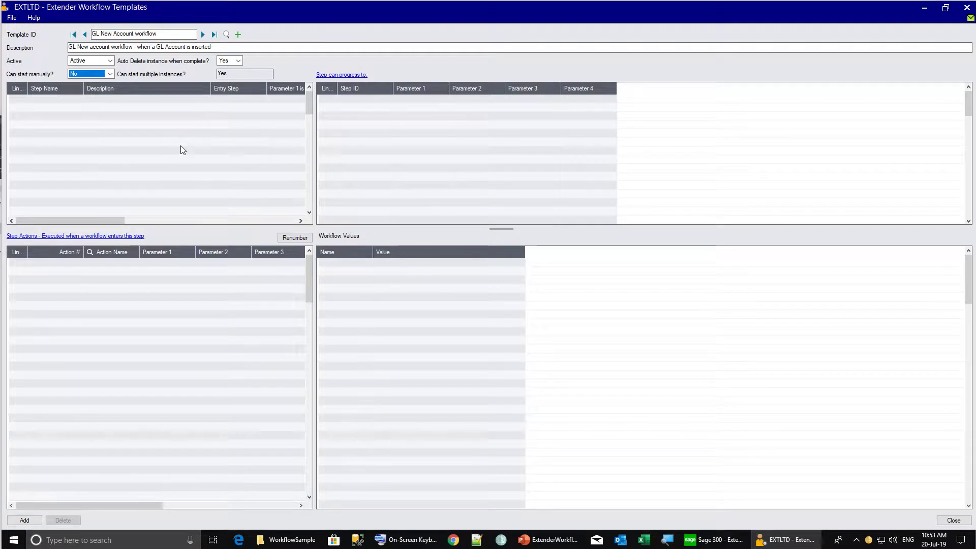
# Set Auto Delete on completion to No and add the workflow template
pyautogui.click(234, 62)
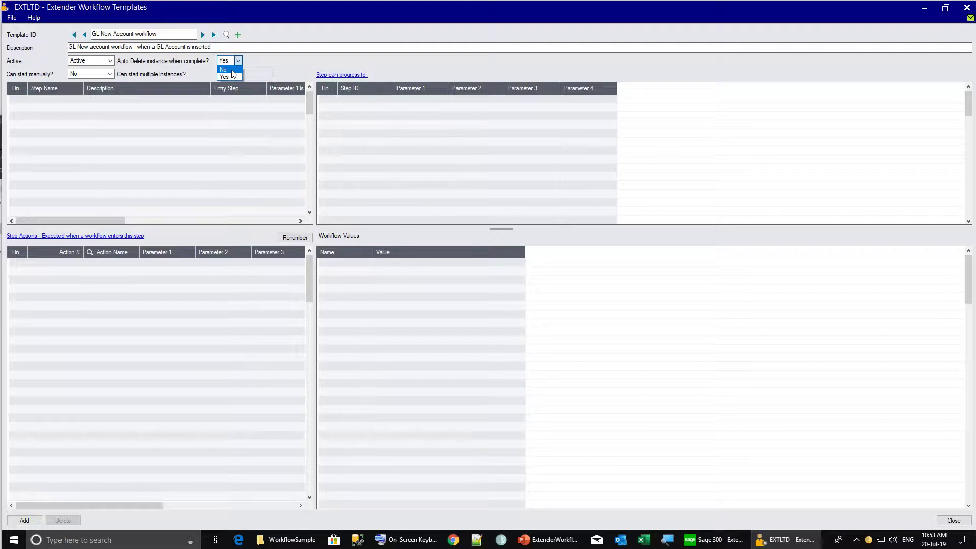
pyautogui.click(232, 70)
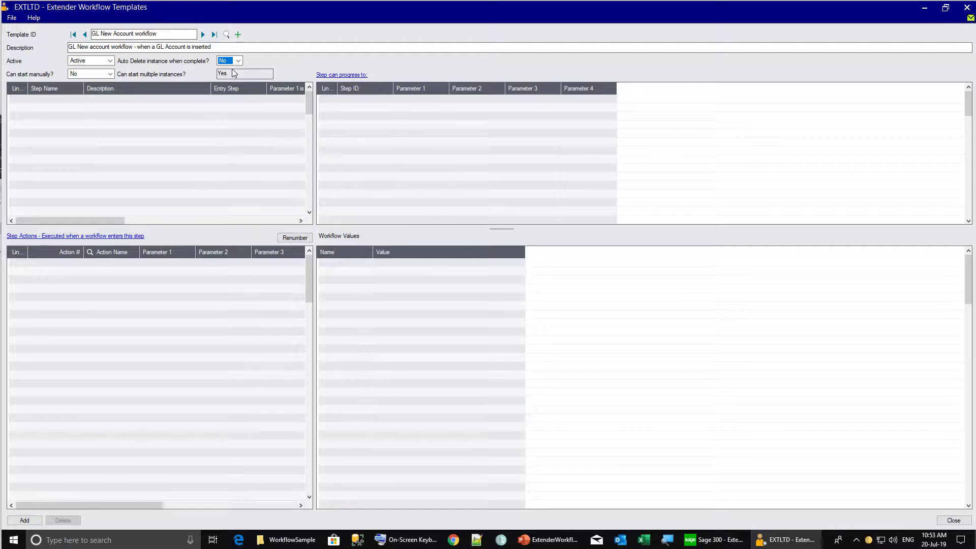
pyautogui.click(25, 520)
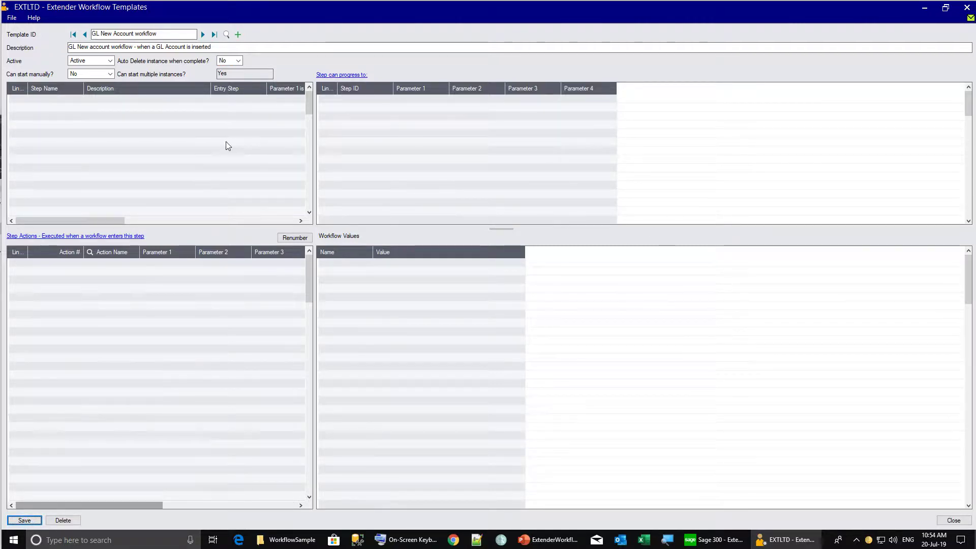
# Create step NewAcct, described 'New account created', and make it the entry step
pyautogui.click(48, 99)
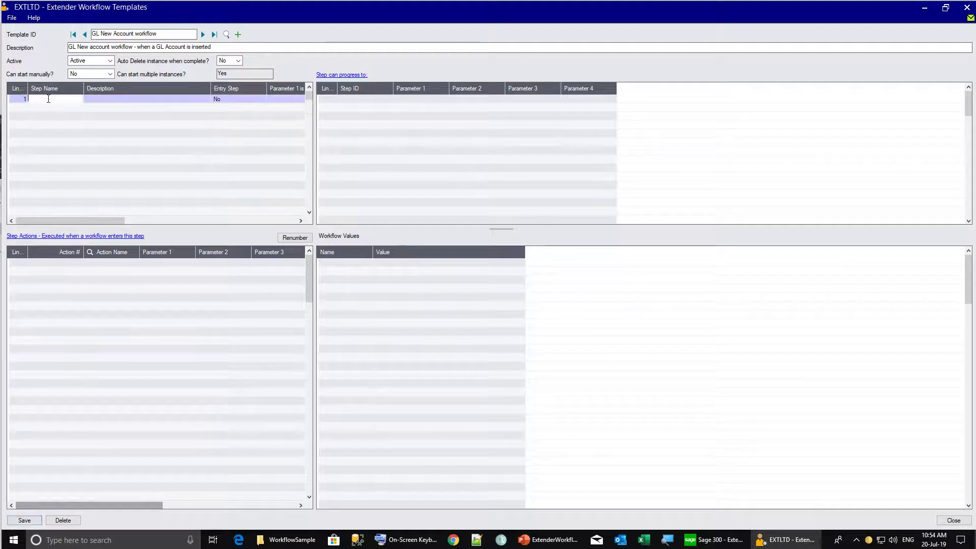
pyautogui.write('NewA')
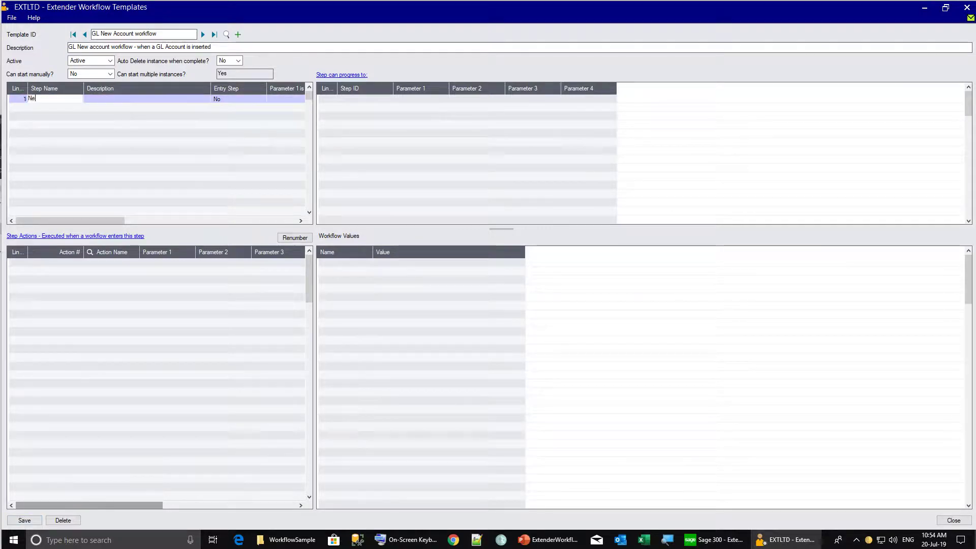
pyautogui.write('cc')
pyautogui.write('t')
pyautogui.press('Tab')
pyautogui.write('New account created')
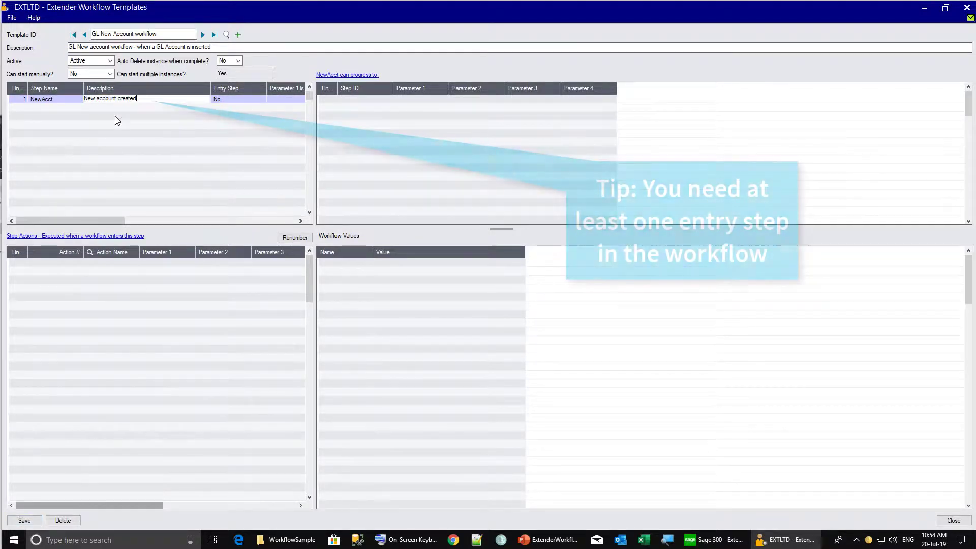
pyautogui.press('Tab')
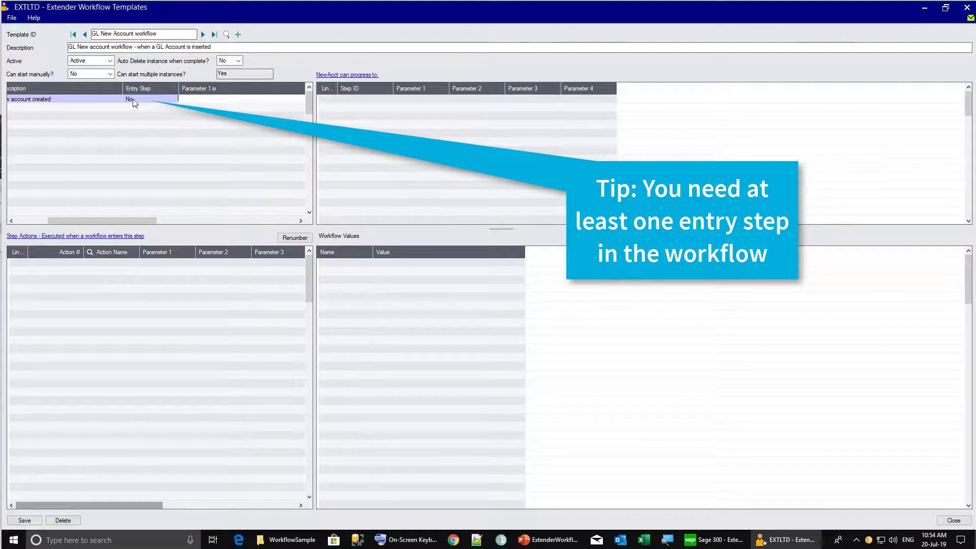
pyautogui.click(132, 99)
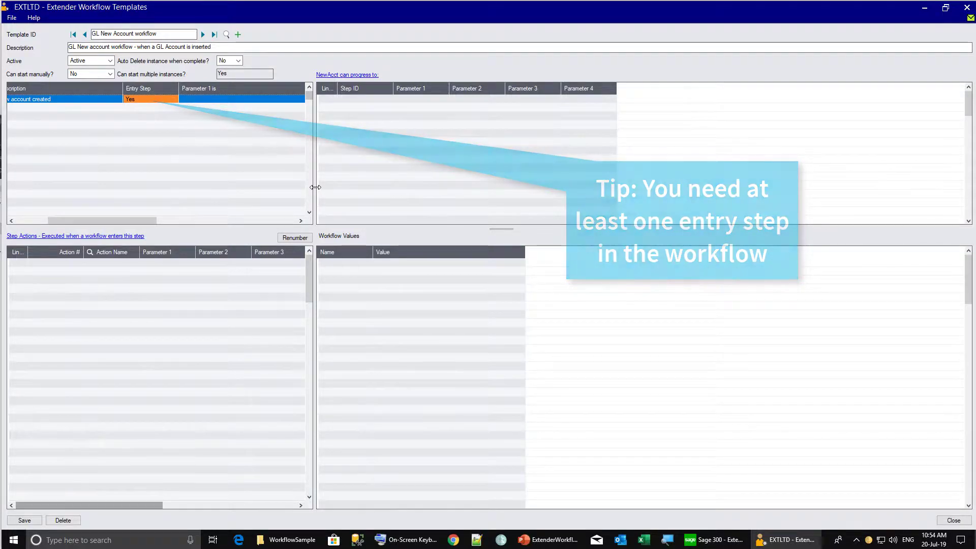
pyautogui.moveTo(315, 187); pyautogui.dragTo(541, 187)
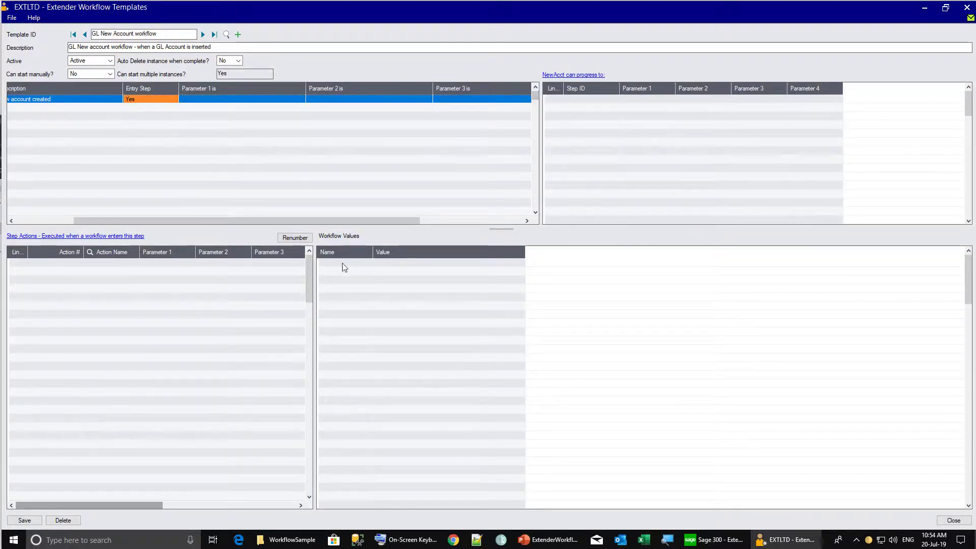
# Drag the splitters to widen the step actions grid and make the steps grid taller
pyautogui.moveTo(314, 320); pyautogui.dragTo(655, 303)
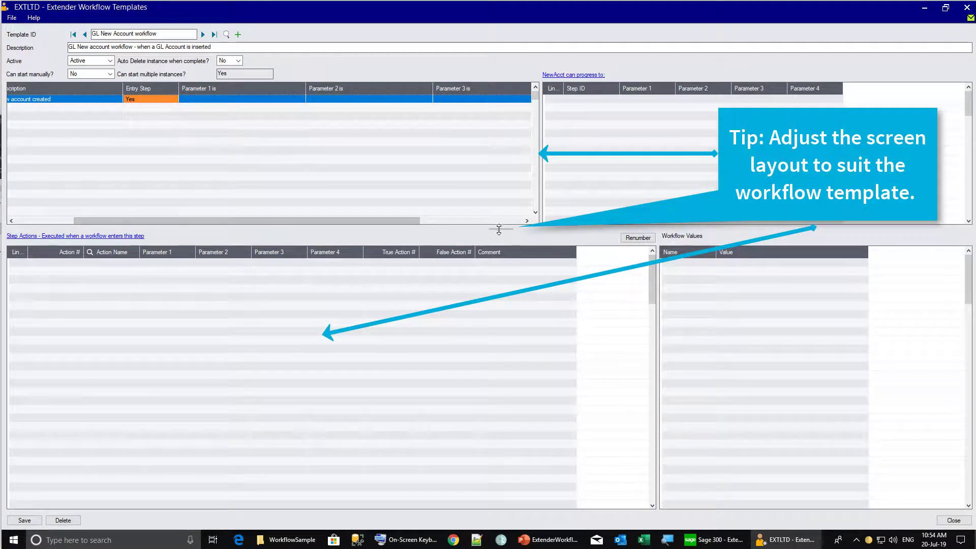
pyautogui.moveTo(498, 229); pyautogui.dragTo(506, 268)
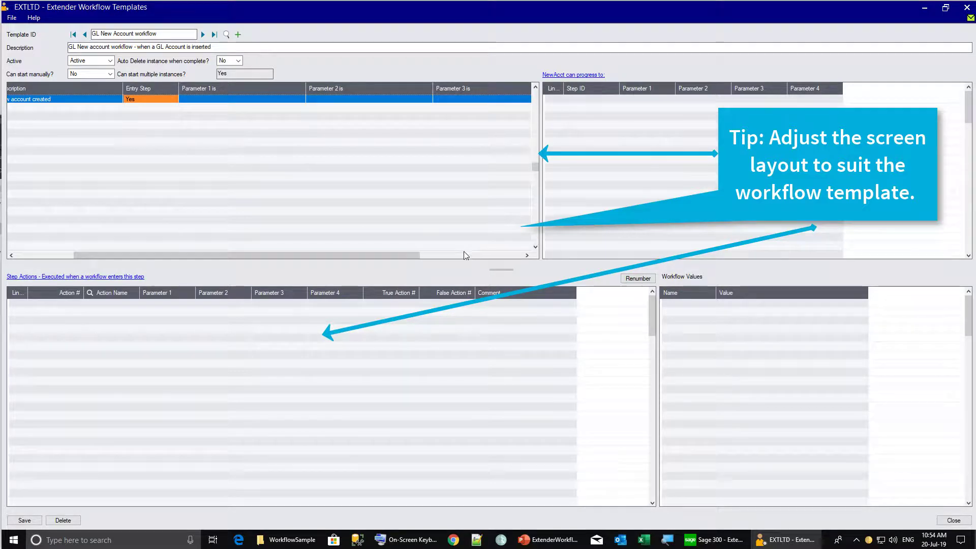
pyautogui.moveTo(351, 256); pyautogui.dragTo(257, 252)
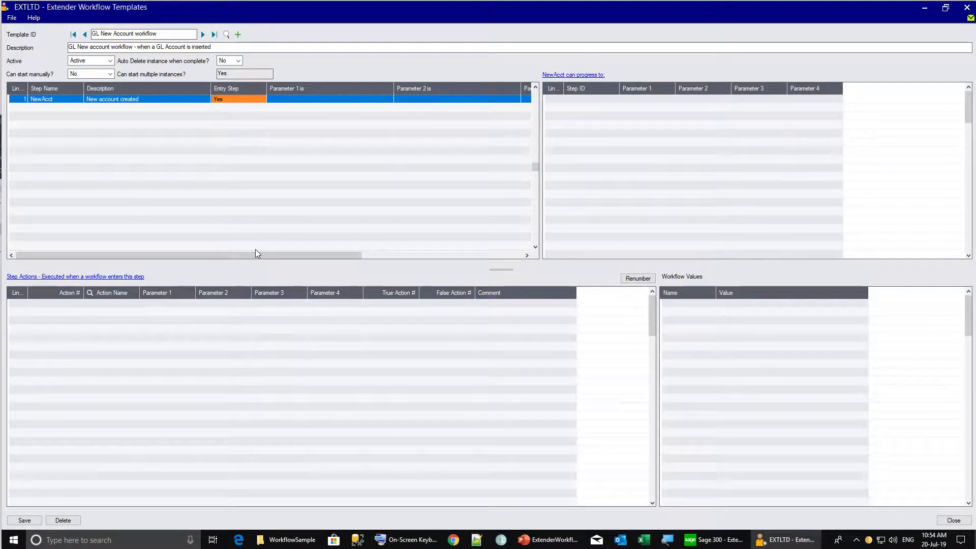
# For step NewAcct, pick Workflow.SetDrillDown from the Extender Scripts finder as action 1
pyautogui.click(57, 99)
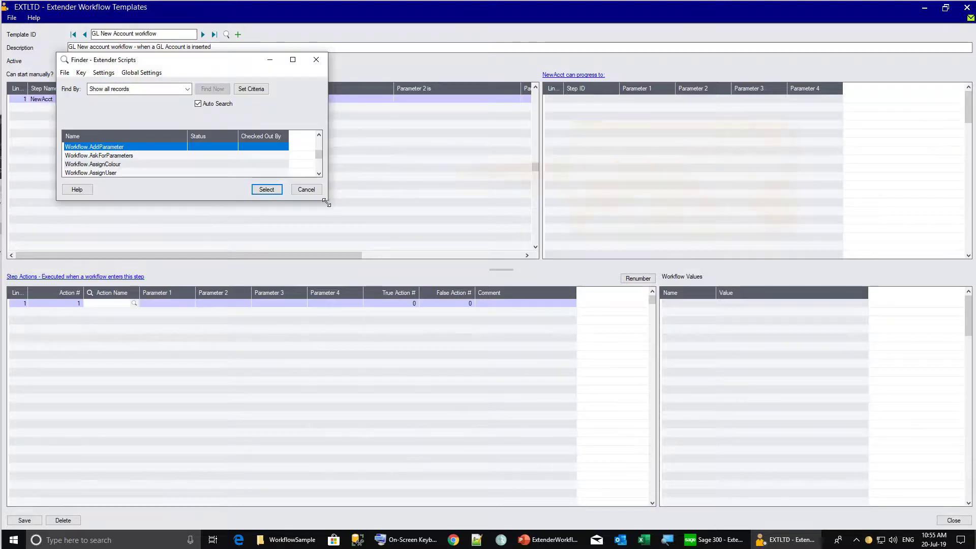
pyautogui.moveTo(326, 201); pyautogui.dragTo(426, 345)
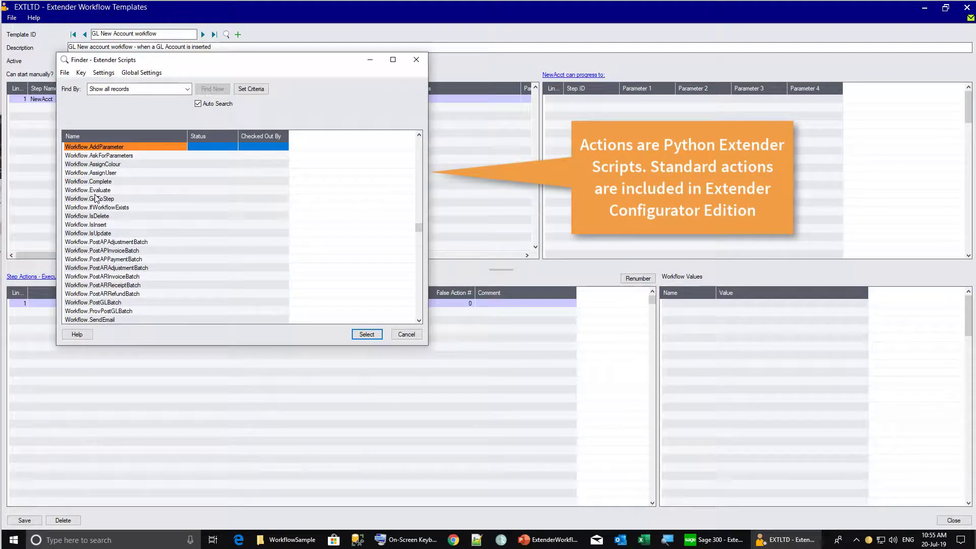
pyautogui.scroll(-1, 109, 305)
pyautogui.click(108, 319)
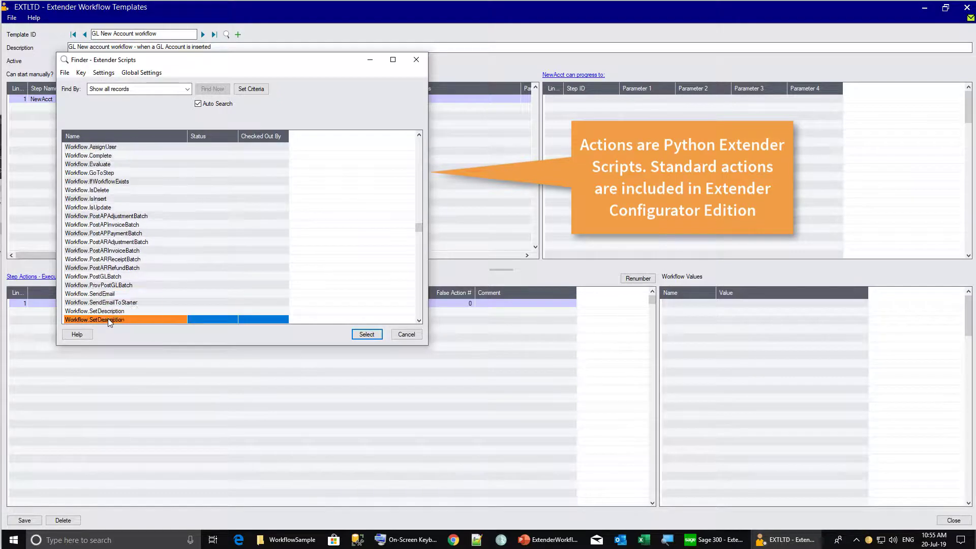
pyautogui.doubleClick(107, 318)
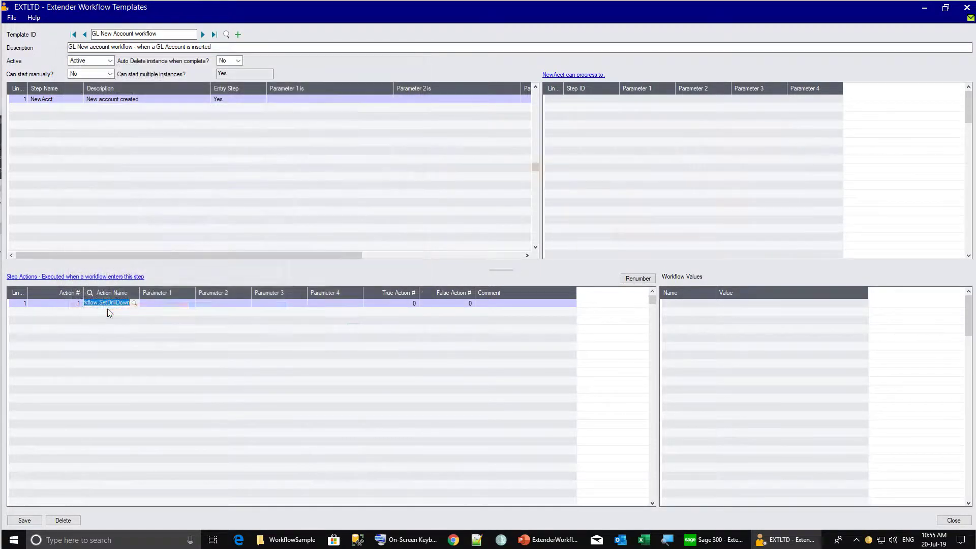
pyautogui.click(155, 303)
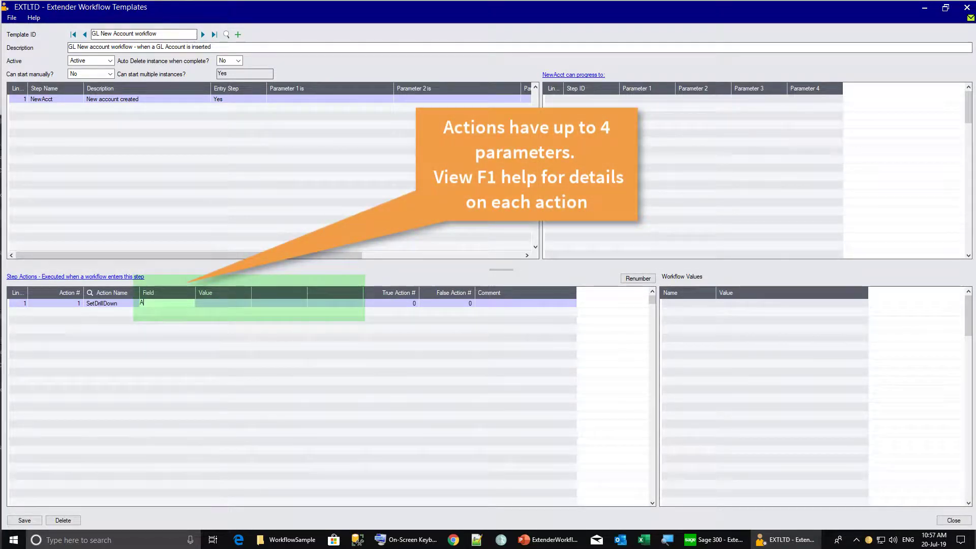
# Set SetDrillDown's parameter field Account to value {ACCTID}
pyautogui.write('Account')
pyautogui.press('Tab')
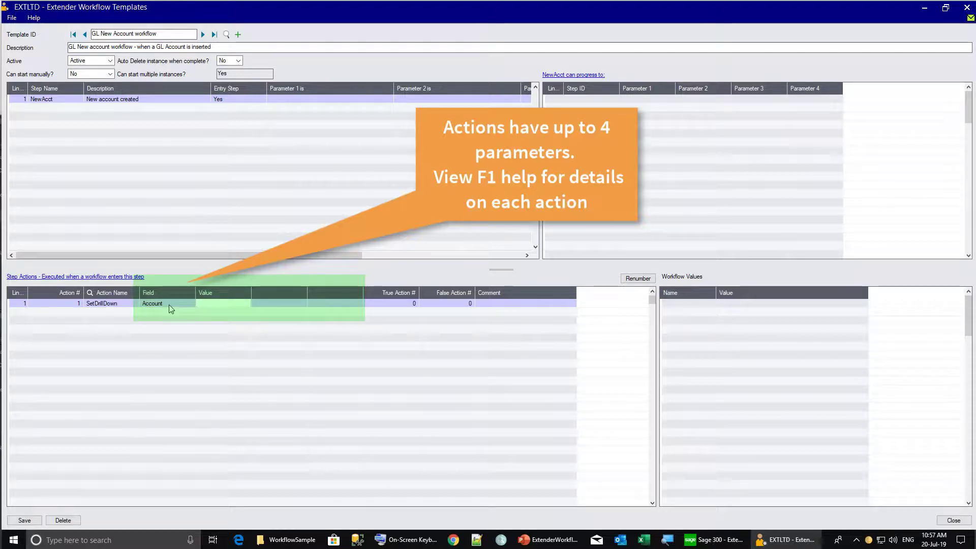
pyautogui.write('{ACCTID')
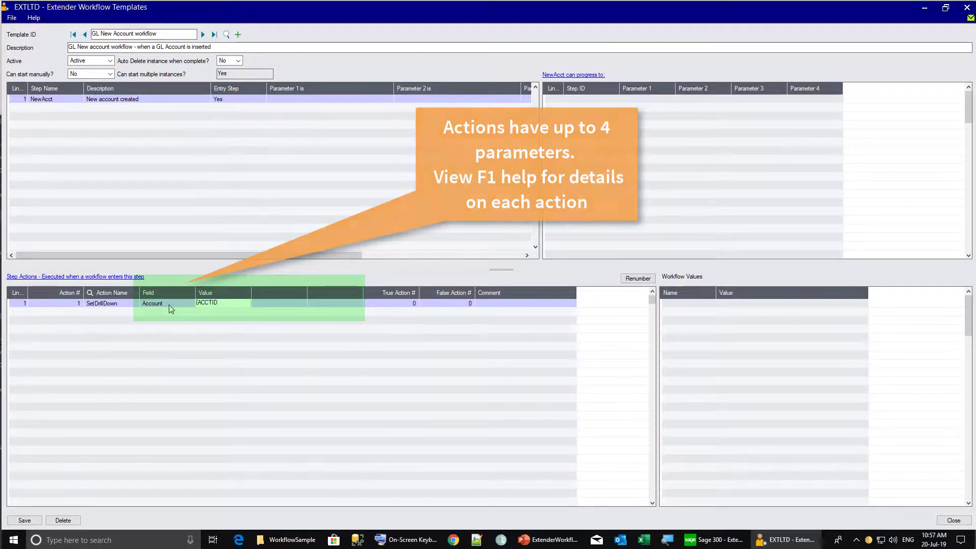
pyautogui.write('}')
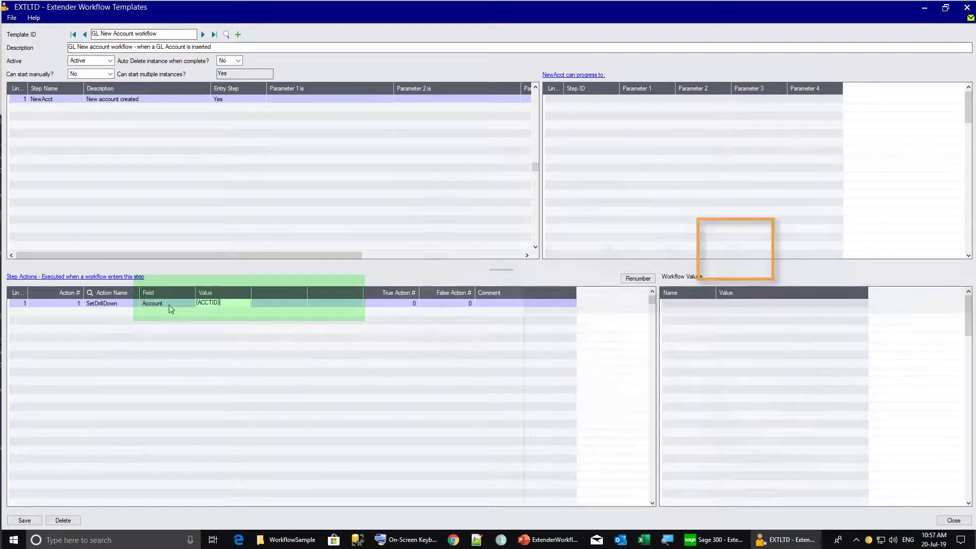
pyautogui.press('Return')
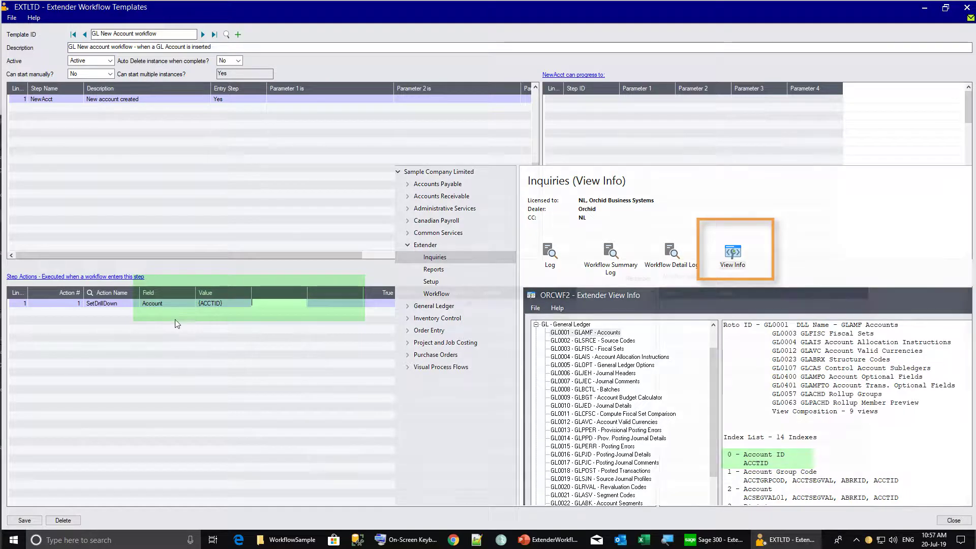
# Route true and false actions to 10 with comment 'Setdrill down to GL Account screen'
pyautogui.click(389, 304)
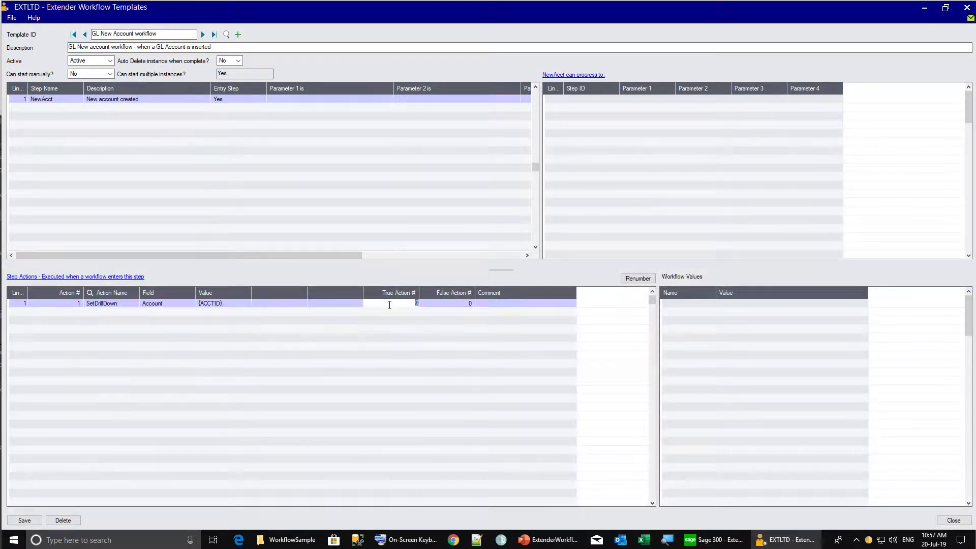
pyautogui.write('10')
pyautogui.press('Tab')
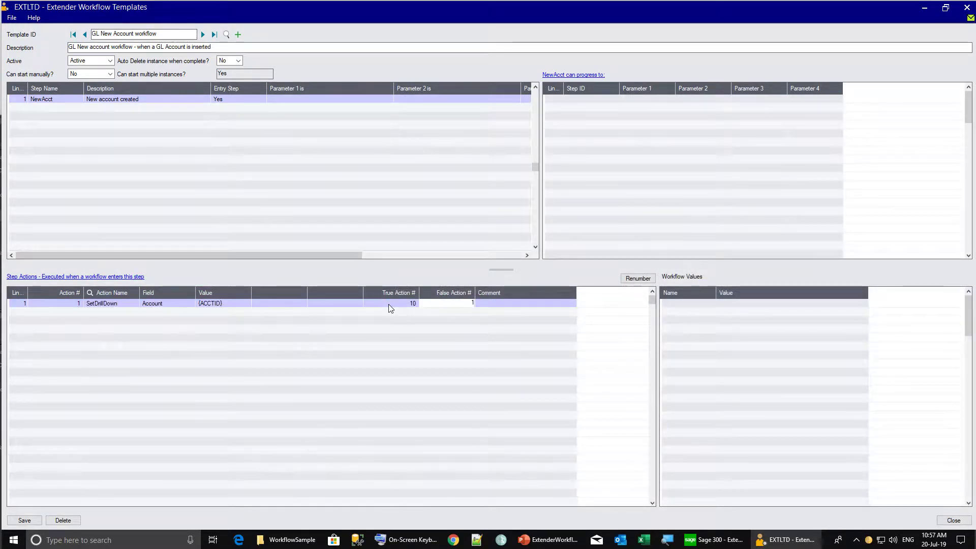
pyautogui.write('10')
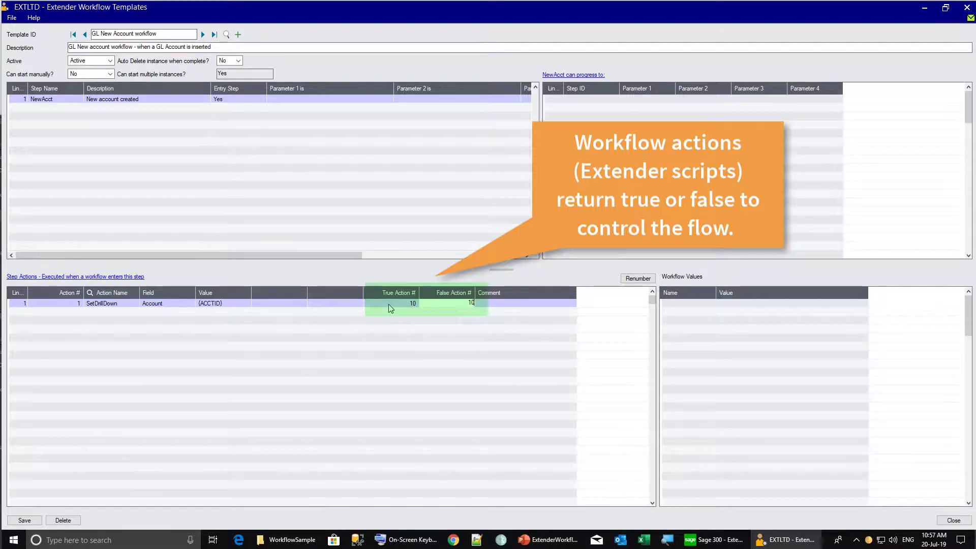
pyautogui.press('Tab')
pyautogui.write('Setdrill down to GL Account screen')
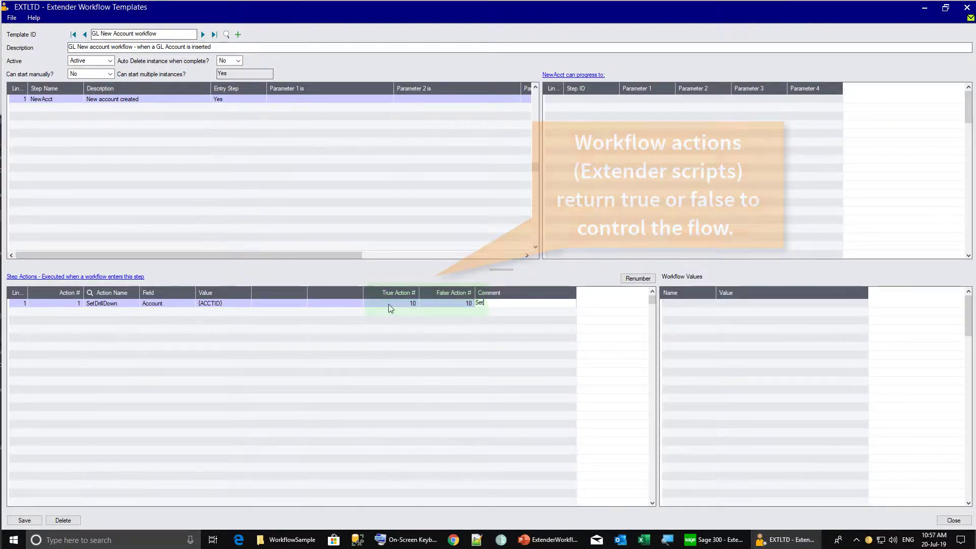
pyautogui.press('Tab')
# Number the second action 10 and assign it the Workflow.SetStatus script
pyautogui.write('10')
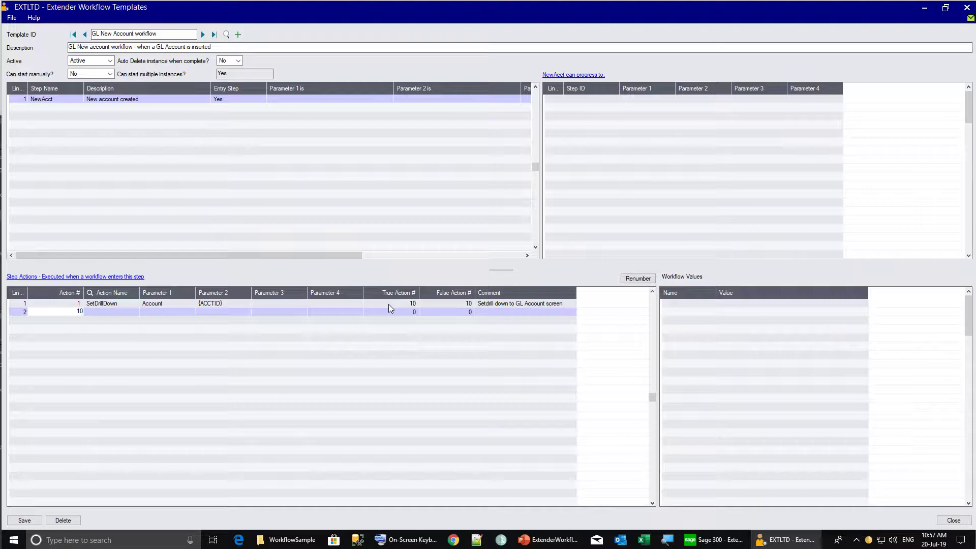
pyautogui.press('Tab')
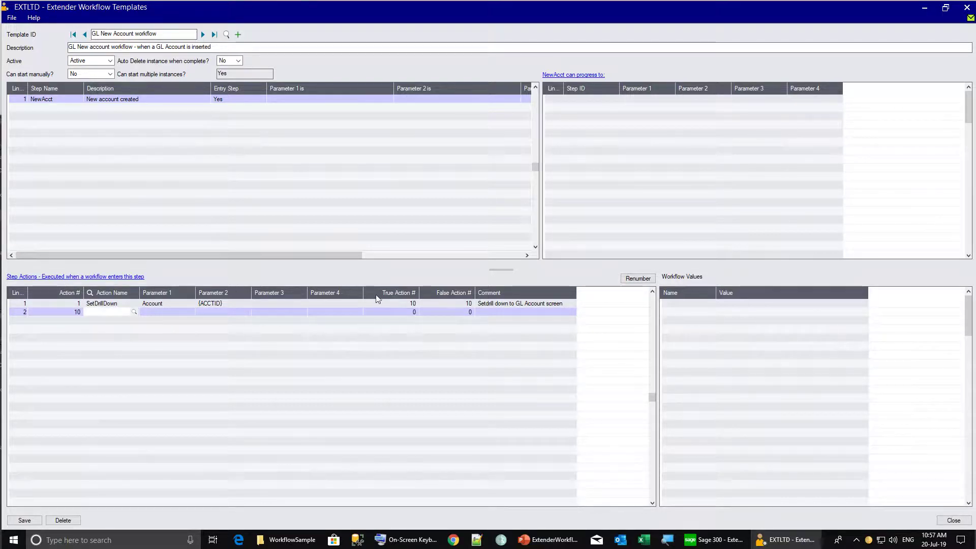
pyautogui.click(134, 312)
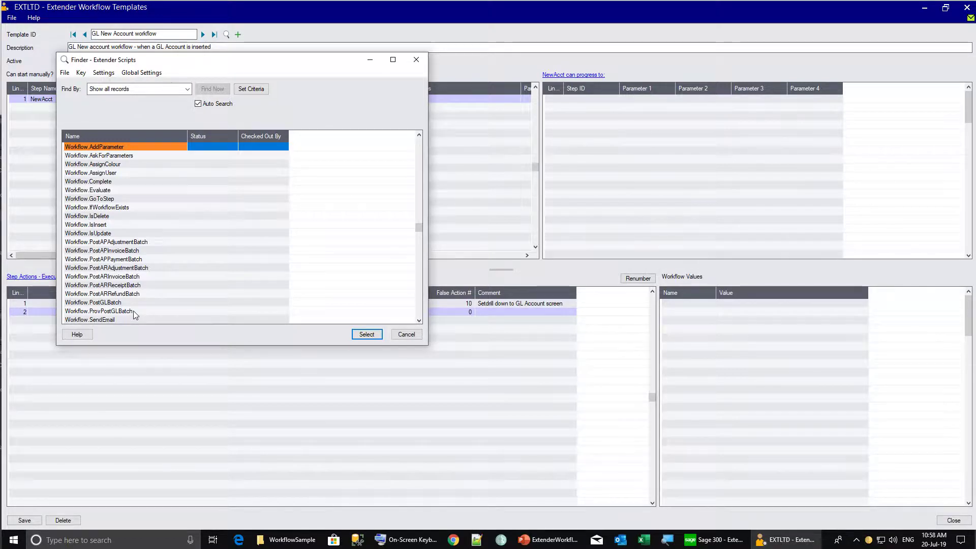
pyautogui.moveTo(417, 227); pyautogui.dragTo(416, 285)
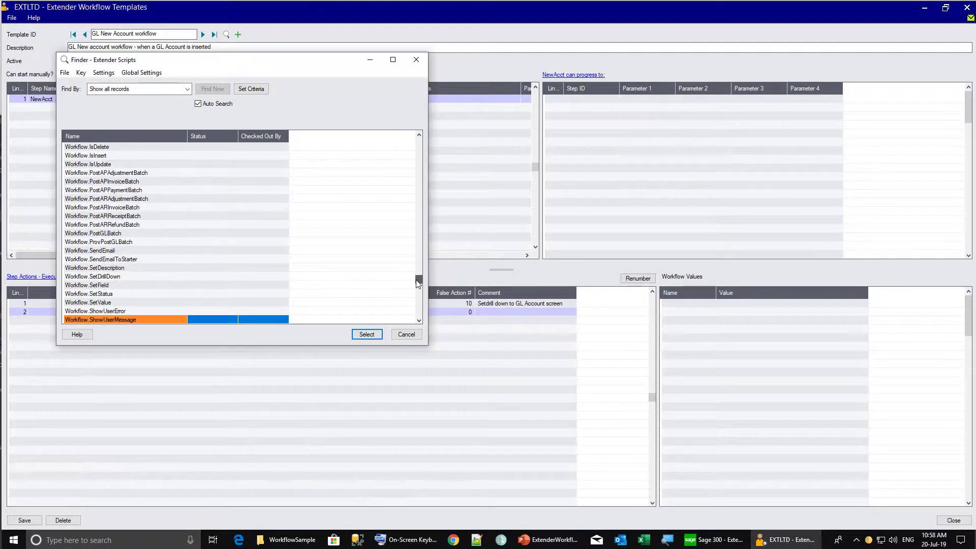
pyautogui.click(89, 294)
pyautogui.doubleClick(89, 294)
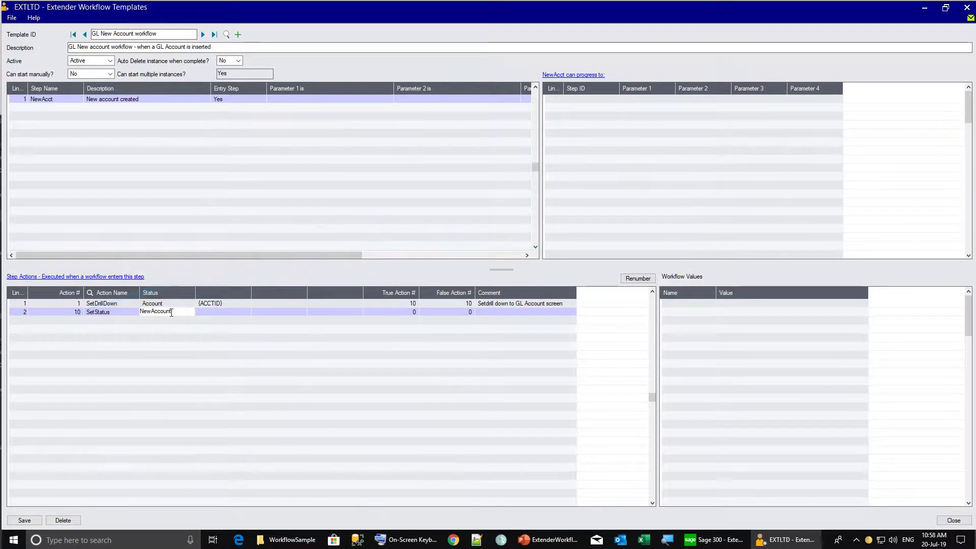
# Keep status NewAccount, send true/false to 20, comment 'Status for wf console and wf history'
pyautogui.press('Tab')
pyautogui.press('Tab')
pyautogui.press('Tab')
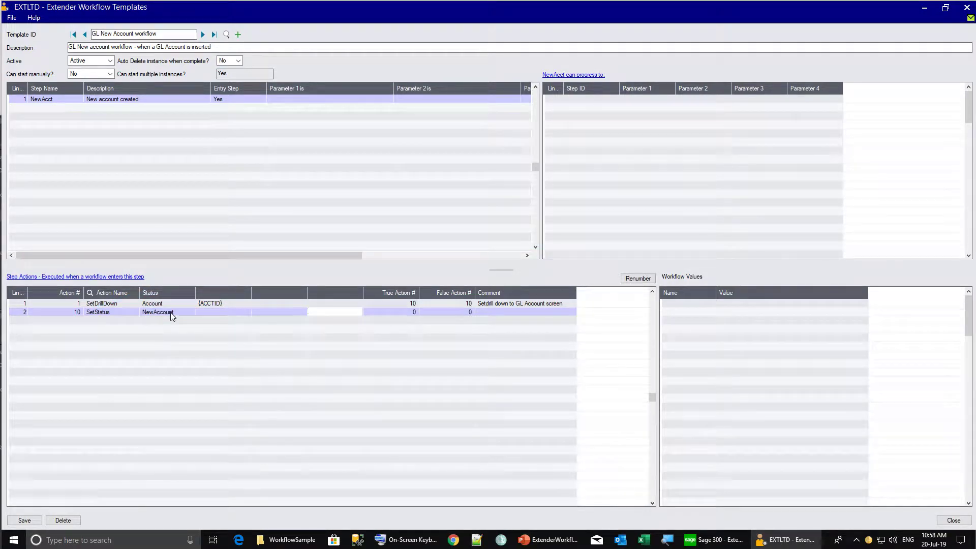
pyautogui.press('Tab')
pyautogui.write('20')
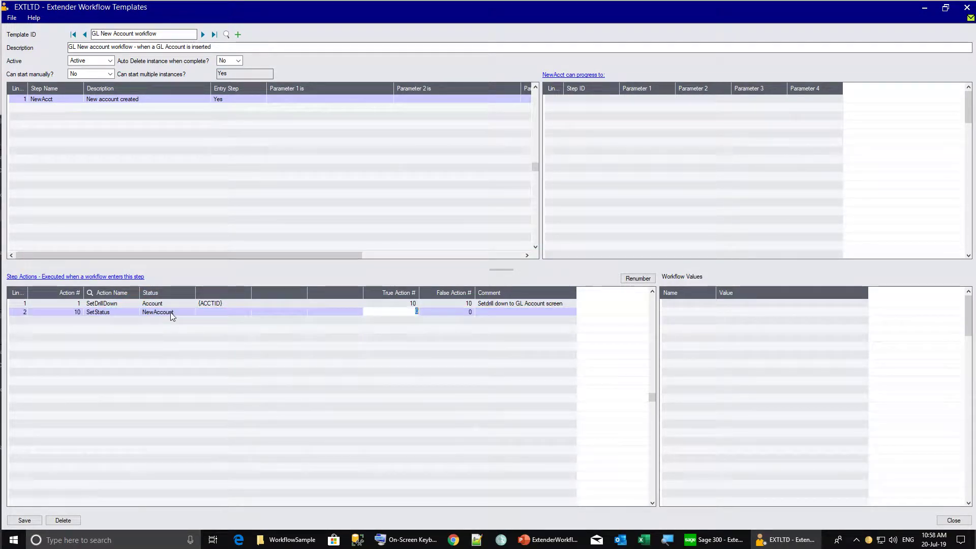
pyautogui.press('Tab')
pyautogui.write('20')
pyautogui.press('Tab')
pyautogui.write('Status for wf')
pyautogui.write(' conso')
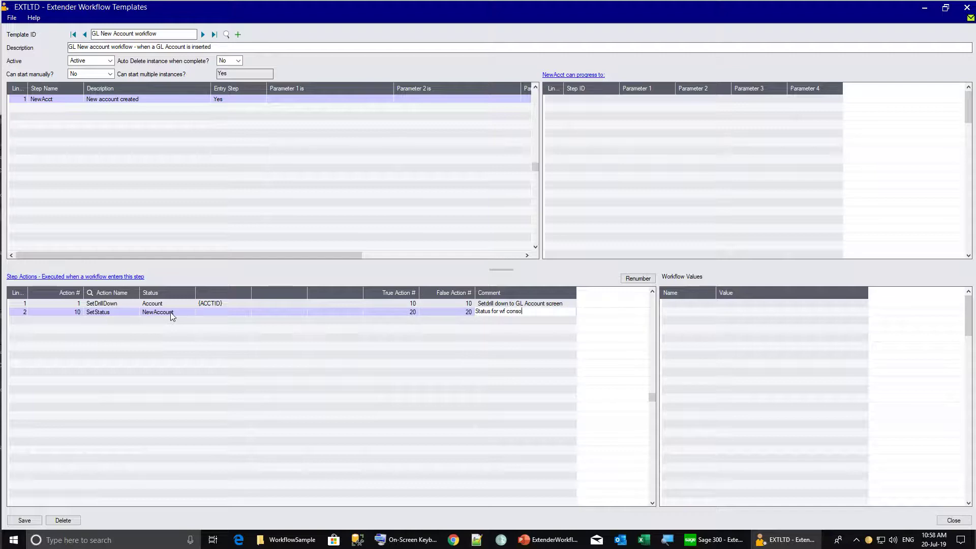
pyautogui.write('le and wf history')
pyautogui.press('Tab')
# Add action 20 using SetDescription and bring up its Step Action detail form
pyautogui.write('2')
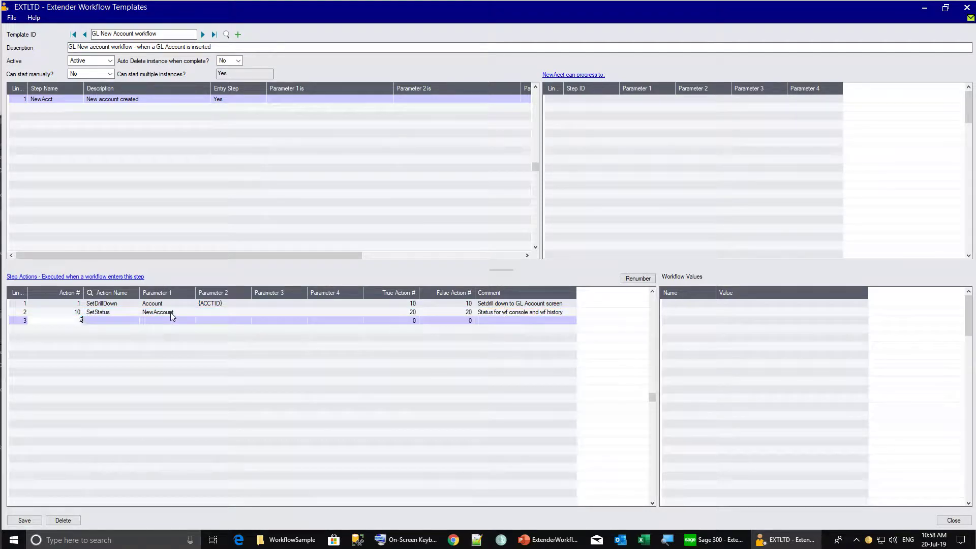
pyautogui.press('Tab')
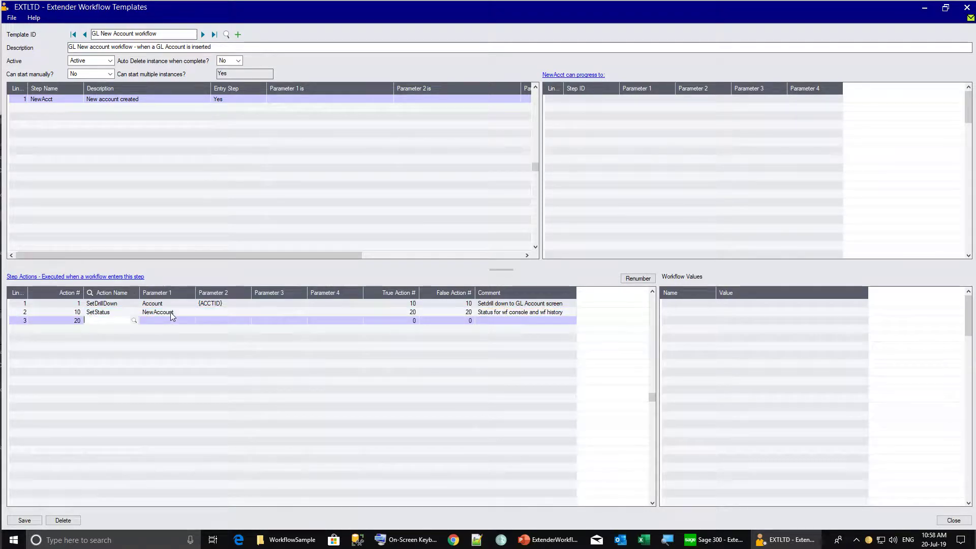
pyautogui.write('SetDescription')
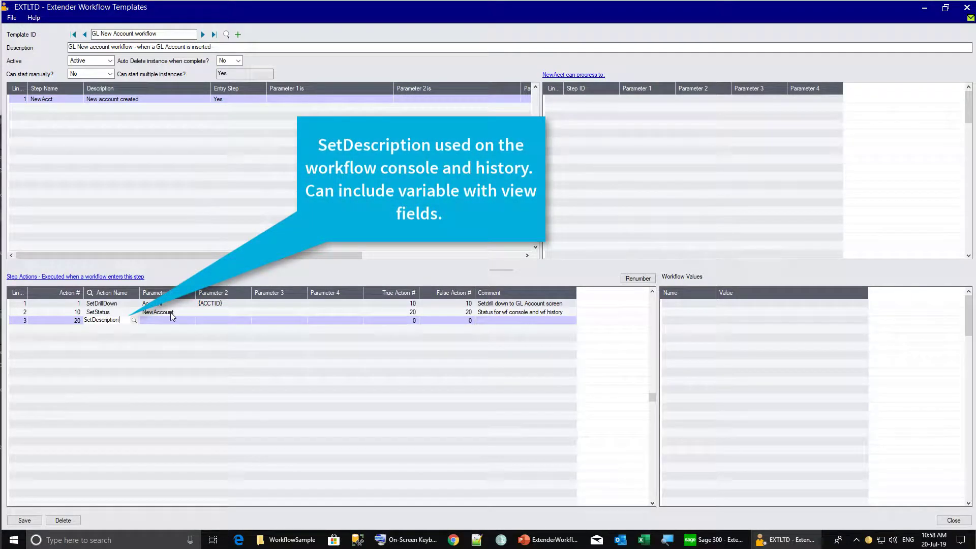
pyautogui.press('Tab')
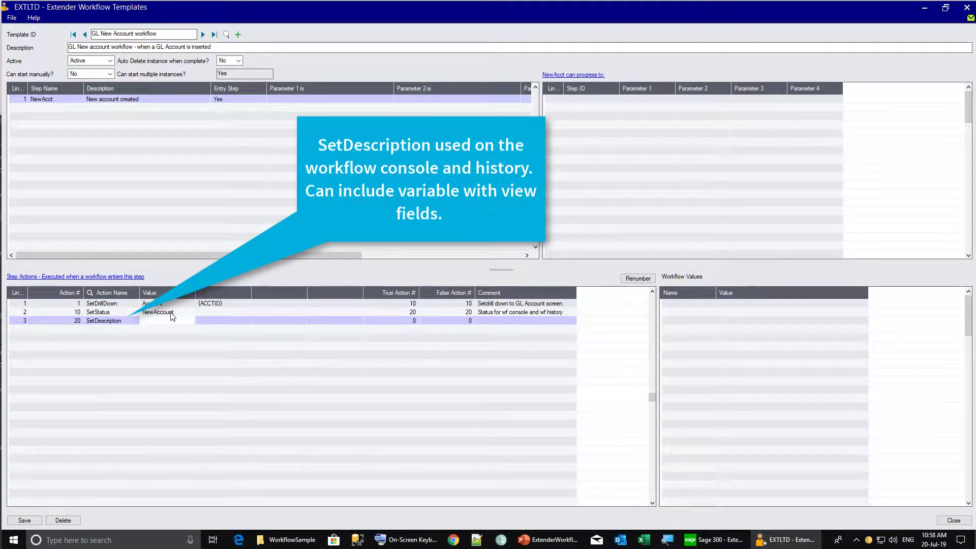
pyautogui.click(120, 277)
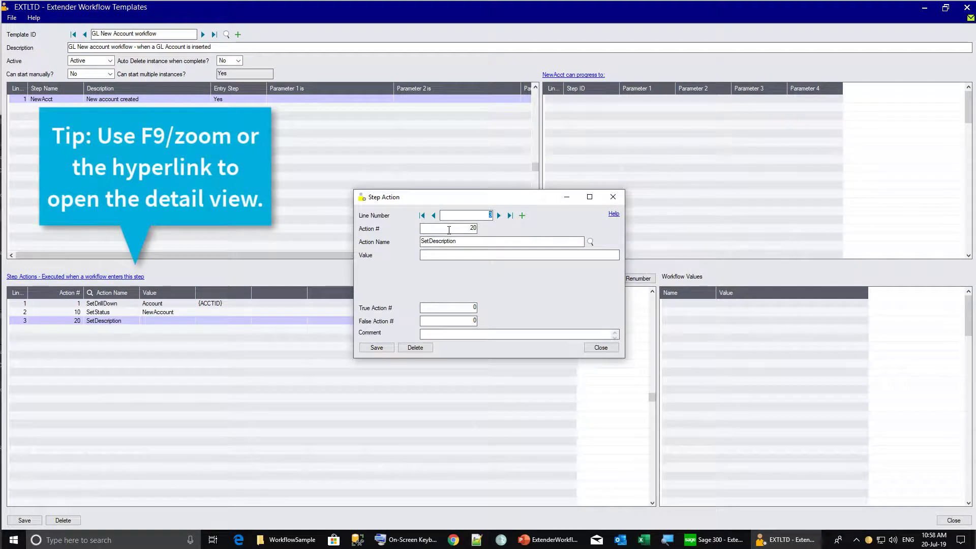
# Give action 20 value 'New G/L Account inserted - {ACCTID} - {ACCTDESC}', true/false 30, and save it
pyautogui.click(571, 257)
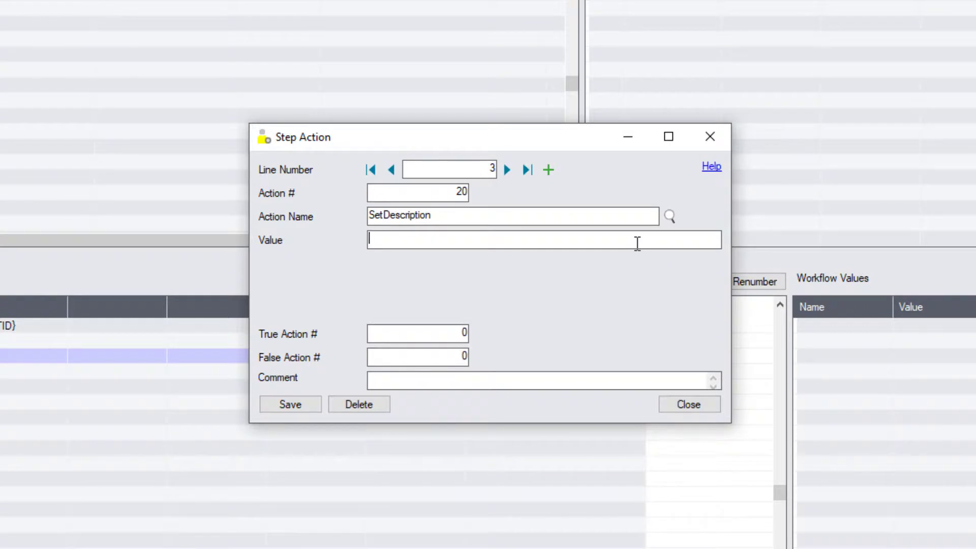
pyautogui.write('ew G/L Account inserted ')
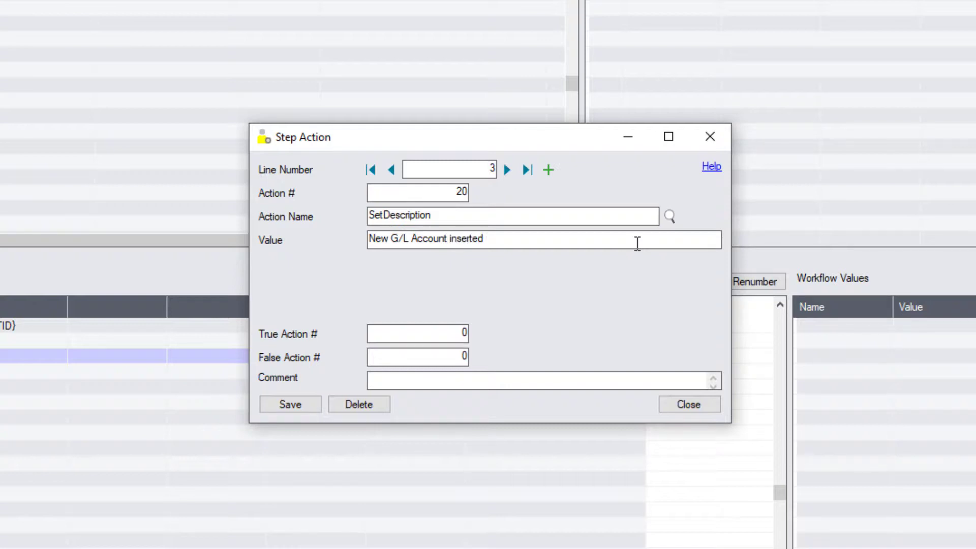
pyautogui.write('- {ACCTID} - {ACCTD')
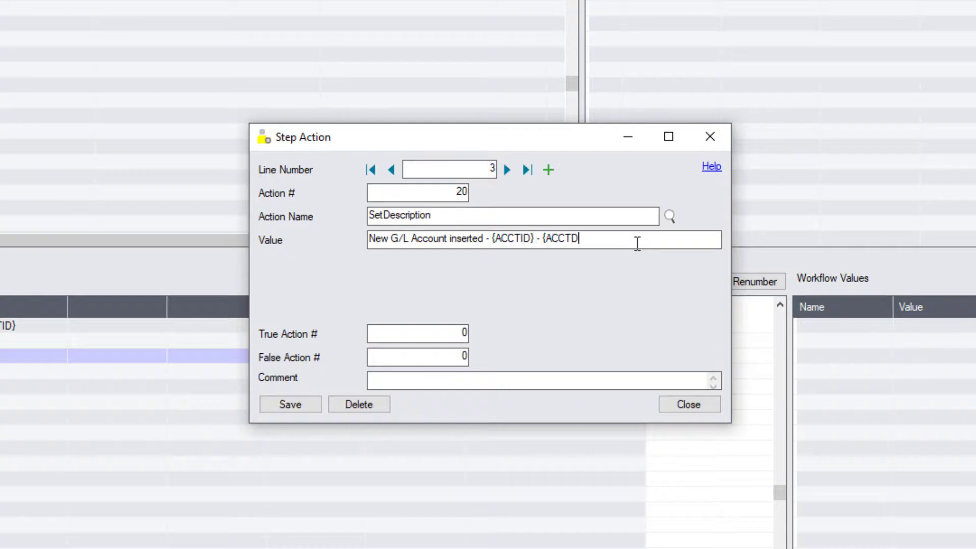
pyautogui.write('ESC}')
pyautogui.press('Tab')
pyautogui.write('30')
pyautogui.press('Tab')
pyautogui.write('30')
pyautogui.write('Description for workflow console and history')
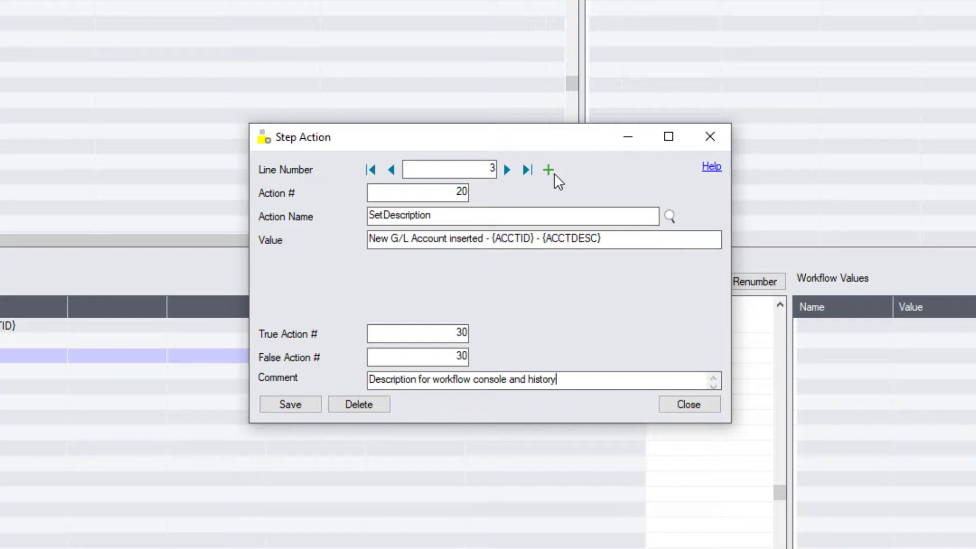
pyautogui.click(550, 169)
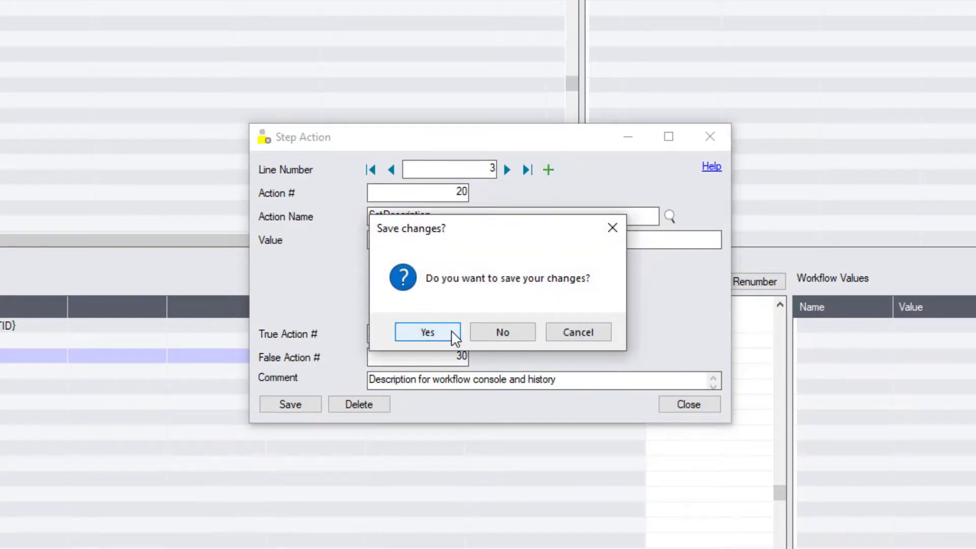
pyautogui.click(453, 336)
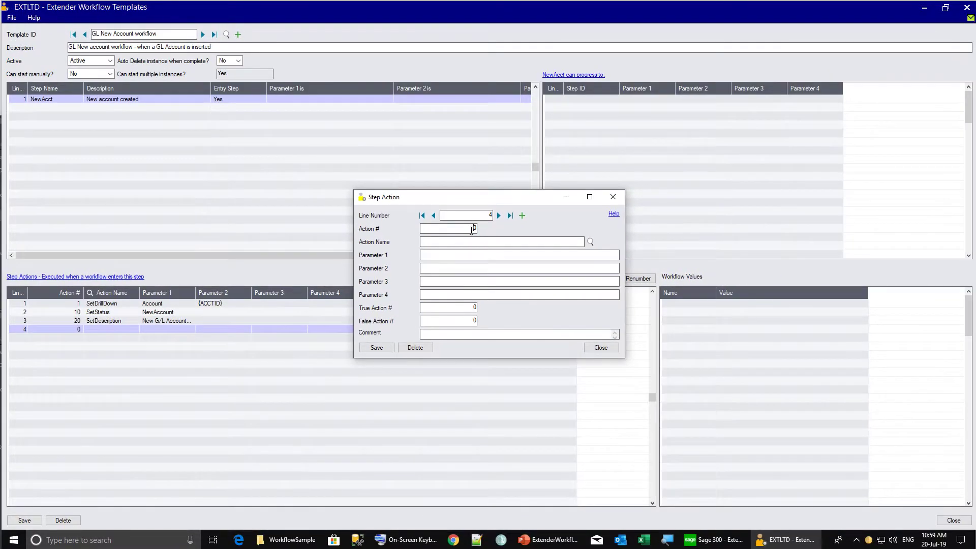
# Add action 30 as Workflow.Complete, save and close the detail form, then save the template
pyautogui.write('30')
pyautogui.press('Tab')
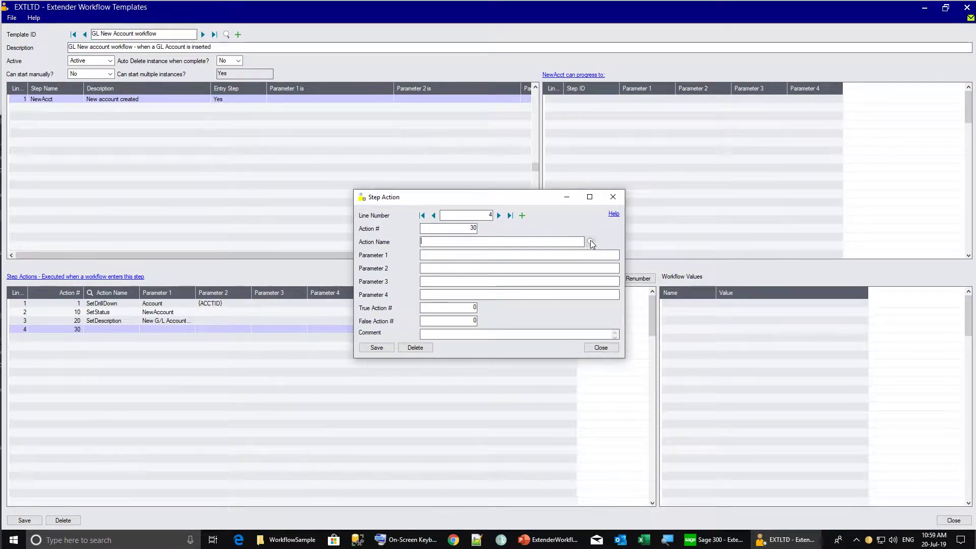
pyautogui.click(590, 242)
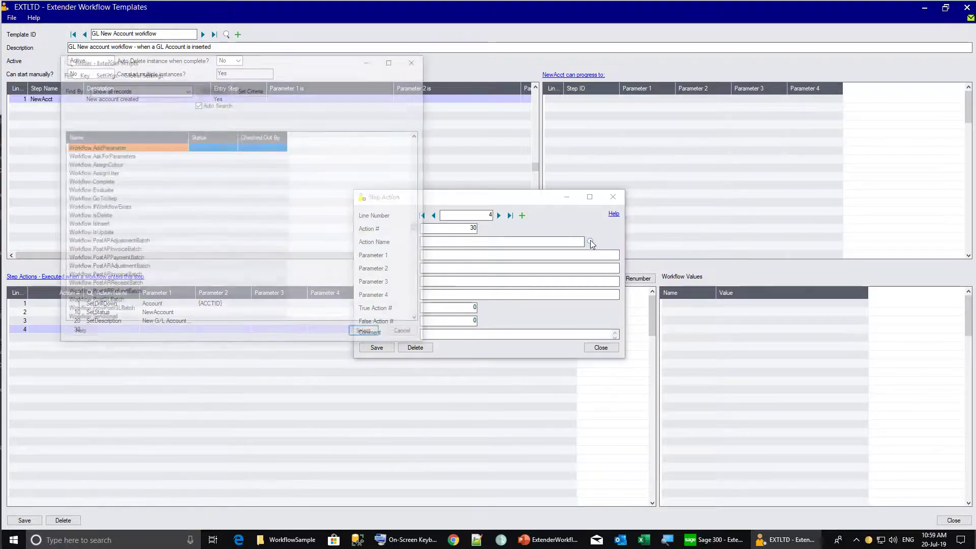
pyautogui.doubleClick(110, 184)
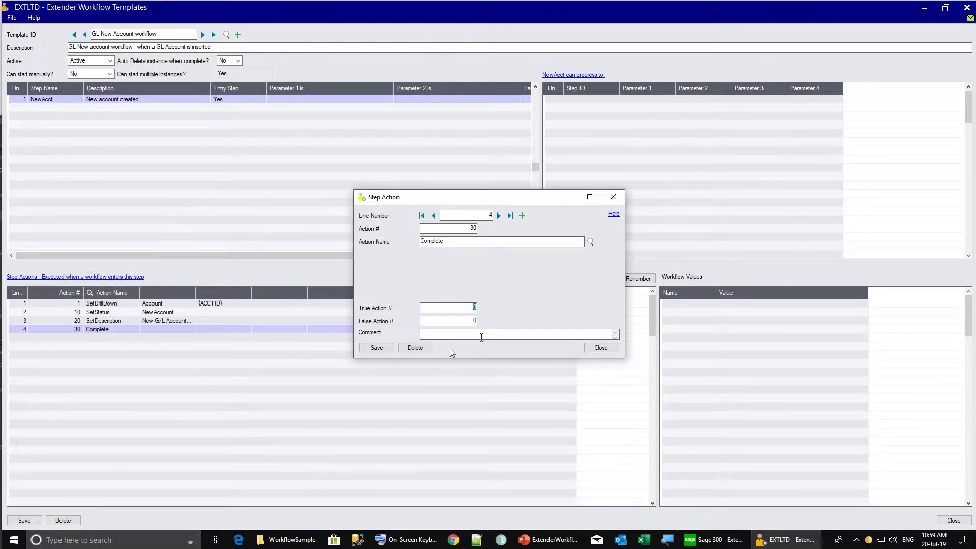
pyautogui.click(380, 349)
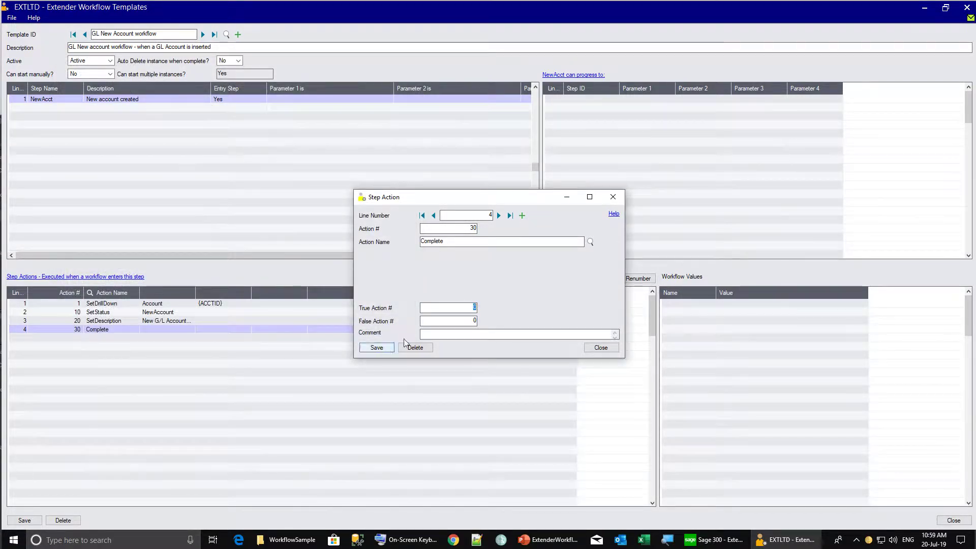
pyautogui.click(585, 349)
pyautogui.click(26, 519)
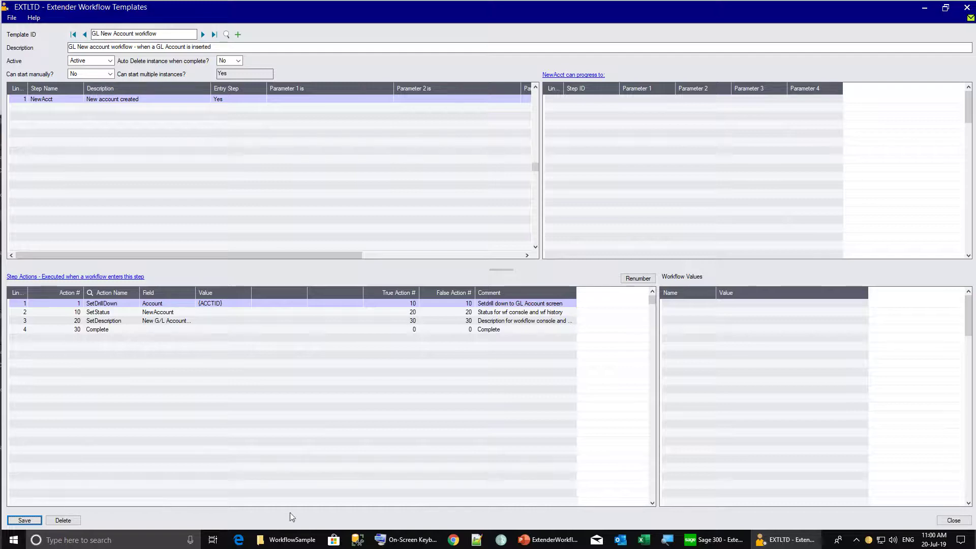
# From the Sage 300 desktop, launch the Attach Workflow to Sage 300 view setup
pyautogui.click(712, 542)
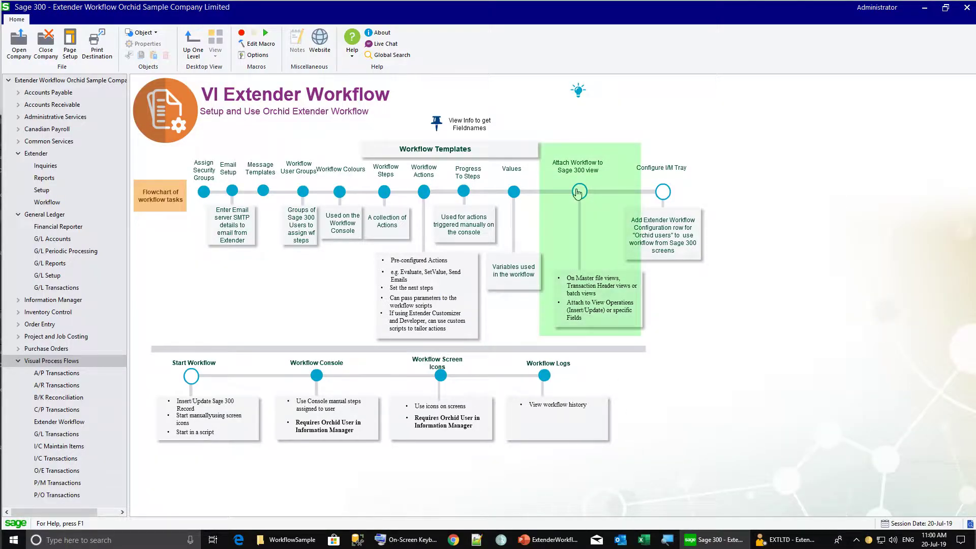
pyautogui.click(577, 192)
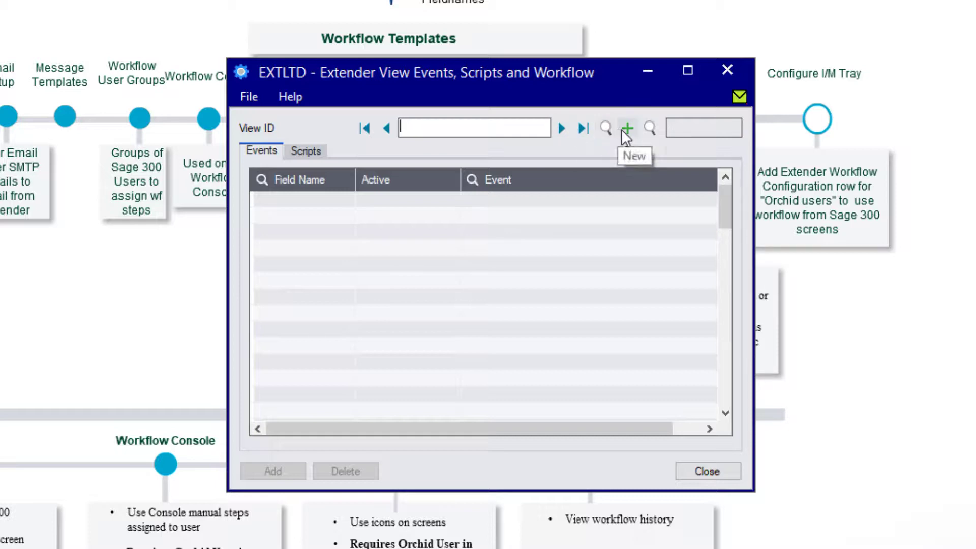
# Filter the Views finder by description 'account' and load GL0001 Accounts
pyautogui.click(649, 128)
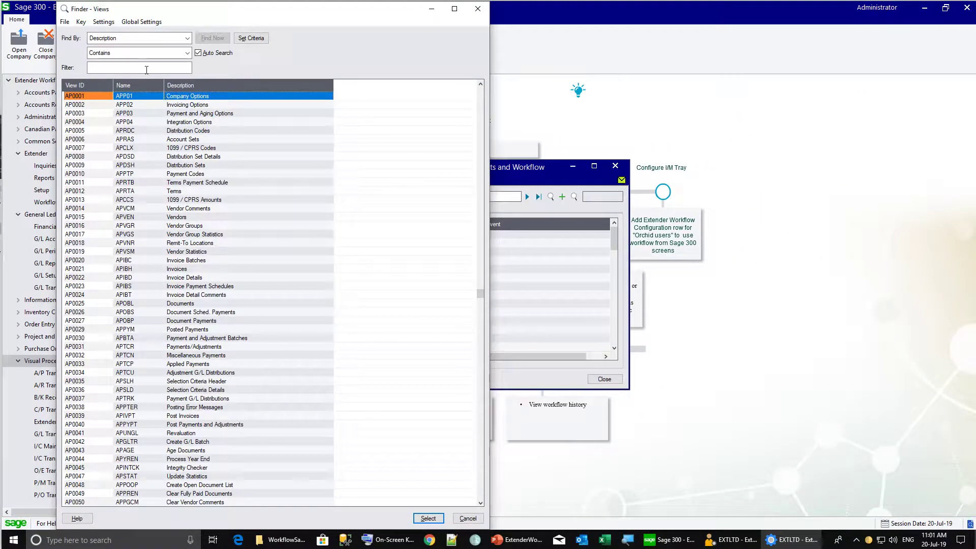
pyautogui.click(178, 67)
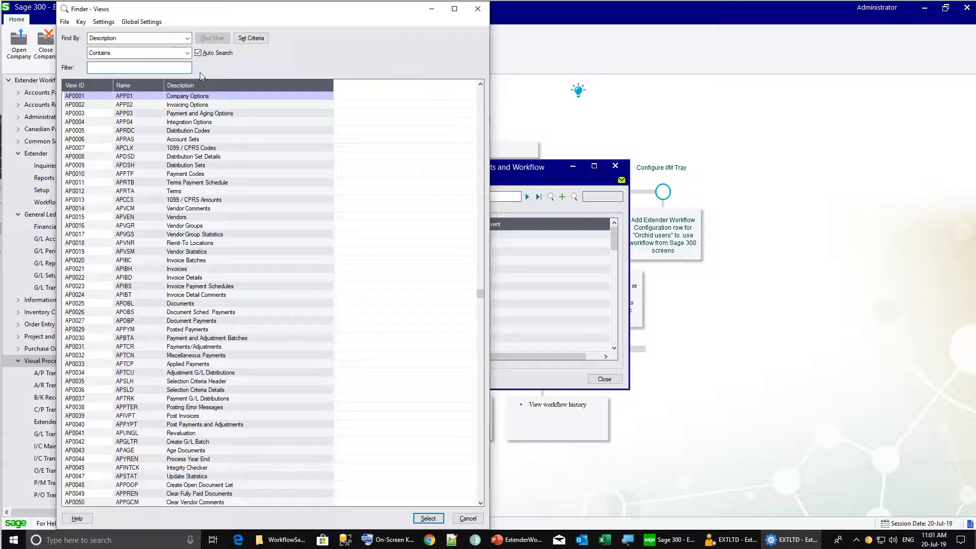
pyautogui.click(187, 40)
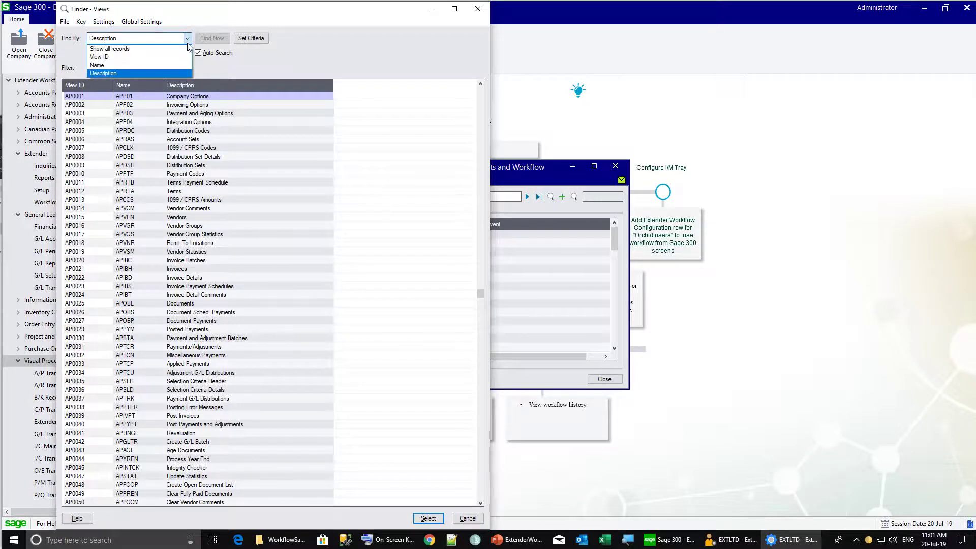
pyautogui.click(187, 43)
pyautogui.click(186, 66)
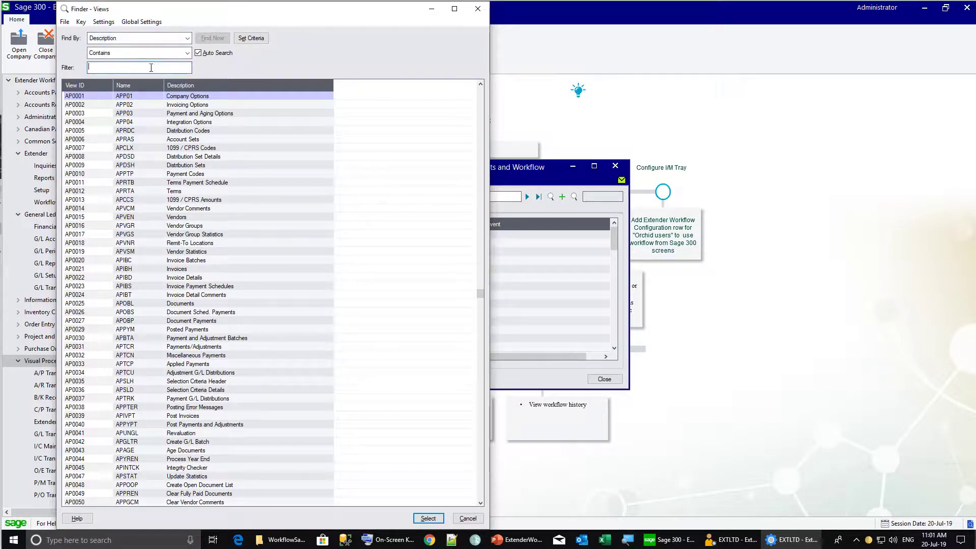
pyautogui.write('account')
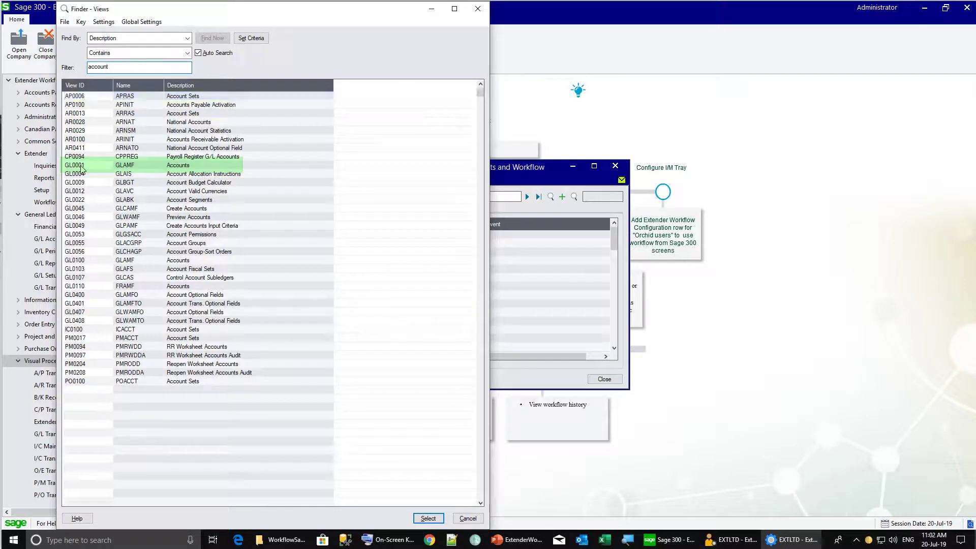
pyautogui.doubleClick(81, 165)
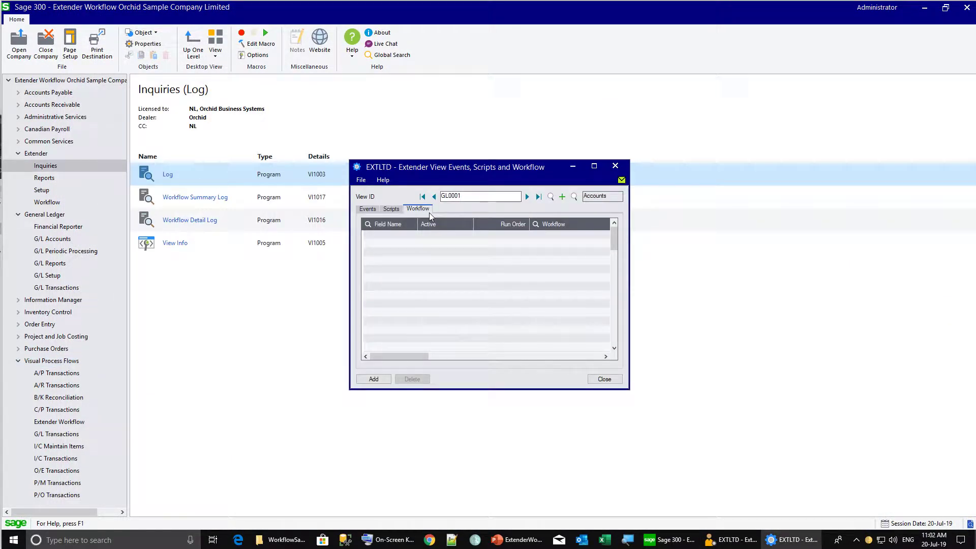
# Add a GL0001 row that runs the GL New Account workflow on <INSERT>
pyautogui.click(390, 236)
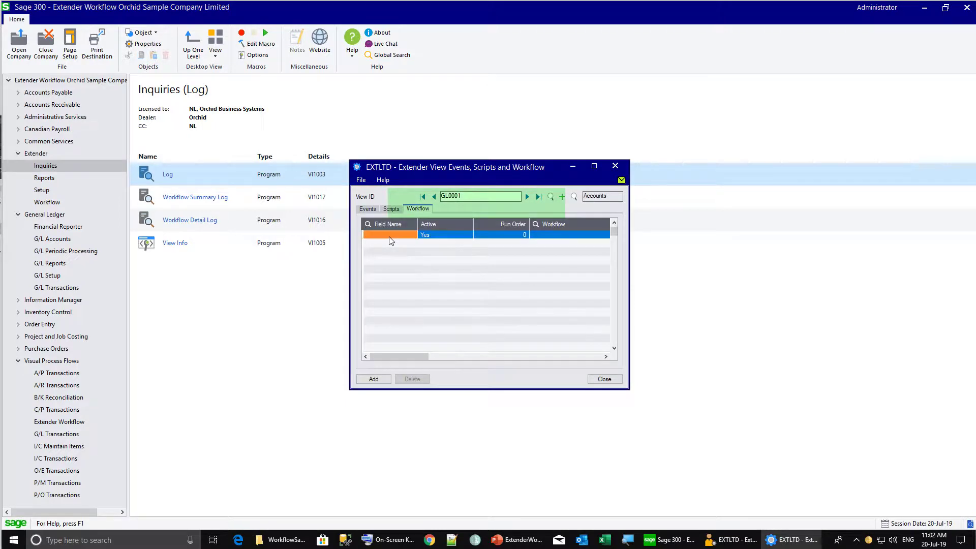
pyautogui.click(414, 235)
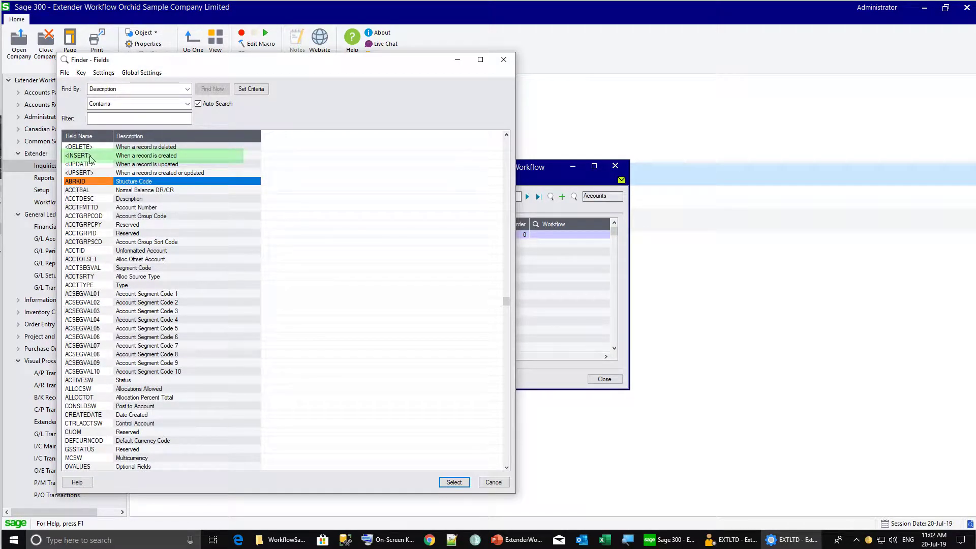
pyautogui.doubleClick(89, 157)
pyautogui.click(555, 234)
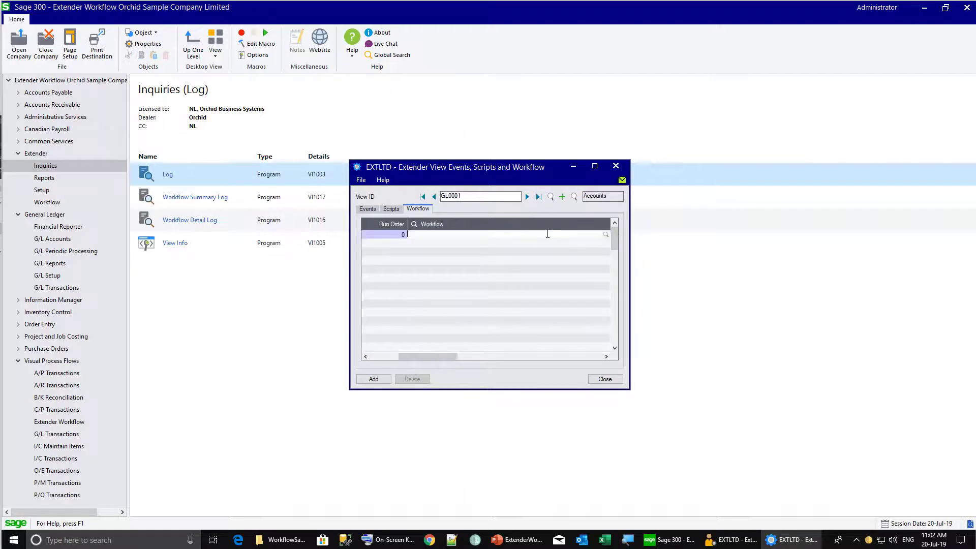
pyautogui.click(606, 234)
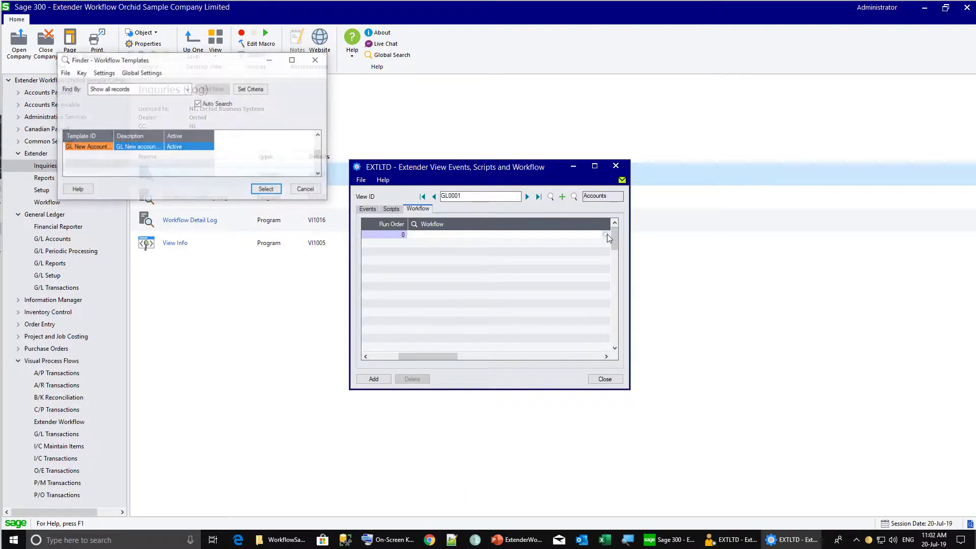
pyautogui.doubleClick(98, 153)
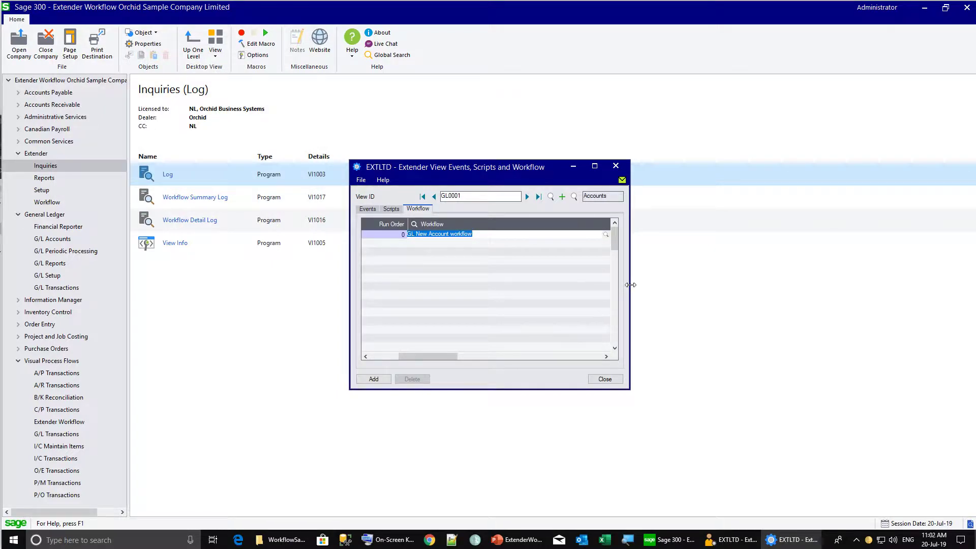
# Set NewAcct as the entry step, save the row and close the window
pyautogui.press('Tab')
pyautogui.click(606, 234)
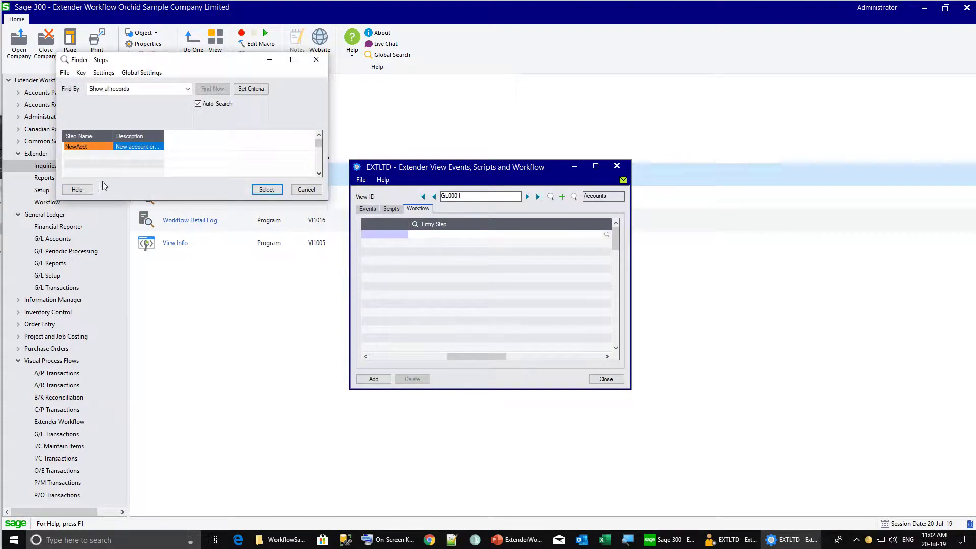
pyautogui.doubleClick(90, 147)
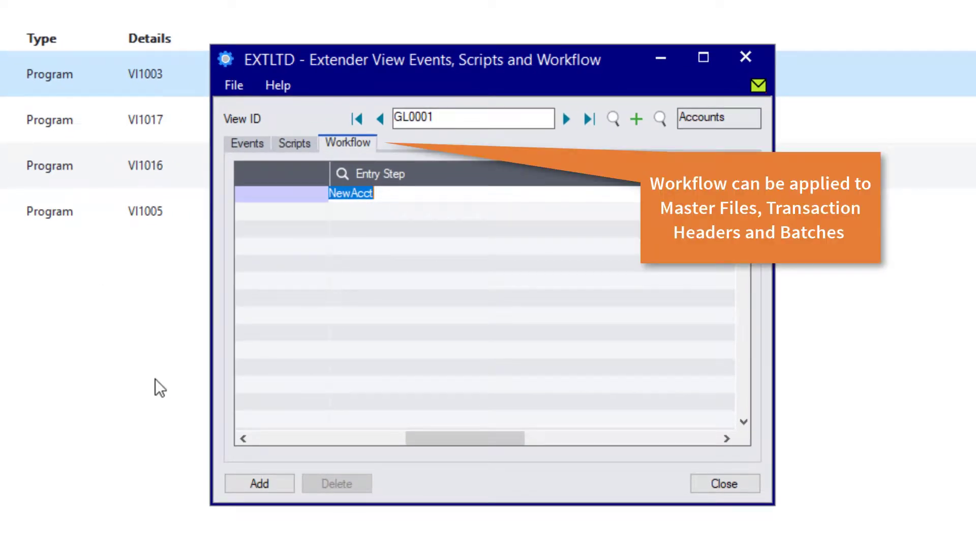
pyautogui.click(256, 483)
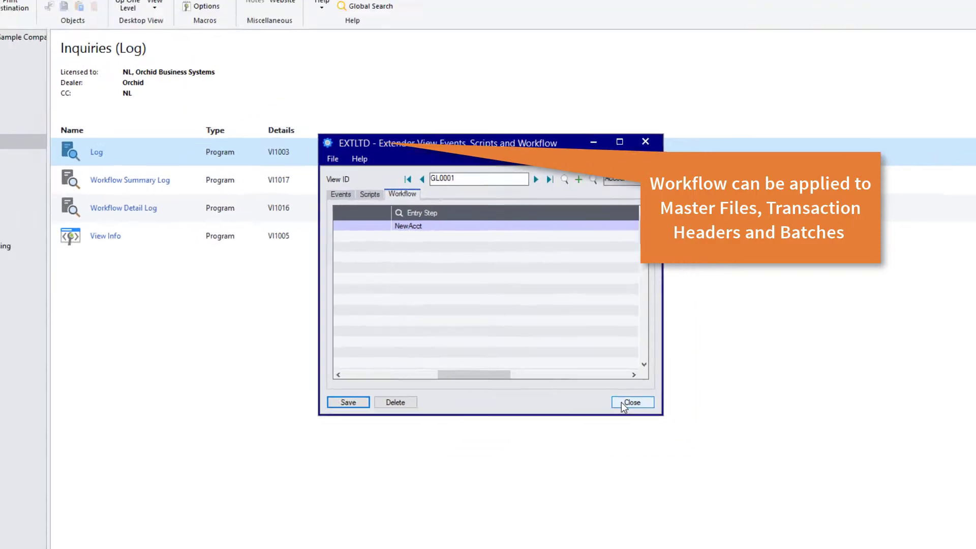
pyautogui.click(701, 481)
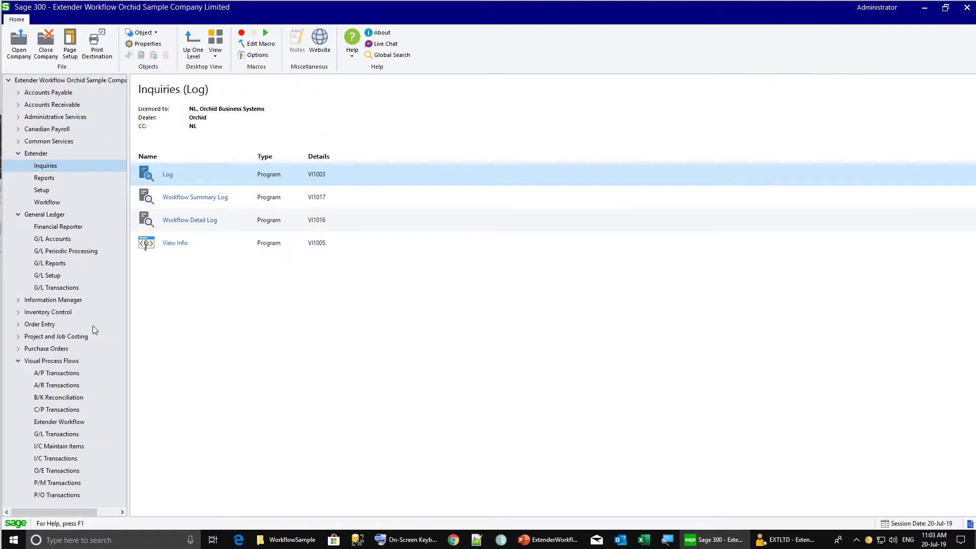
# Create G/L account 1001 with the description 'Petty cash - Sydney office'
pyautogui.click(43, 241)
pyautogui.doubleClick(148, 203)
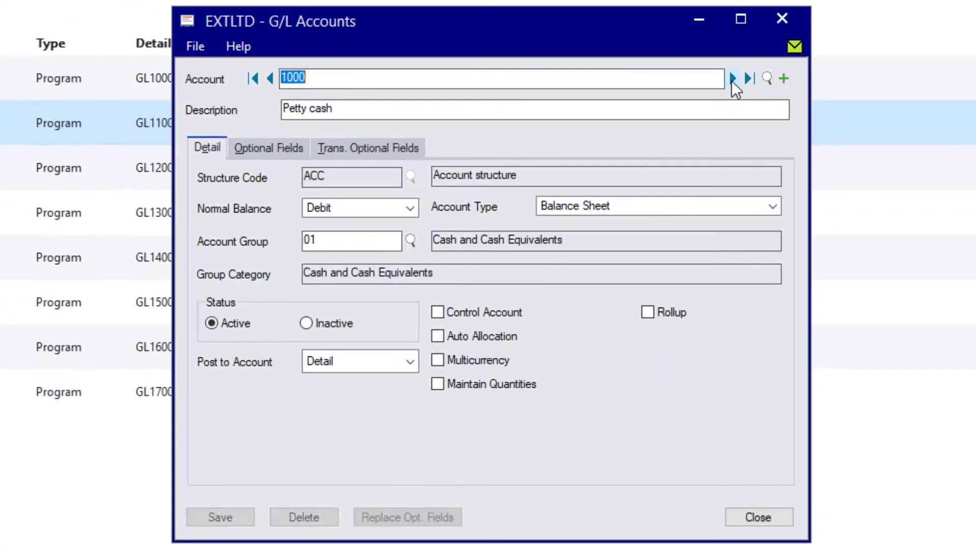
pyautogui.click(364, 83)
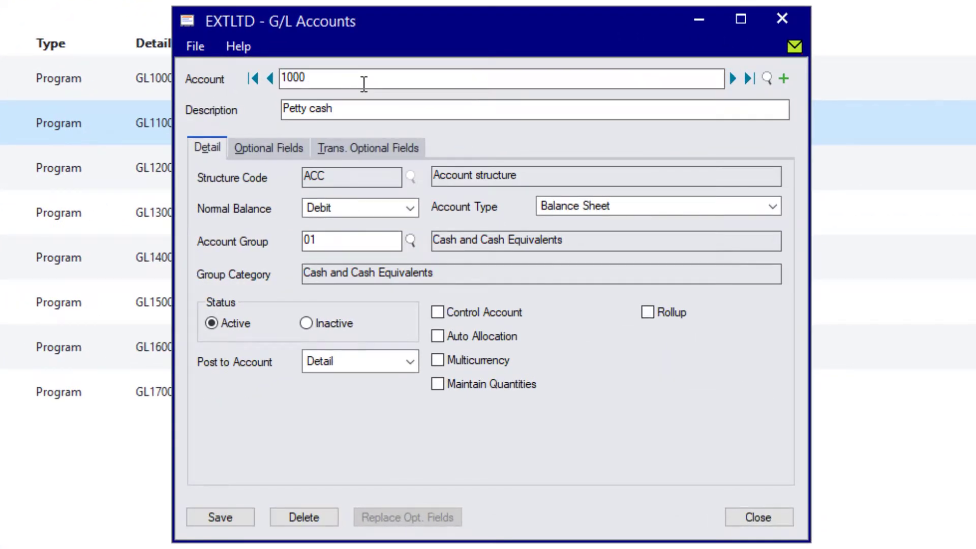
pyautogui.press('BackSpace')
pyautogui.write('1')
pyautogui.click(390, 110)
pyautogui.write('-')
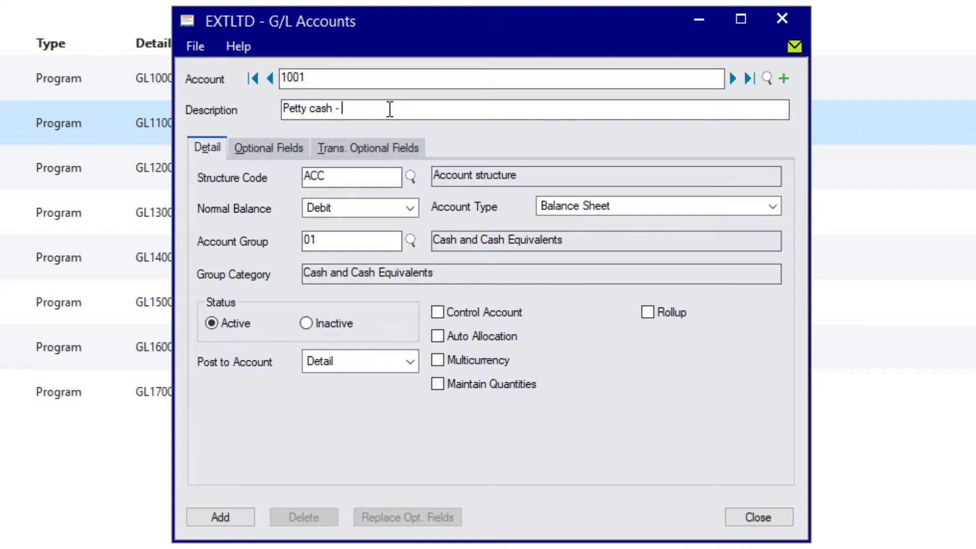
pyautogui.write(' Sydney office')
pyautogui.click(230, 516)
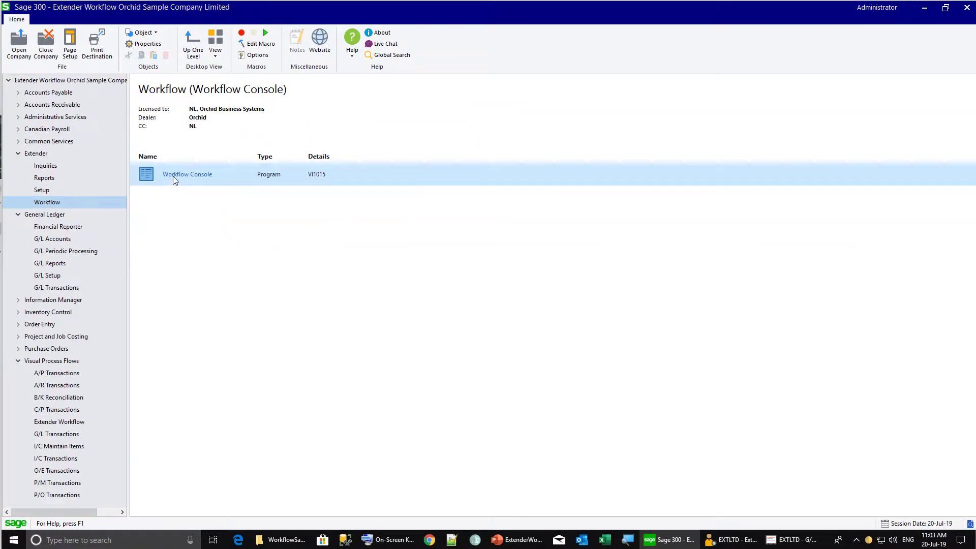
# Show all instances in the Workflow Console, maximized, with wider Template ID and Description columns
pyautogui.doubleClick(174, 175)
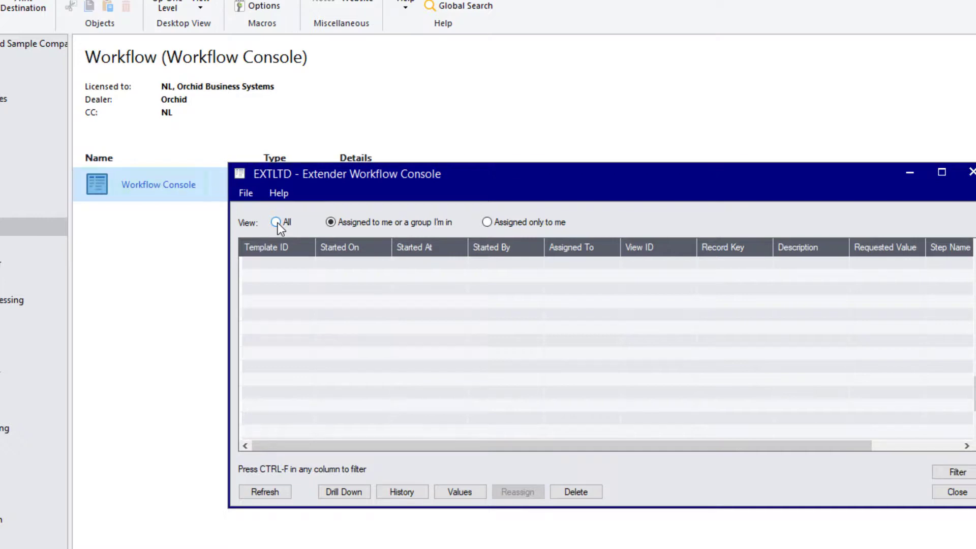
pyautogui.click(276, 222)
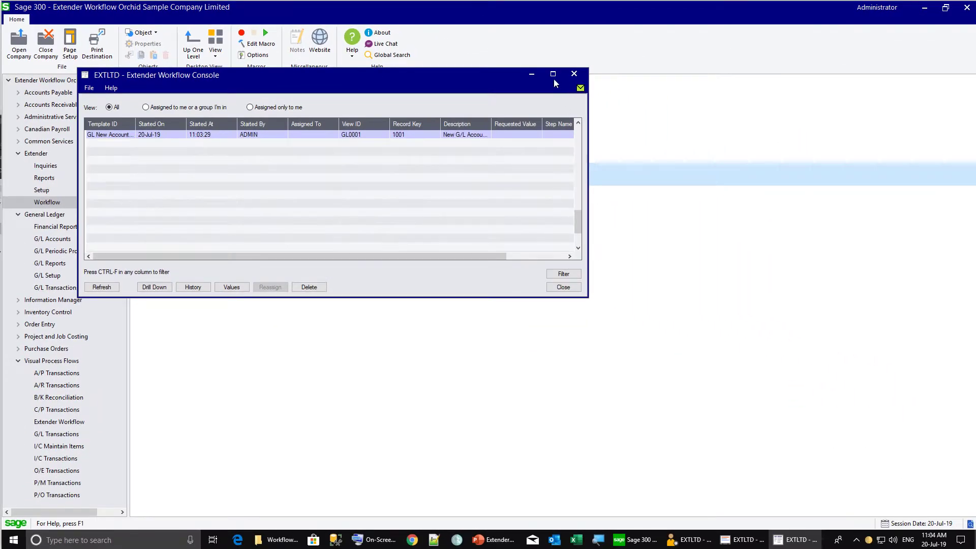
pyautogui.click(553, 74)
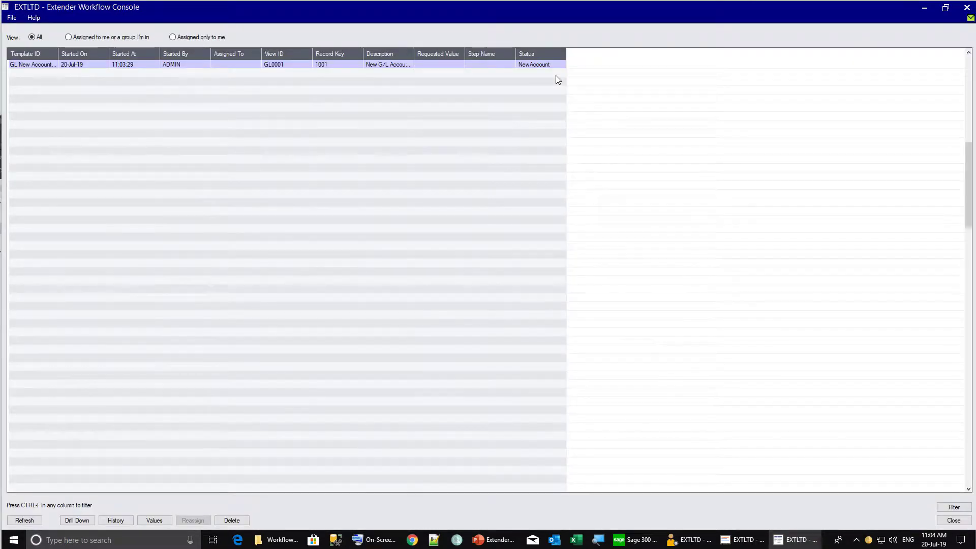
pyautogui.moveTo(58, 55); pyautogui.dragTo(90, 54)
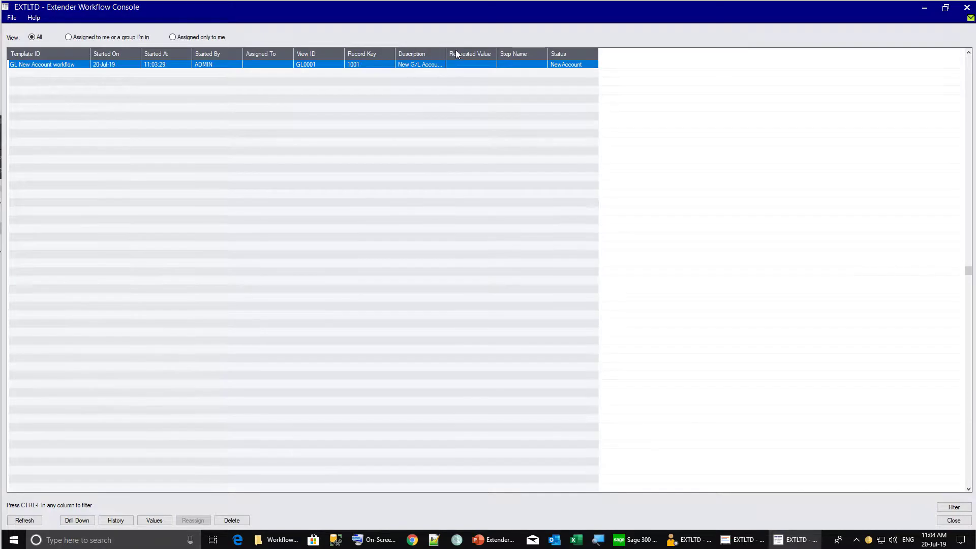
pyautogui.moveTo(446, 53); pyautogui.dragTo(575, 53)
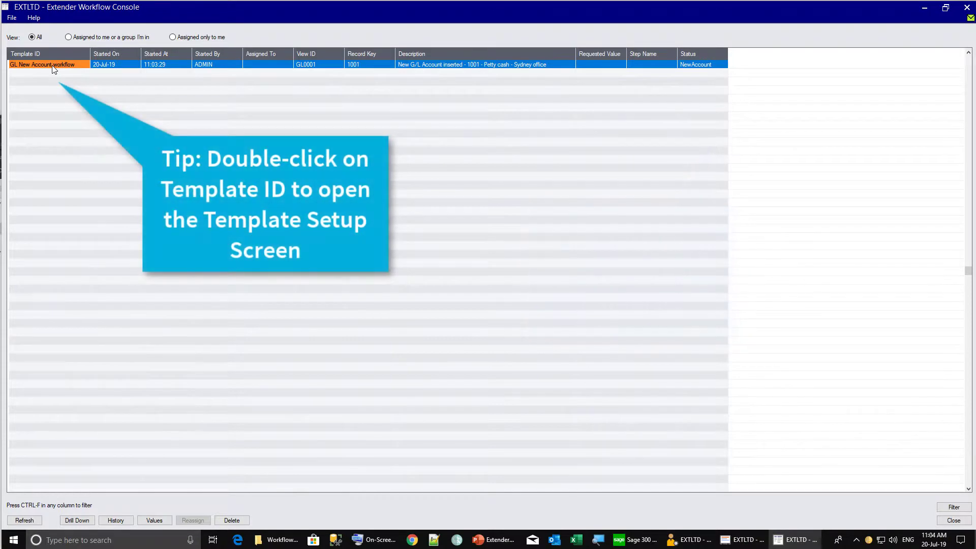
# Open the instance's GL New Account template, then reposition and enlarge its window
pyautogui.doubleClick(53, 65)
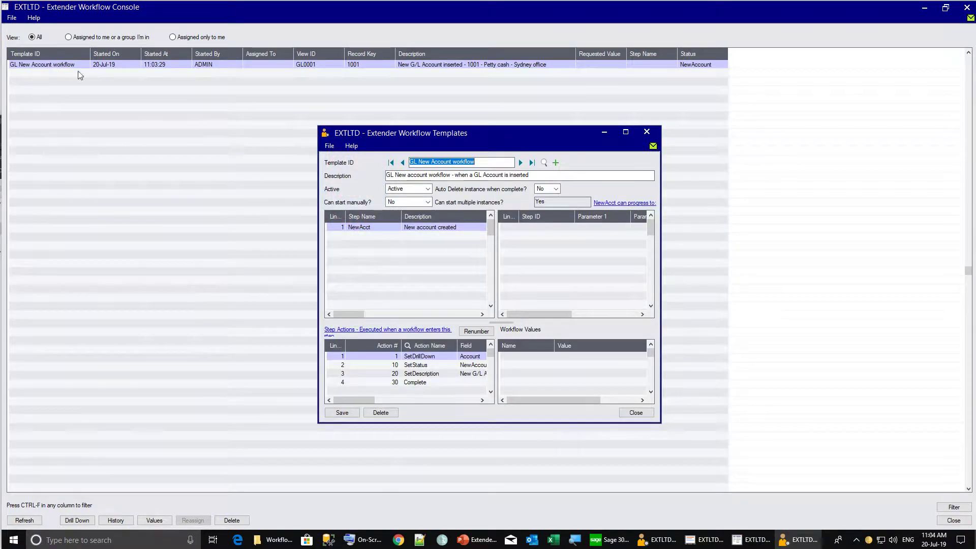
pyautogui.moveTo(517, 130); pyautogui.dragTo(358, 127)
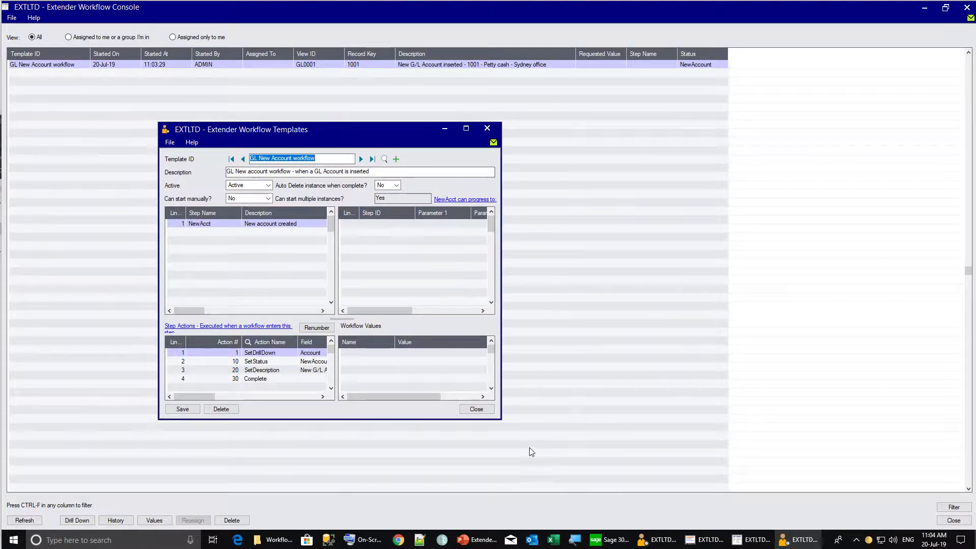
pyautogui.moveTo(501, 419); pyautogui.dragTo(641, 430)
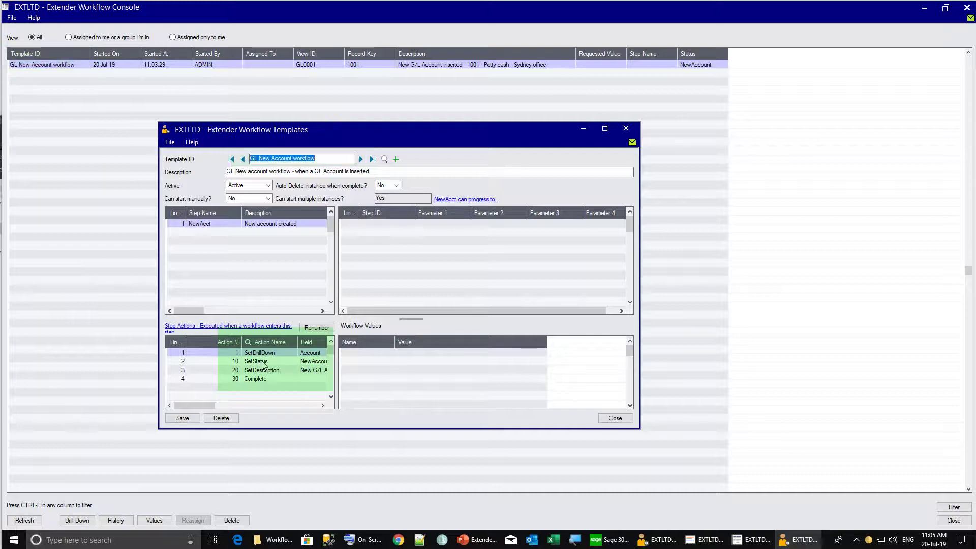
# Drill down to the G/L Account History Inquiry for account 1001, review it, and close it
pyautogui.click(83, 520)
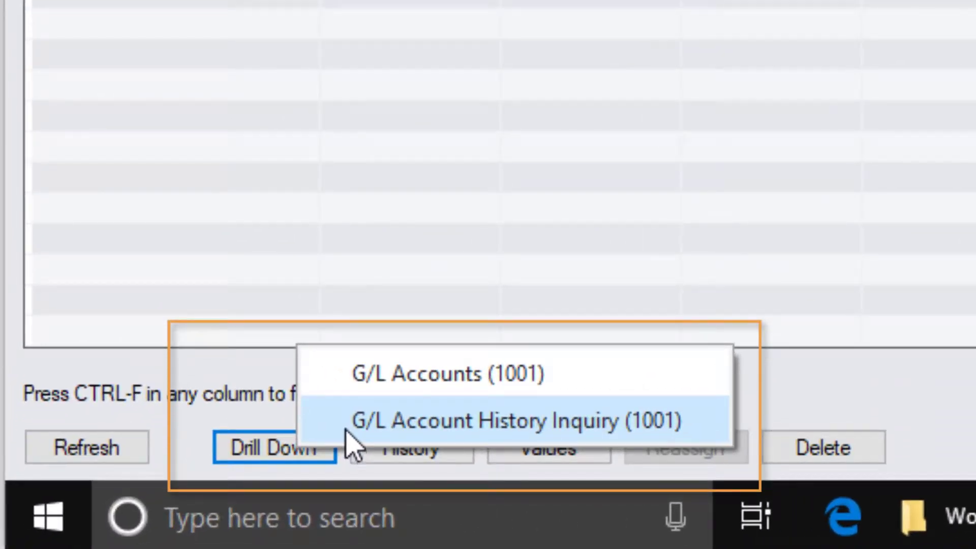
pyautogui.click(382, 416)
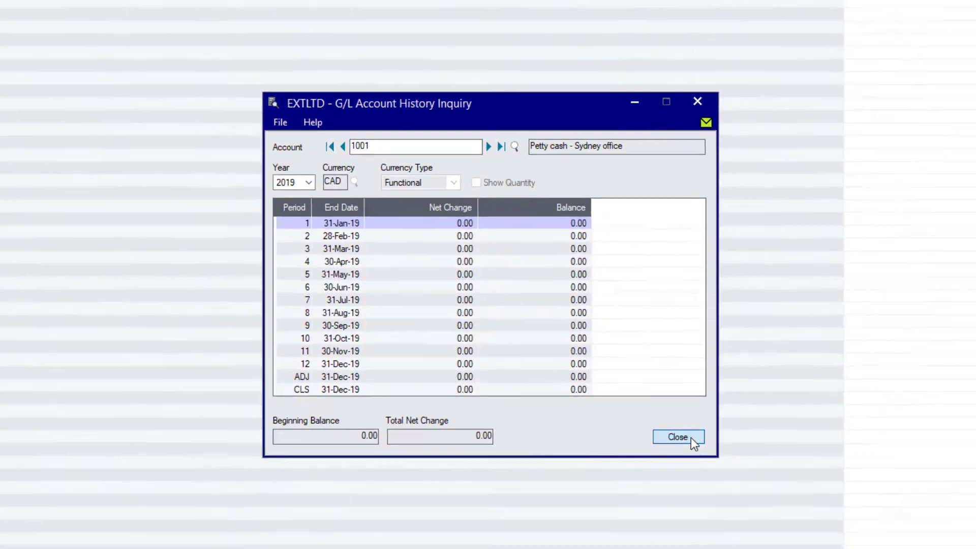
pyautogui.click(756, 490)
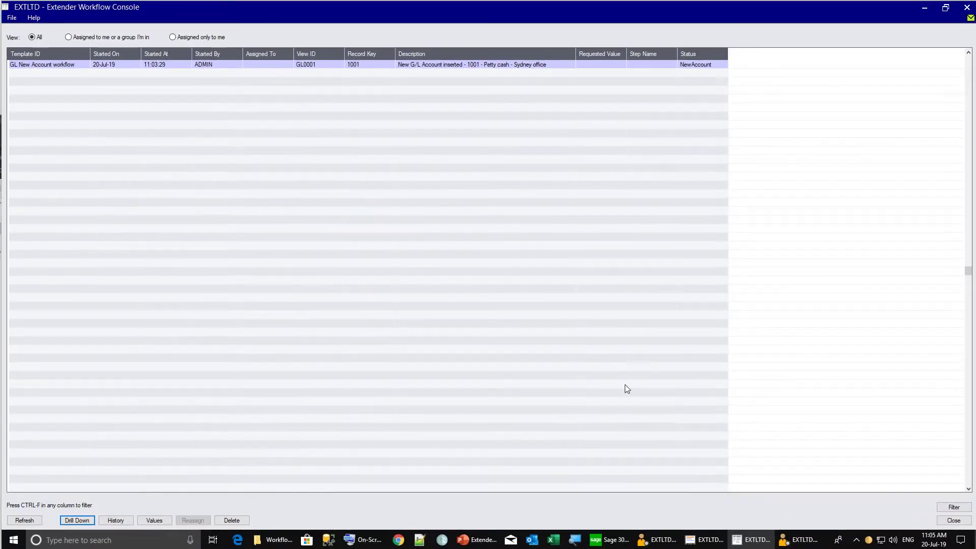
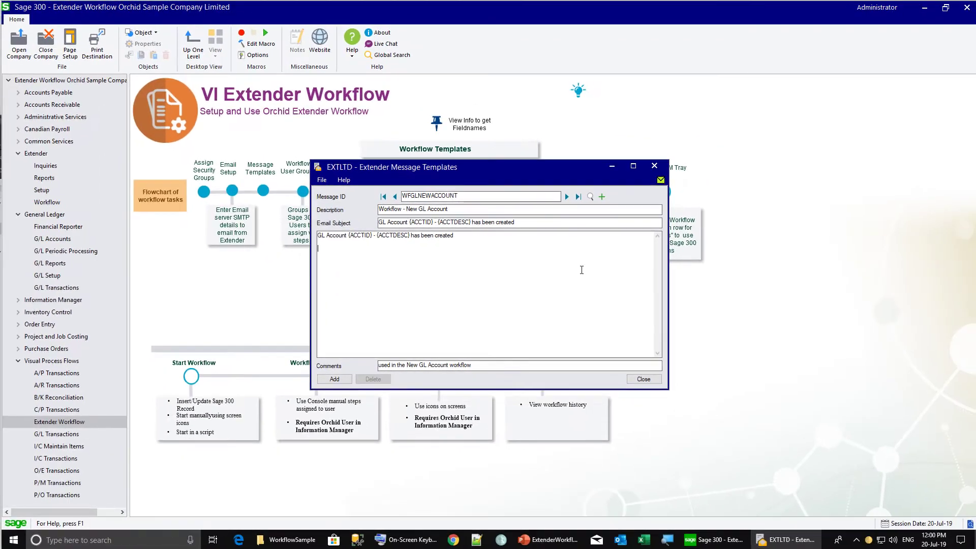
# Open the Message Template Variables help page beside the WFGLNEWACCOUNT message template
pyautogui.press('F1')
pyautogui.moveTo(526, 170); pyautogui.dragTo(706, 176)
pyautogui.moveTo(449, 221); pyautogui.dragTo(446, 295)
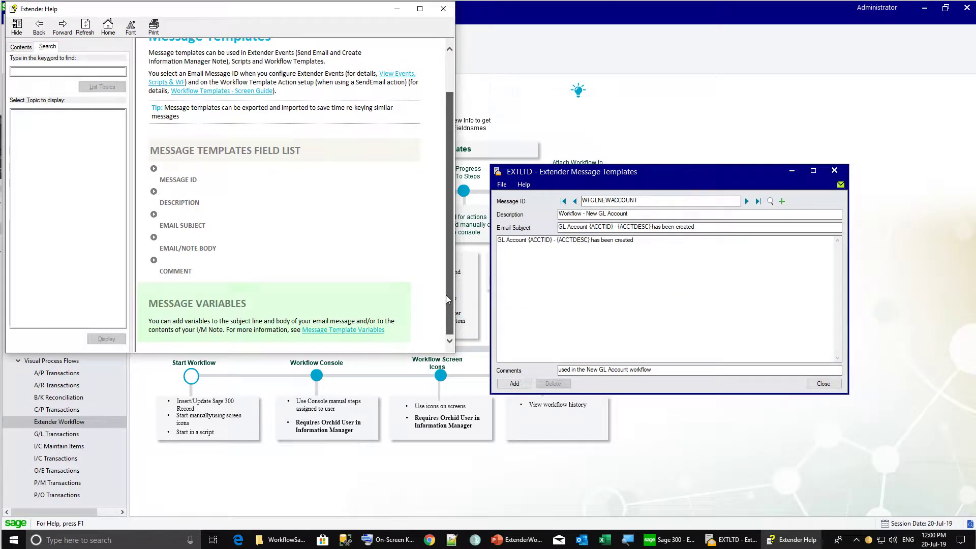
pyautogui.click(345, 330)
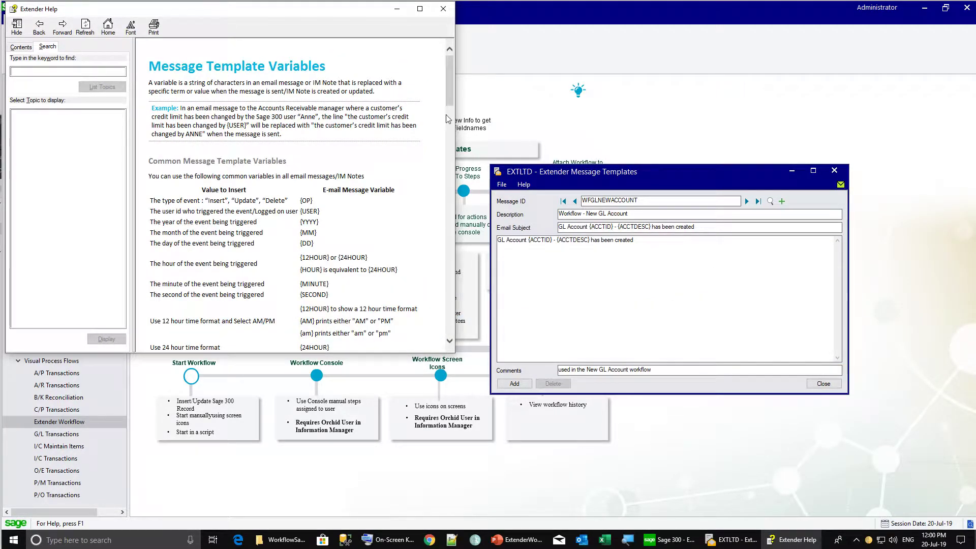
pyautogui.moveTo(450, 101); pyautogui.dragTo(477, 231)
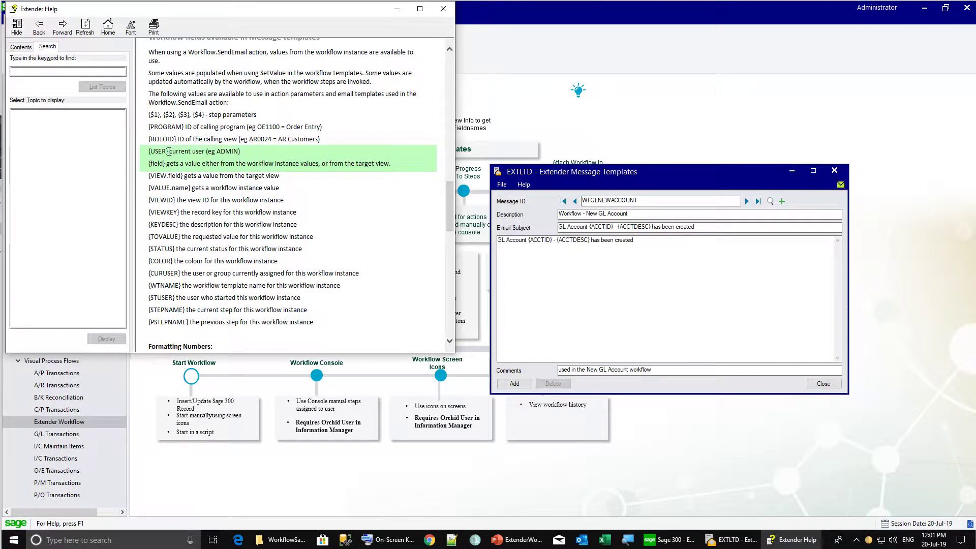
# Copy {USER} from the help into the WFGLNEWACCOUNT message body, add the template, and close it
pyautogui.moveTo(169, 151); pyautogui.dragTo(150, 151)
pyautogui.hotkey('ctrl', 'c')
pyautogui.click(510, 260)
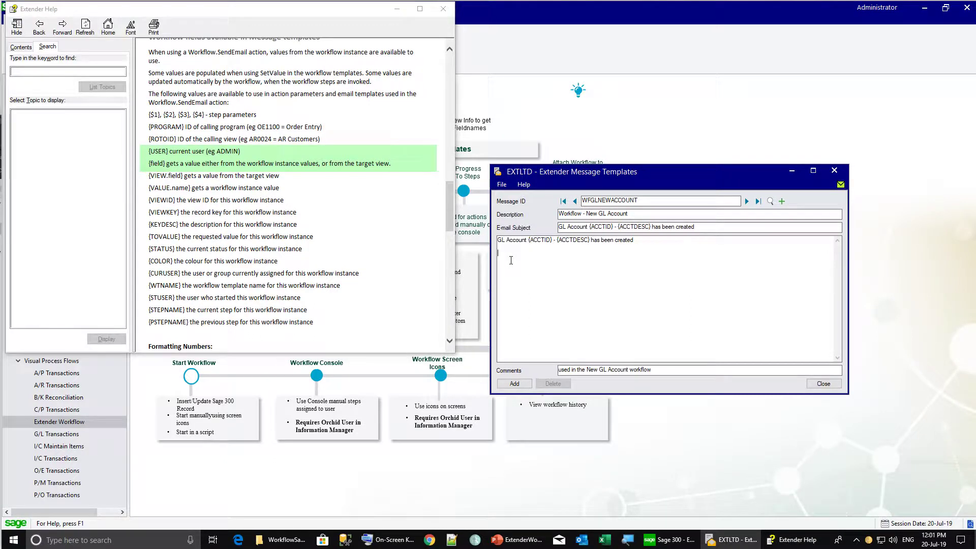
pyautogui.hotkey('ctrl', 'v')
pyautogui.click(513, 384)
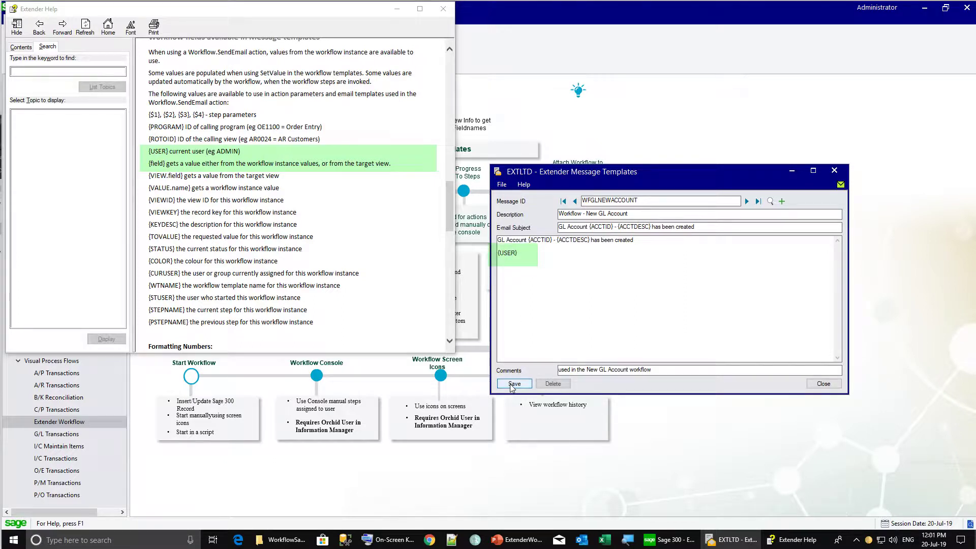
pyautogui.click(822, 385)
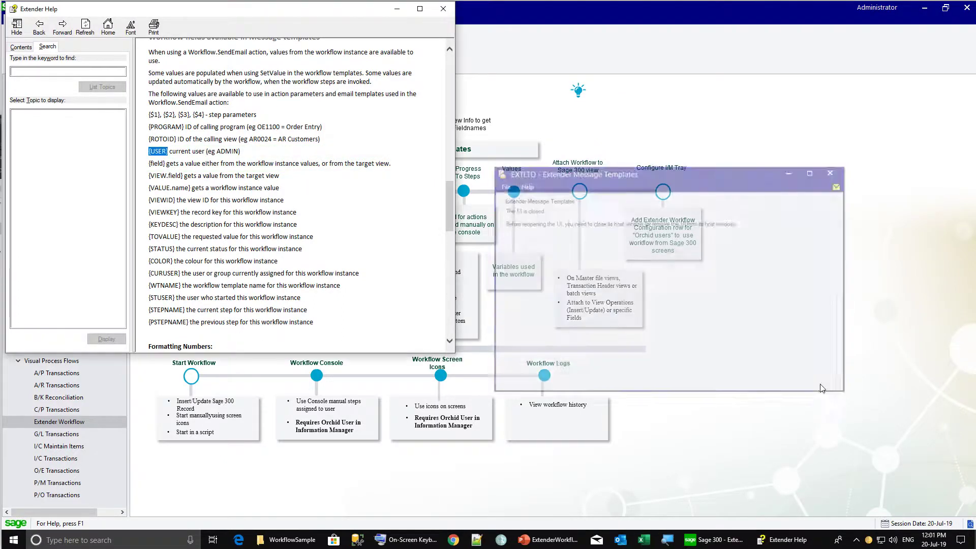
# Close the help and review the two users in the MANAGER workflow user group
pyautogui.click(443, 8)
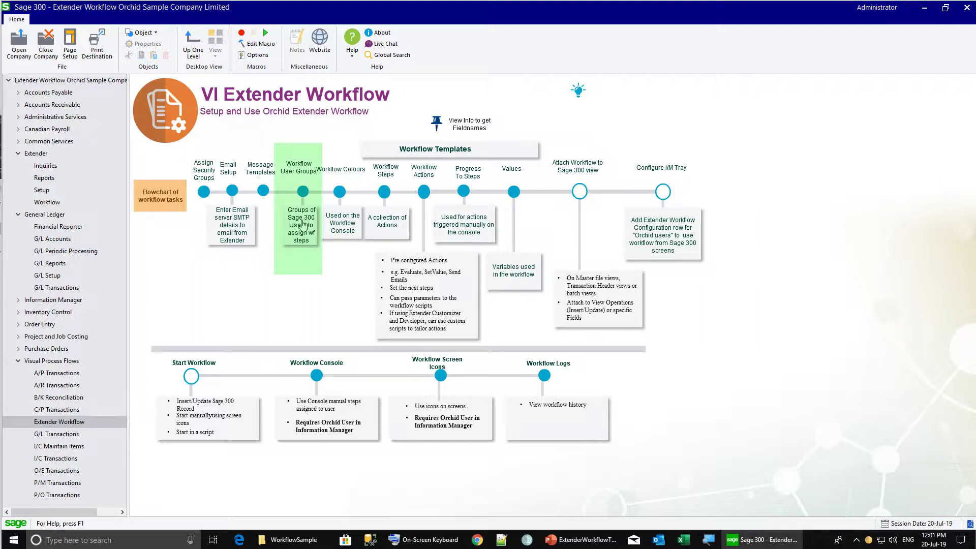
pyautogui.click(303, 225)
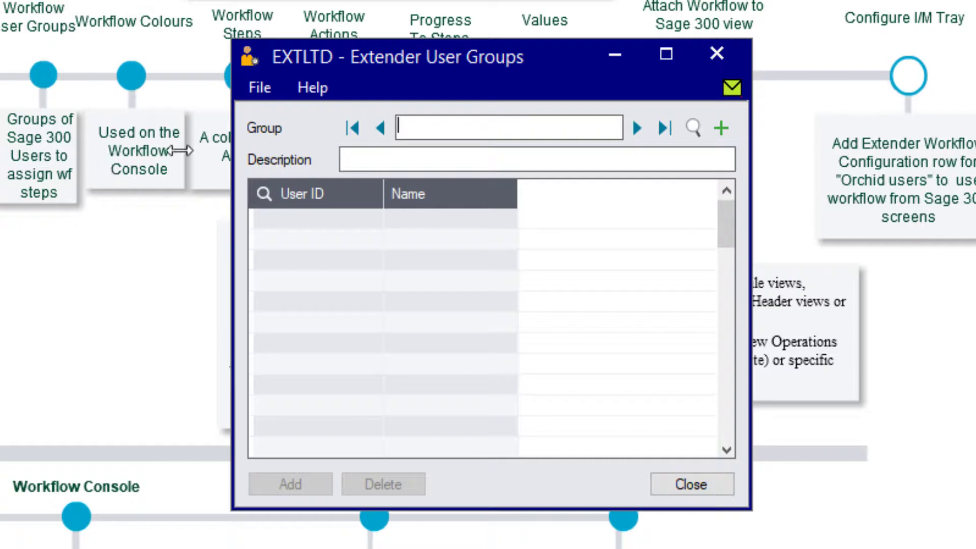
pyautogui.click(637, 128)
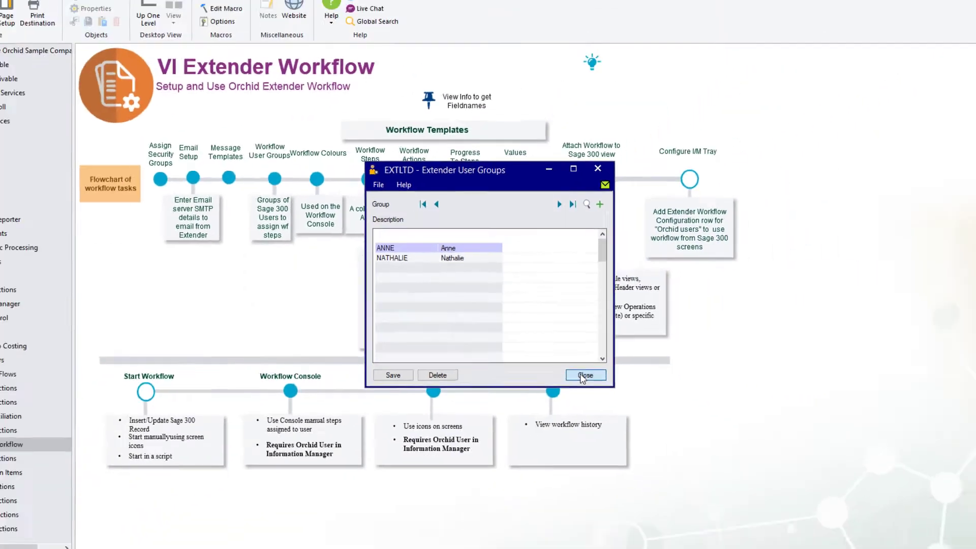
pyautogui.click(691, 483)
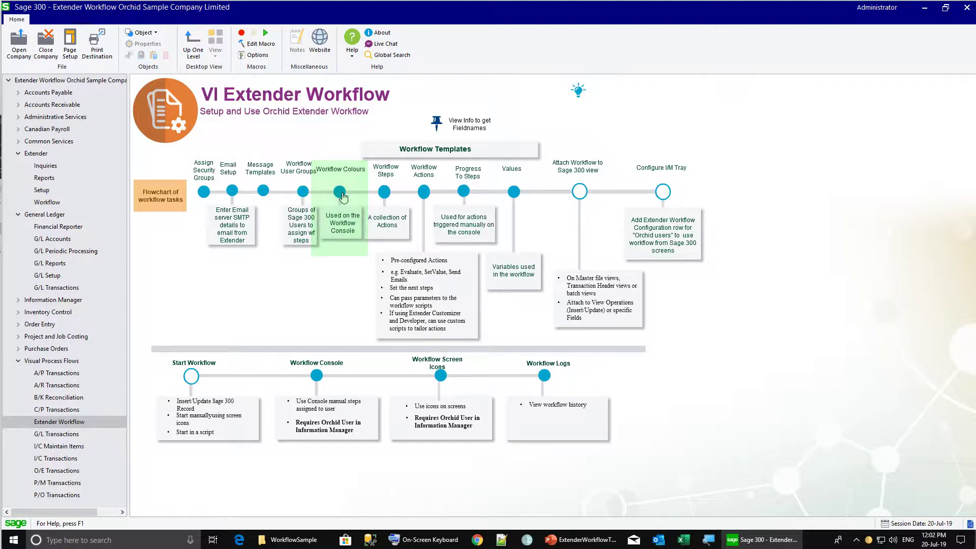
# Assign the colour red to the Urgent entry in Workflow Colours
pyautogui.click(341, 193)
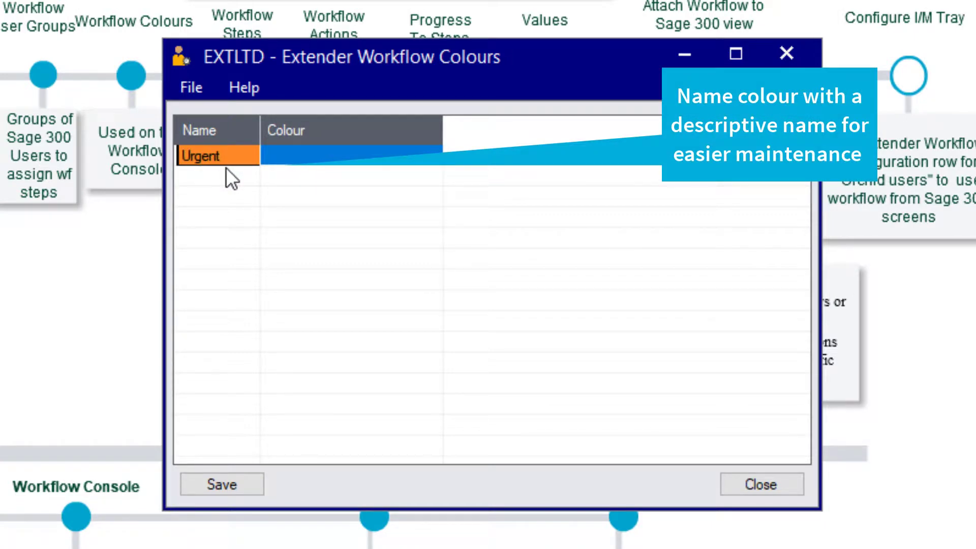
pyautogui.click(300, 158)
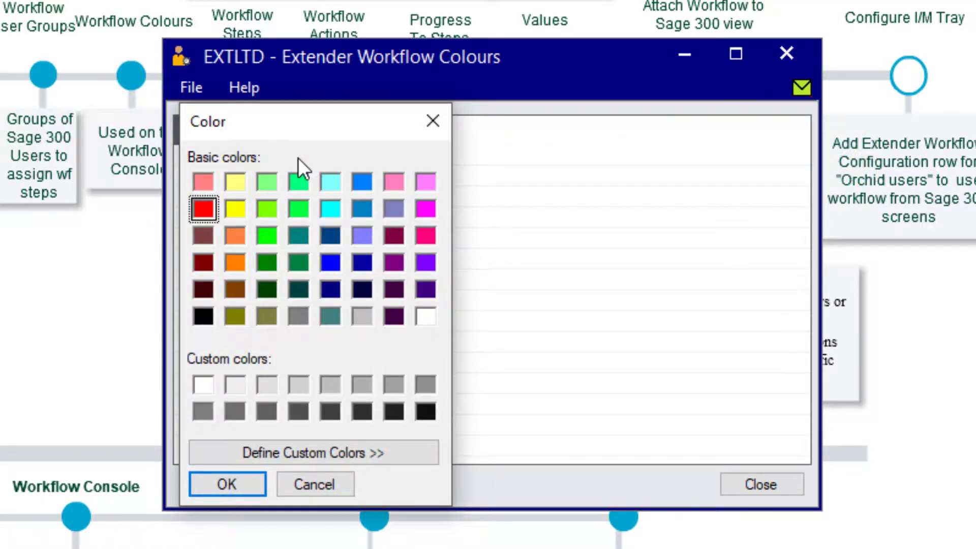
pyautogui.click(235, 262)
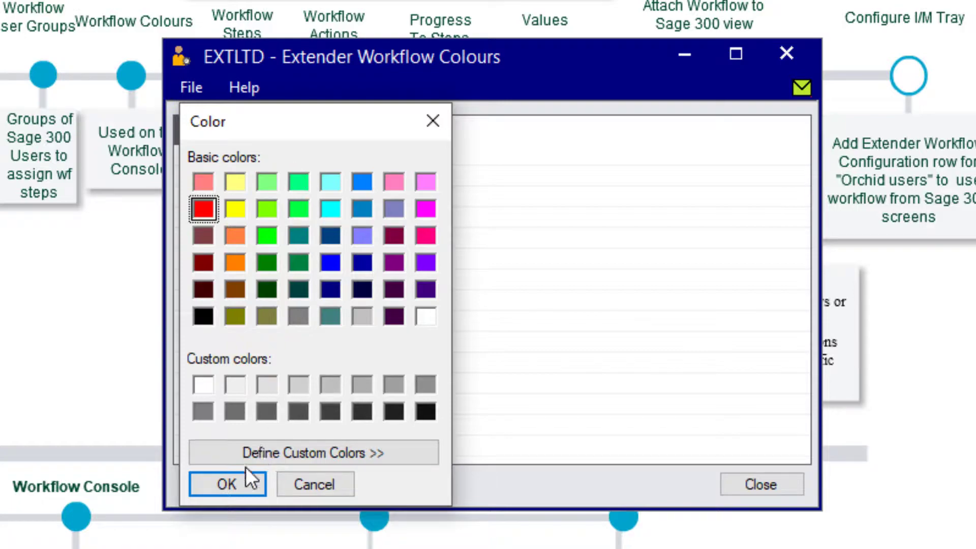
pyautogui.click(226, 490)
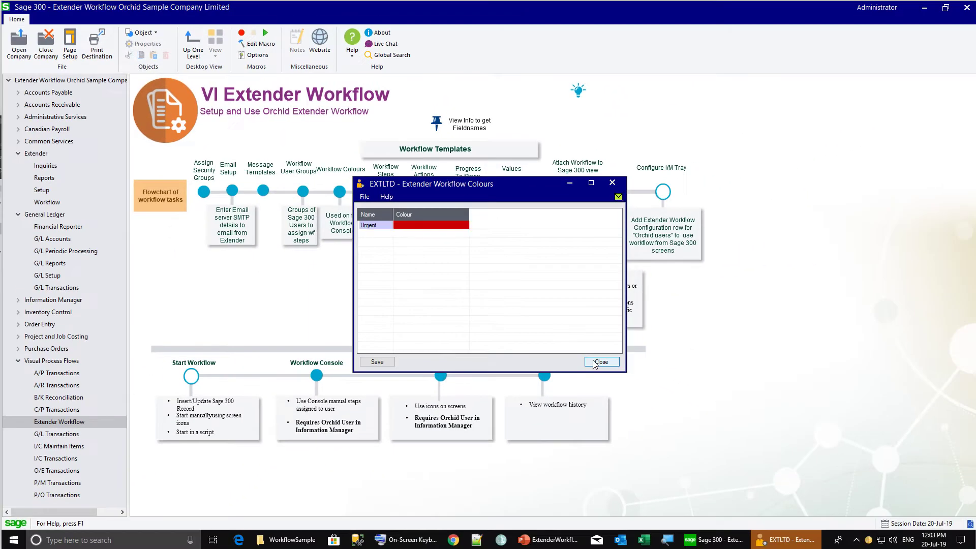
pyautogui.click(600, 362)
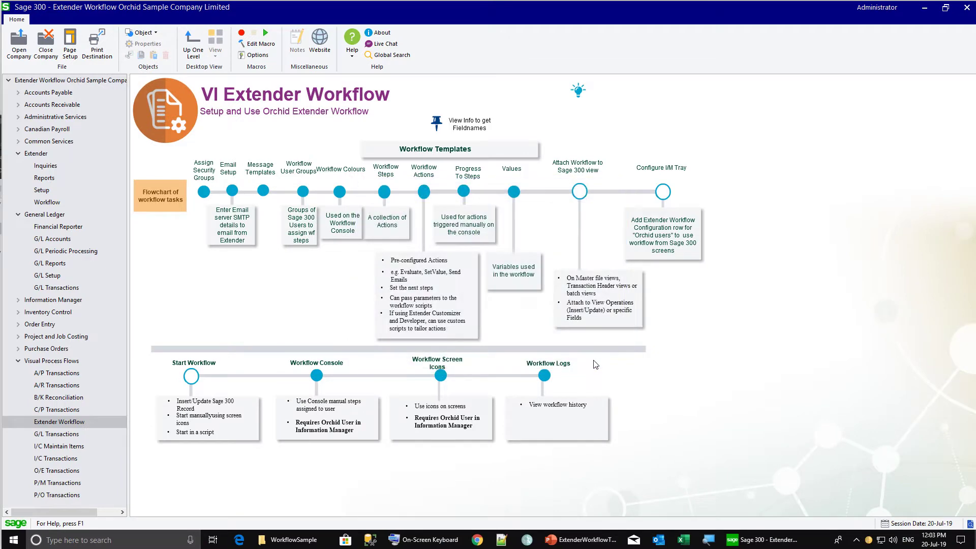
# Add step action 35, AssignColour with ColourName Urgent, to the GL New Account NewAcct step
pyautogui.click(436, 242)
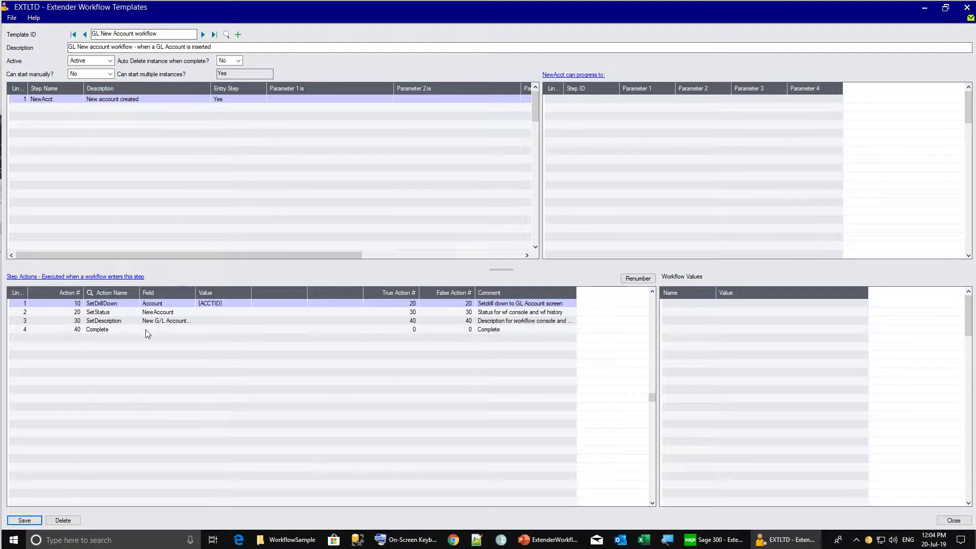
pyautogui.click(104, 320)
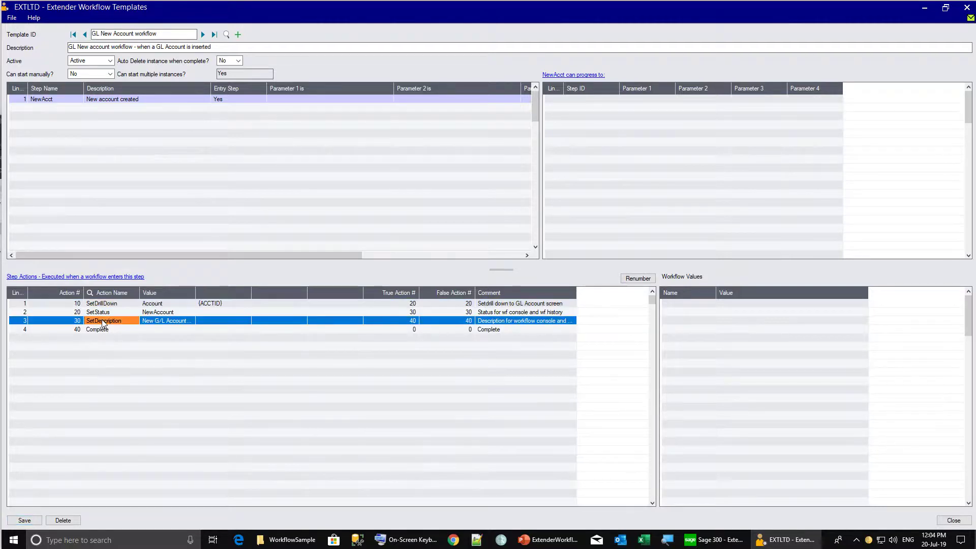
pyautogui.click(112, 278)
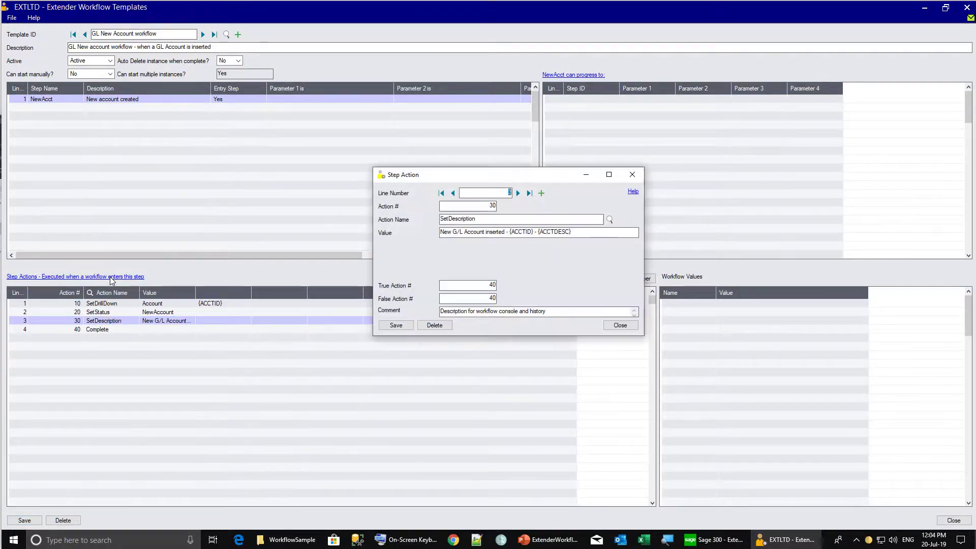
pyautogui.click(542, 194)
pyautogui.click(493, 206)
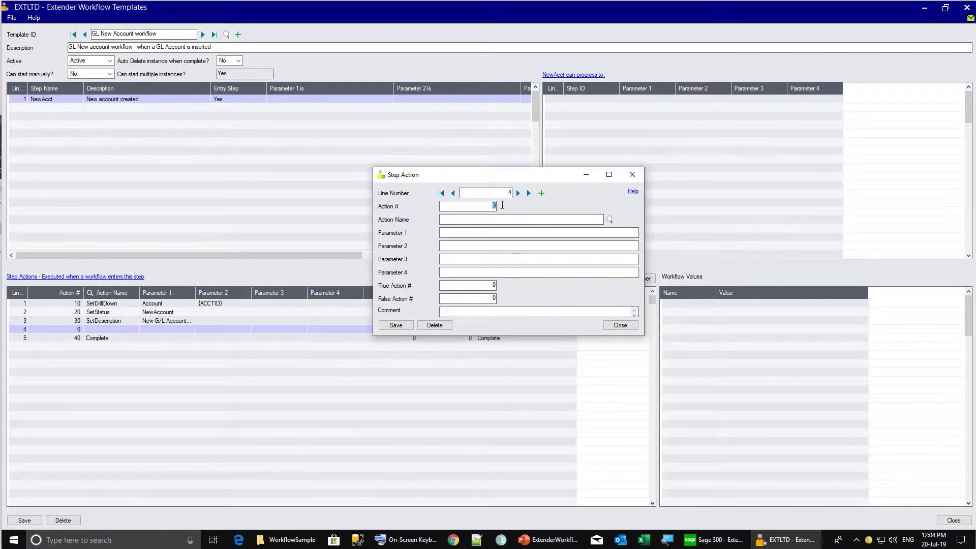
pyautogui.write('35')
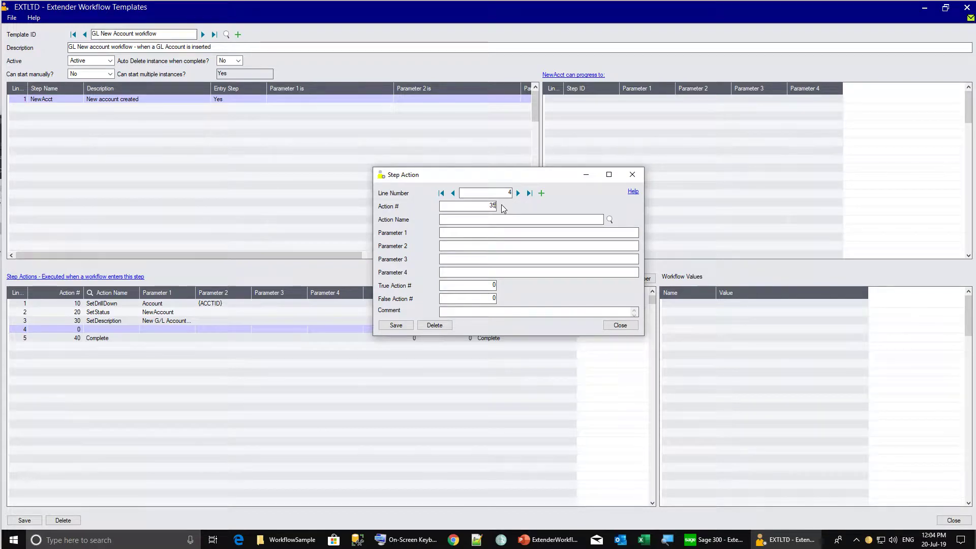
pyautogui.press('Tab')
pyautogui.click(610, 220)
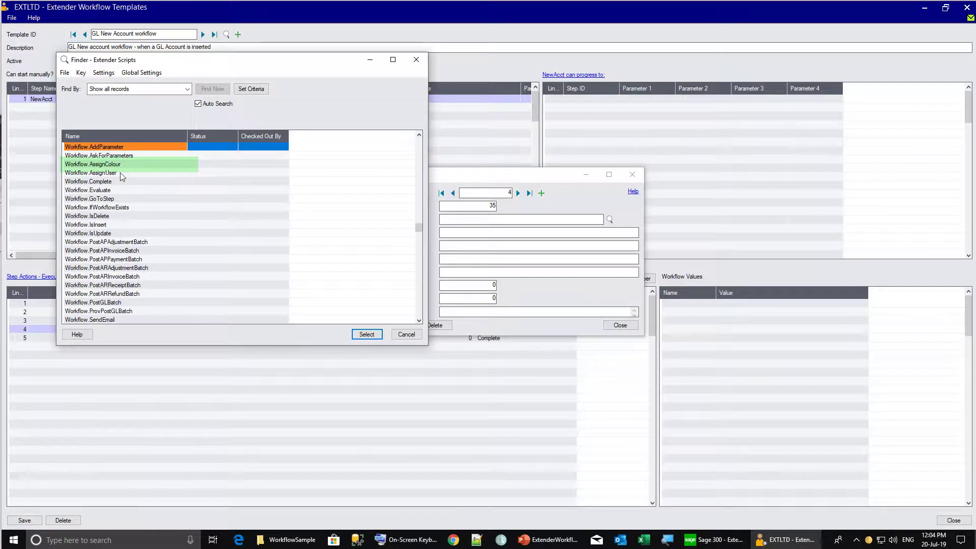
pyautogui.doubleClick(107, 165)
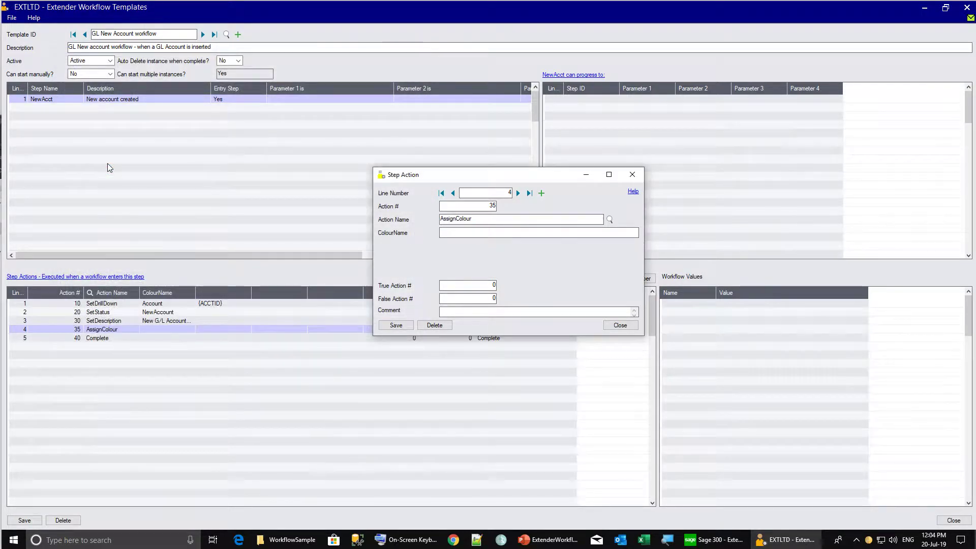
pyautogui.click(489, 233)
pyautogui.write('Urgent')
pyautogui.press('Tab')
# Add step action 36, AssignUser, assigning the workflow to the MANAGER group
pyautogui.write('36')
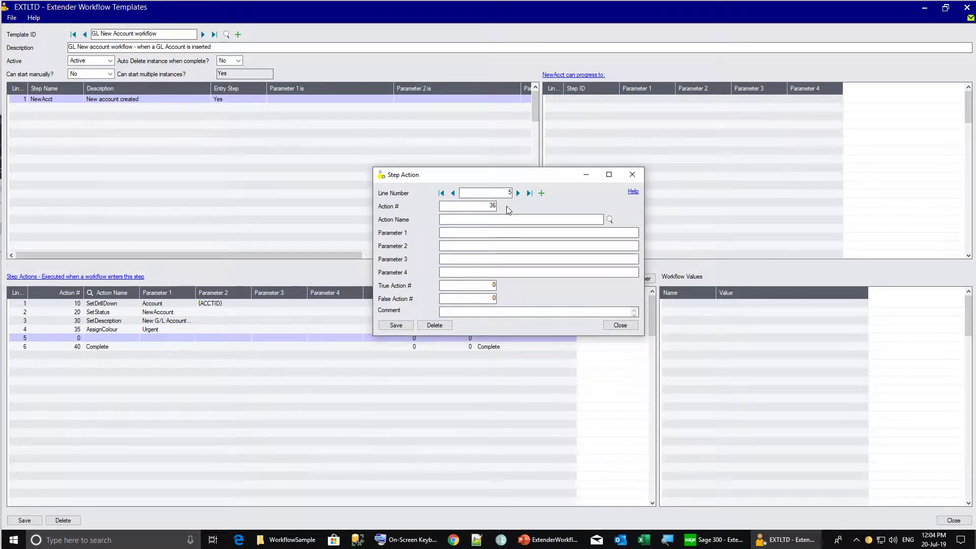
pyautogui.click(610, 219)
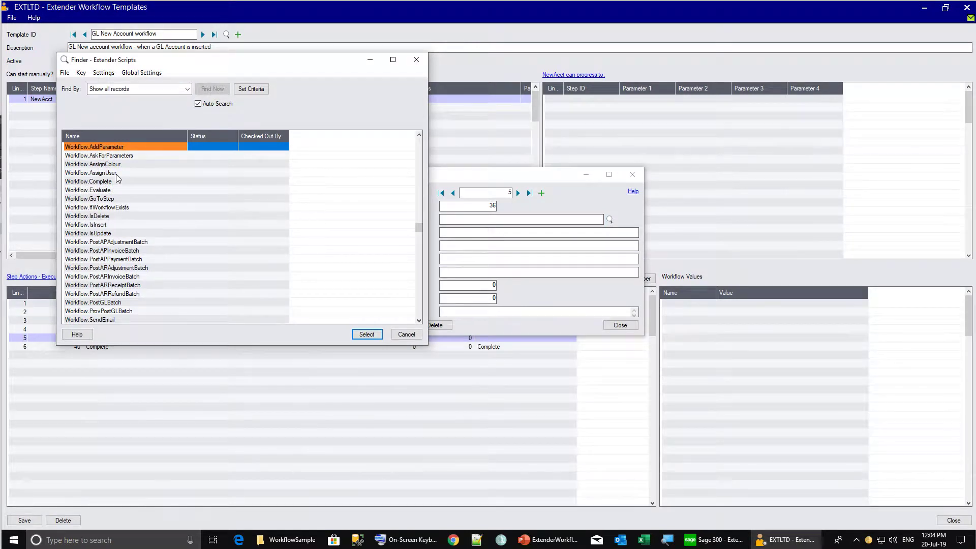
pyautogui.doubleClick(116, 173)
pyautogui.click(482, 235)
pyautogui.write('MANAGER')
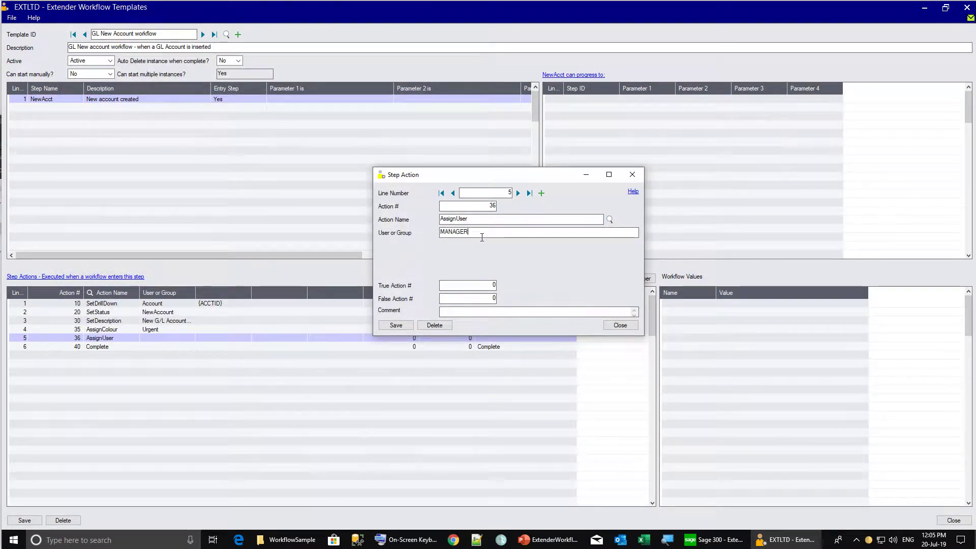
pyautogui.press('Tab')
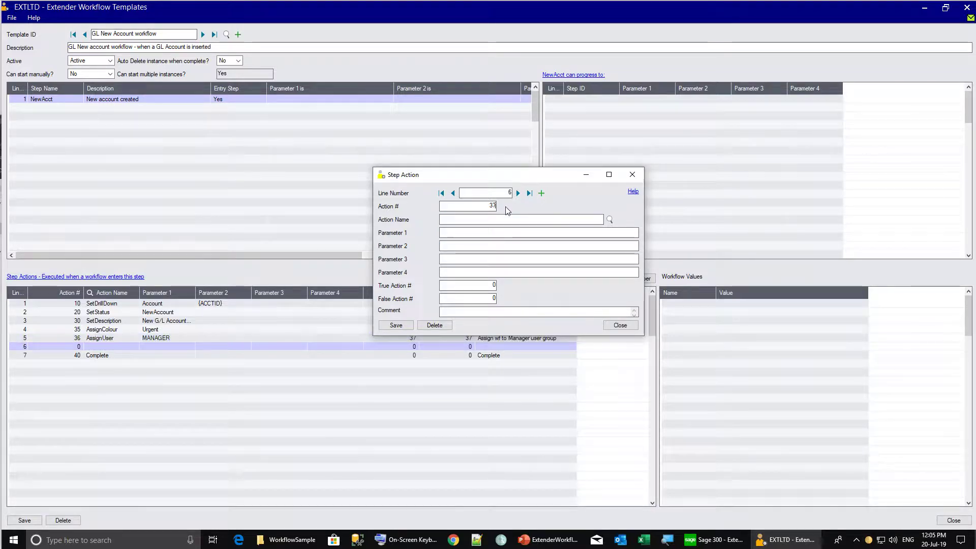
# Add a SendEmail action using WFGLNEWACCOUNT to MANAGER, CC {STUSER} and an extra e-mail address
pyautogui.click(610, 219)
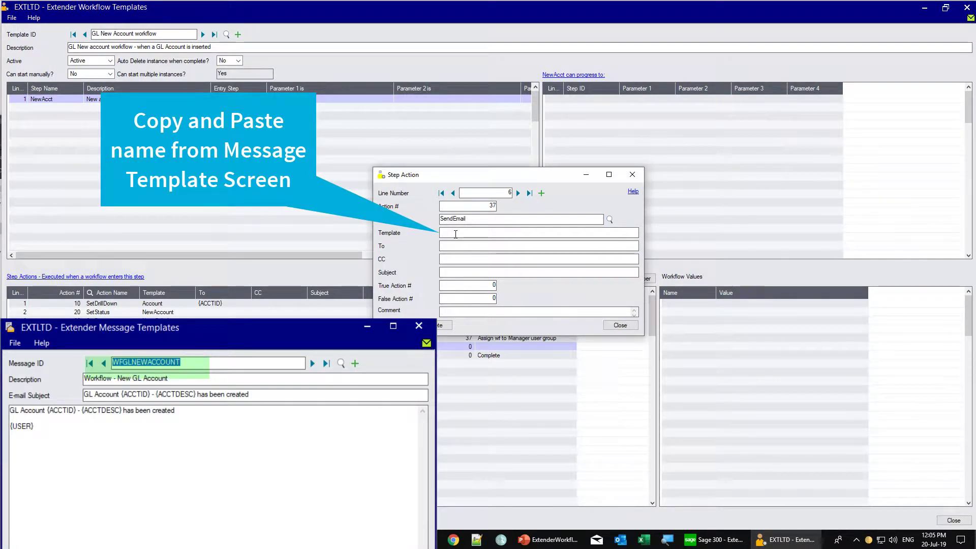
pyautogui.write('WFGLNEWACCOUNT')
pyautogui.click(482, 245)
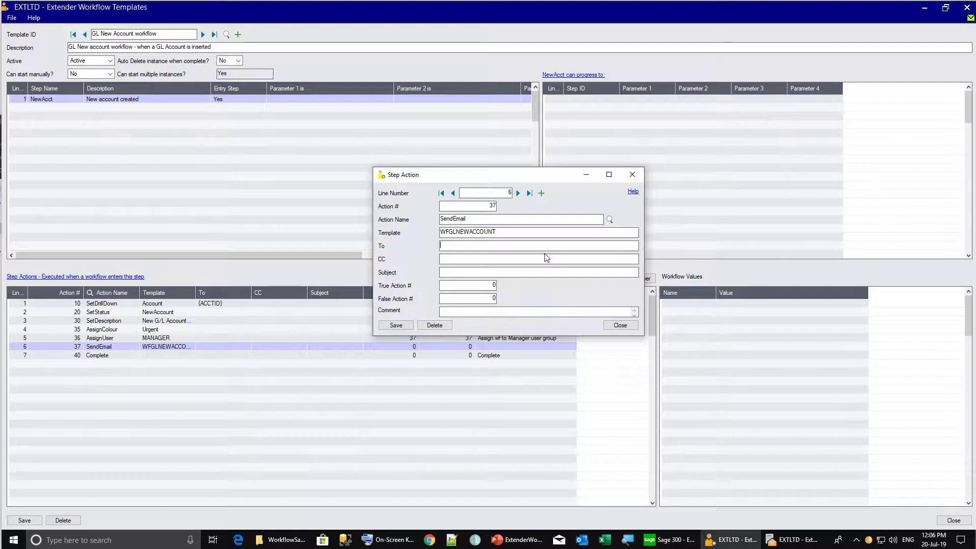
pyautogui.write('MANAGER')
pyautogui.click(547, 258)
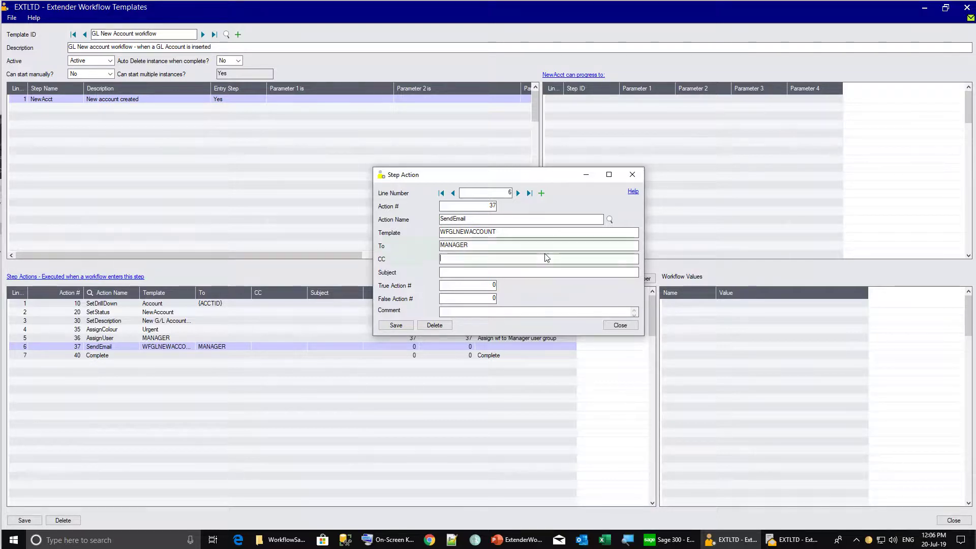
pyautogui.write('{')
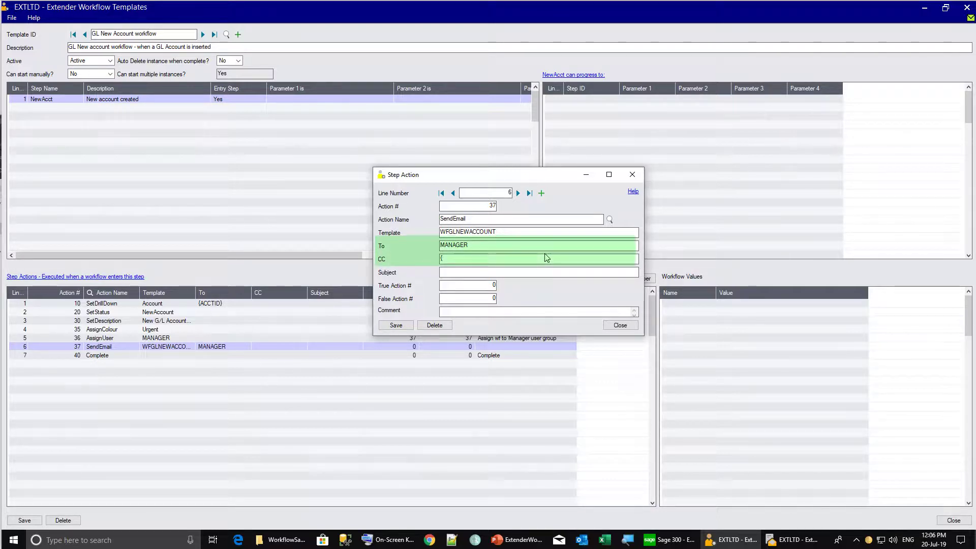
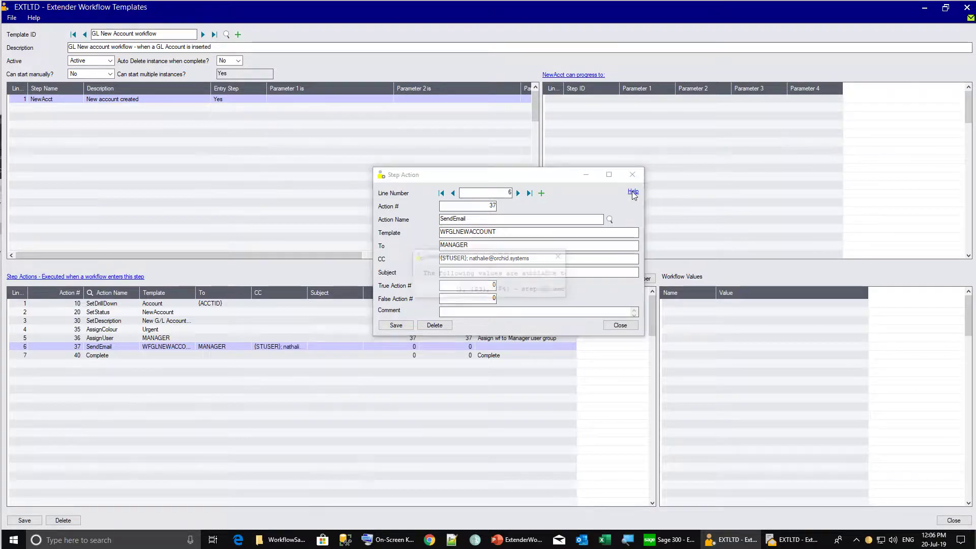
pyautogui.click(632, 192)
pyautogui.moveTo(700, 218); pyautogui.dragTo(735, 121)
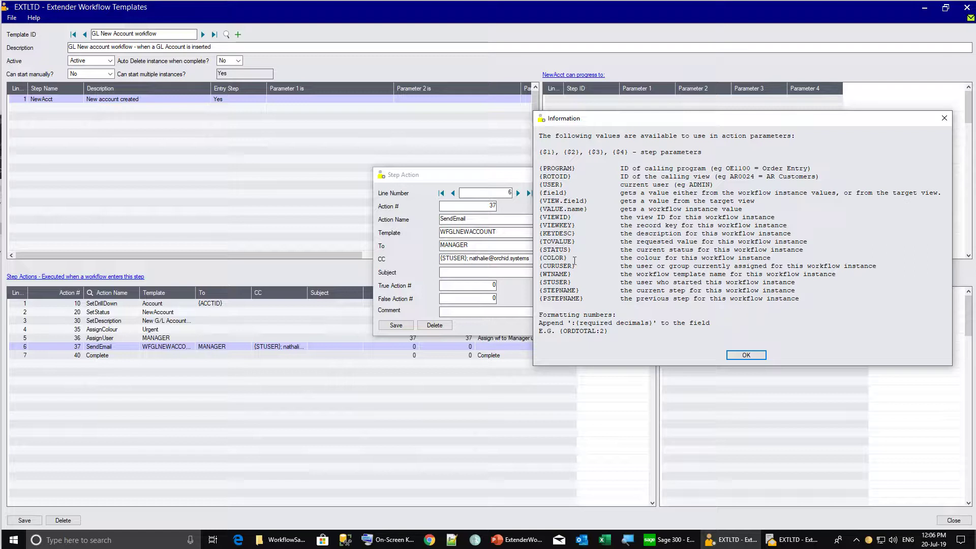
pyautogui.moveTo(576, 282); pyautogui.dragTo(531, 280)
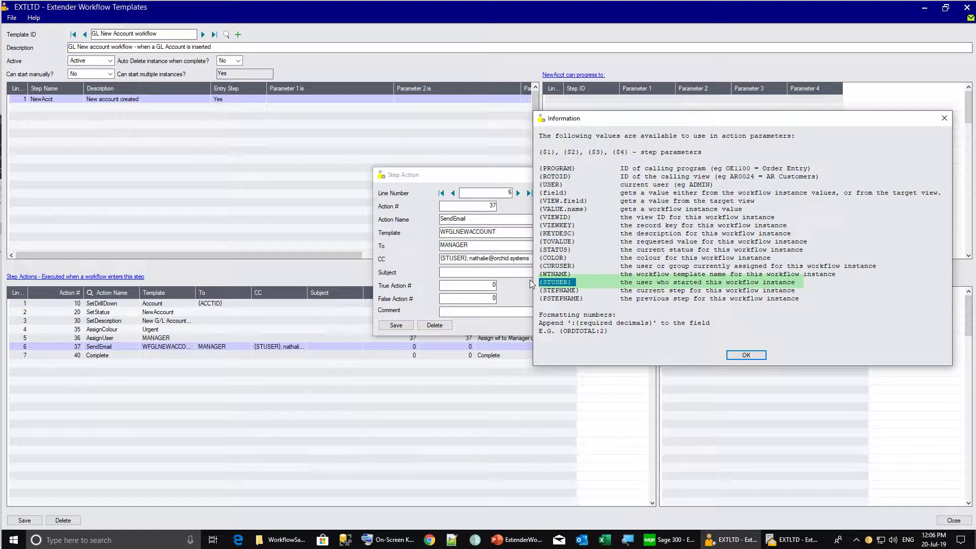
pyautogui.click(486, 276)
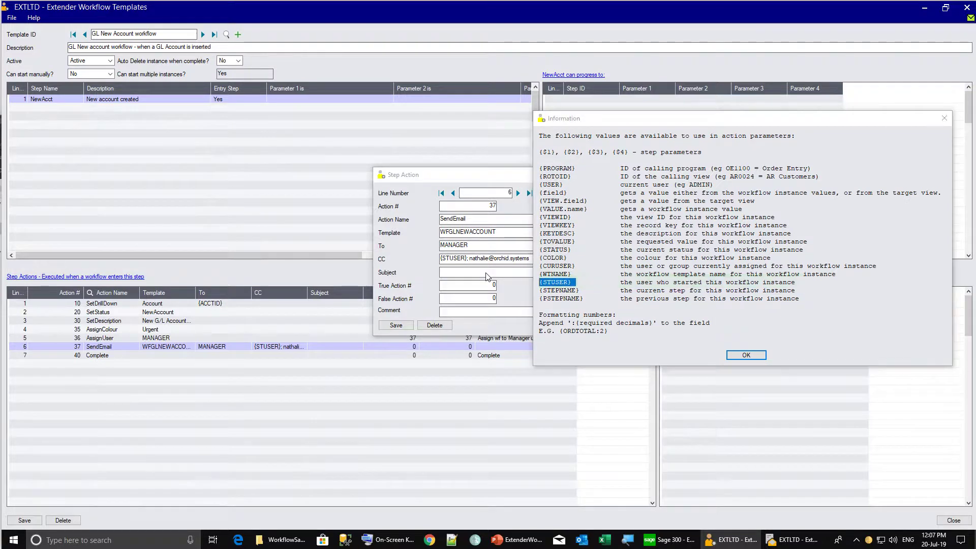
pyautogui.click(743, 359)
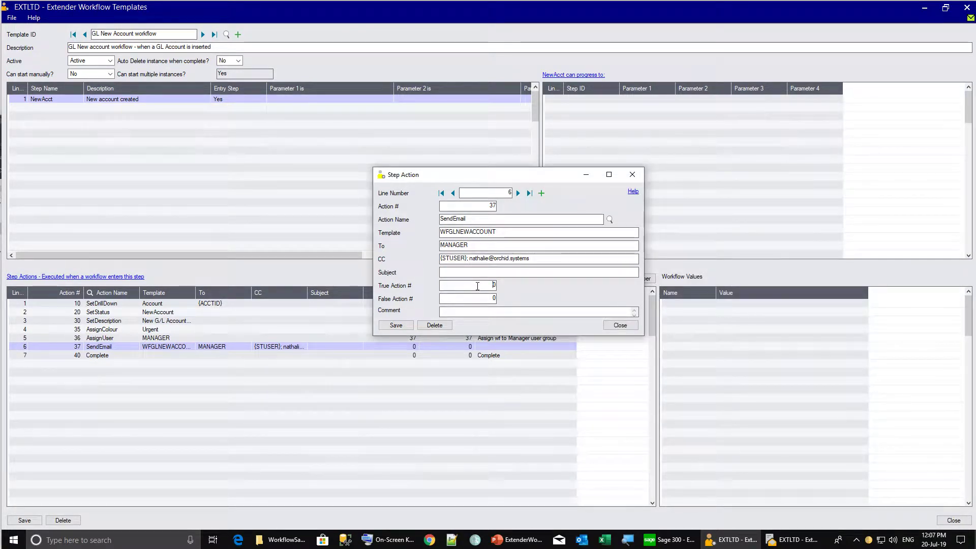
# Route SendEmail to action 40, comment 'Send email to manager user group and CC user who started the wf', save
pyautogui.click(477, 285)
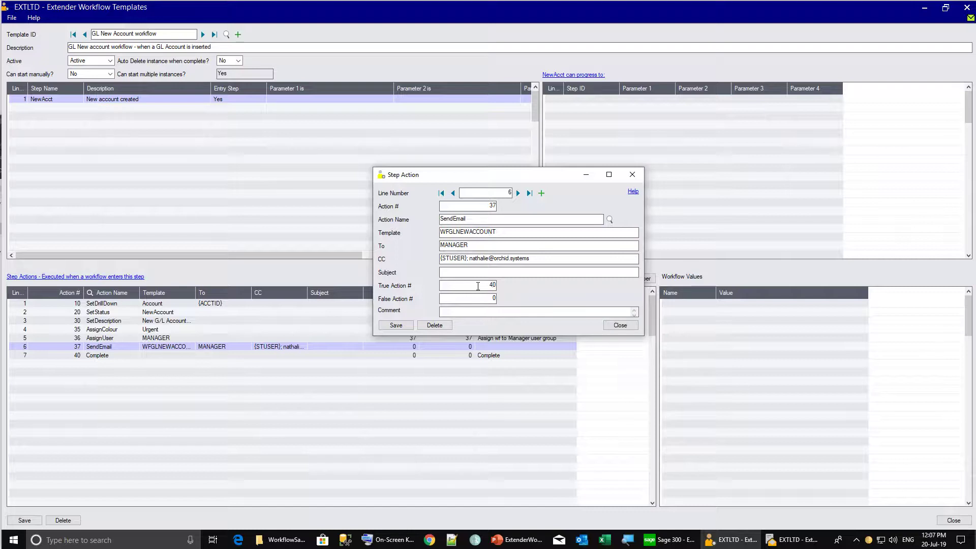
pyautogui.write('40')
pyautogui.click(558, 316)
pyautogui.write('Send email to manager user group and CC user who started the wf')
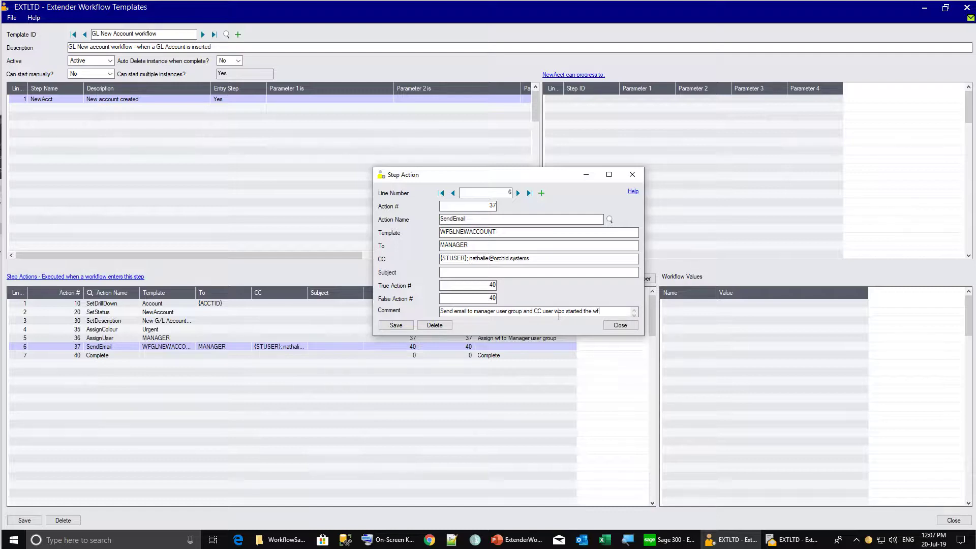
pyautogui.click(396, 325)
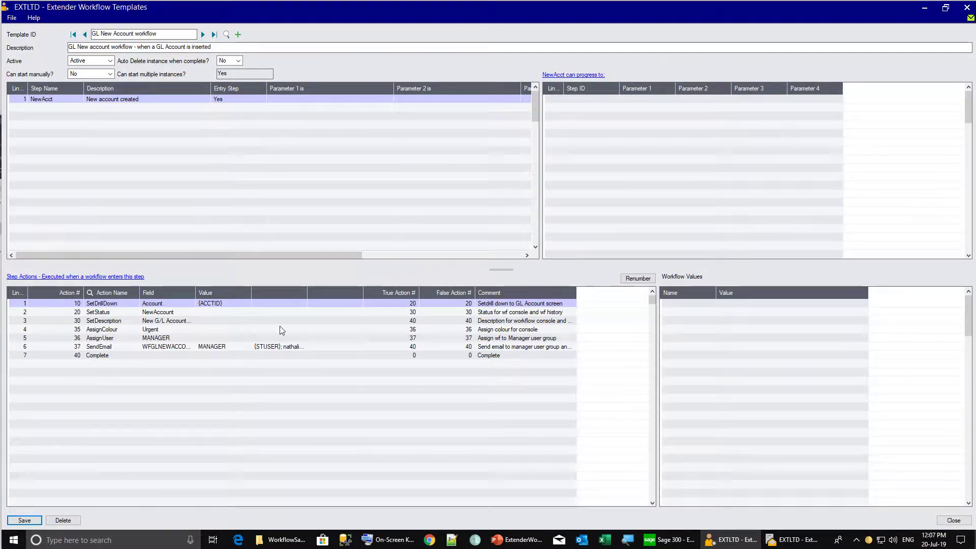
# Point SetDescription's true and false action numbers to 35 and save the template
pyautogui.click(392, 321)
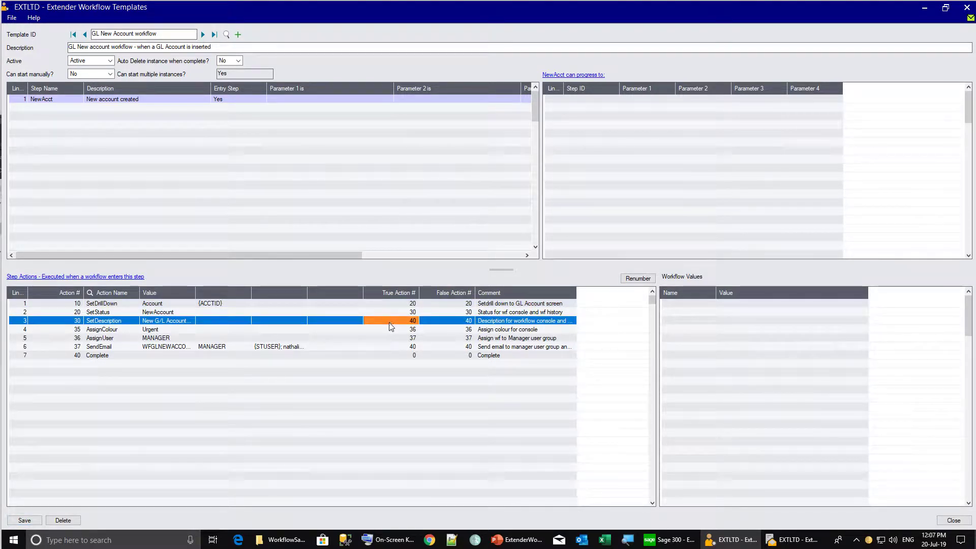
pyautogui.click(389, 322)
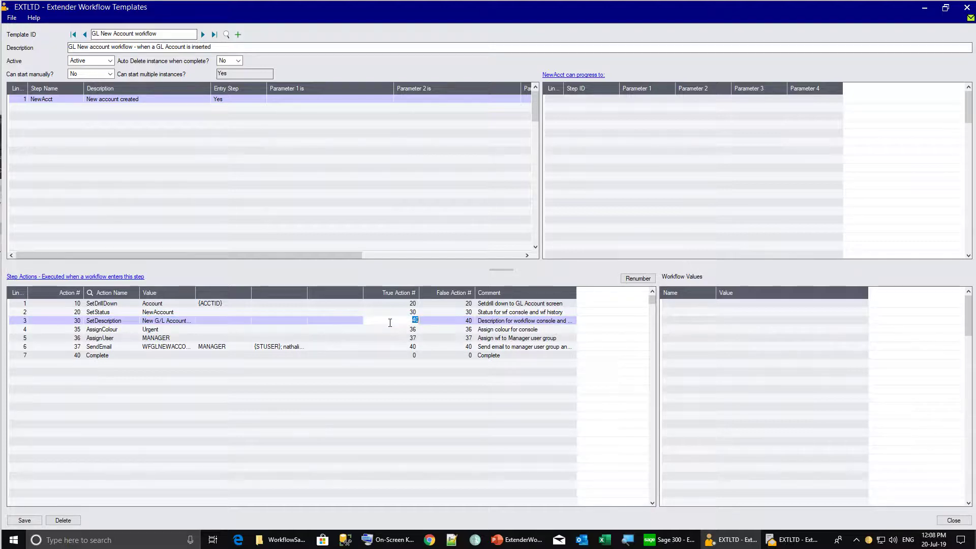
pyautogui.write('35')
pyautogui.press('Tab')
pyautogui.write('35')
pyautogui.press('Tab')
pyautogui.click(22, 520)
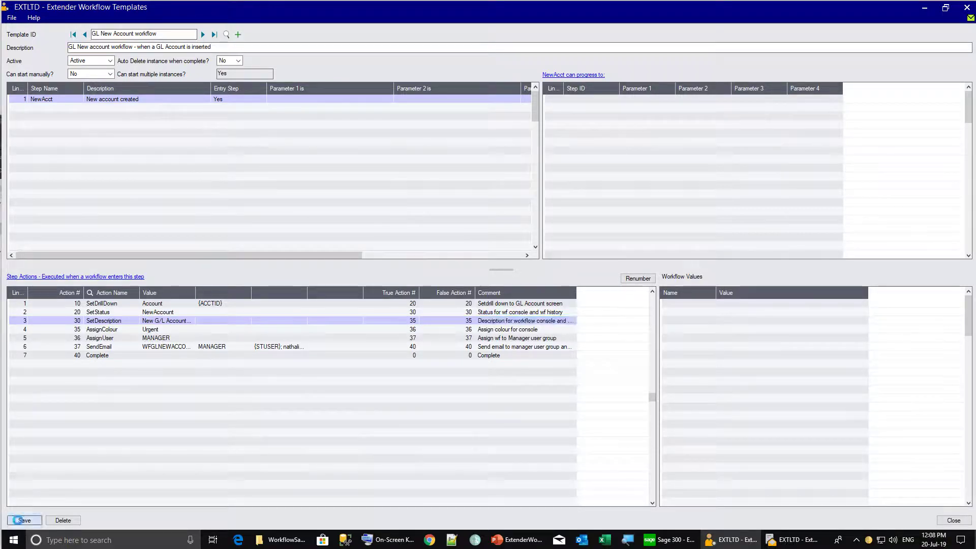
# Renumber the workflow actions 10–70 and save the template
pyautogui.click(637, 279)
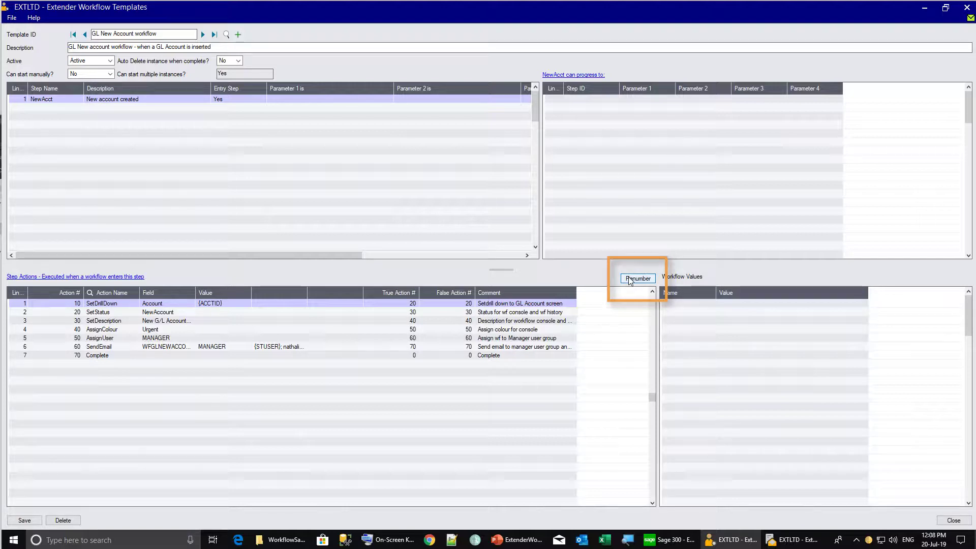
pyautogui.click(15, 519)
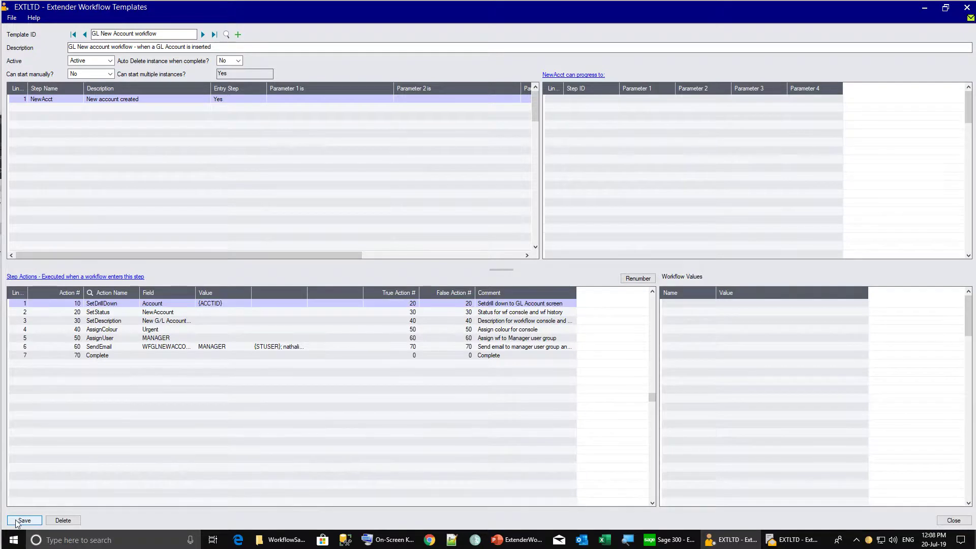
pyautogui.moveTo(665, 539)
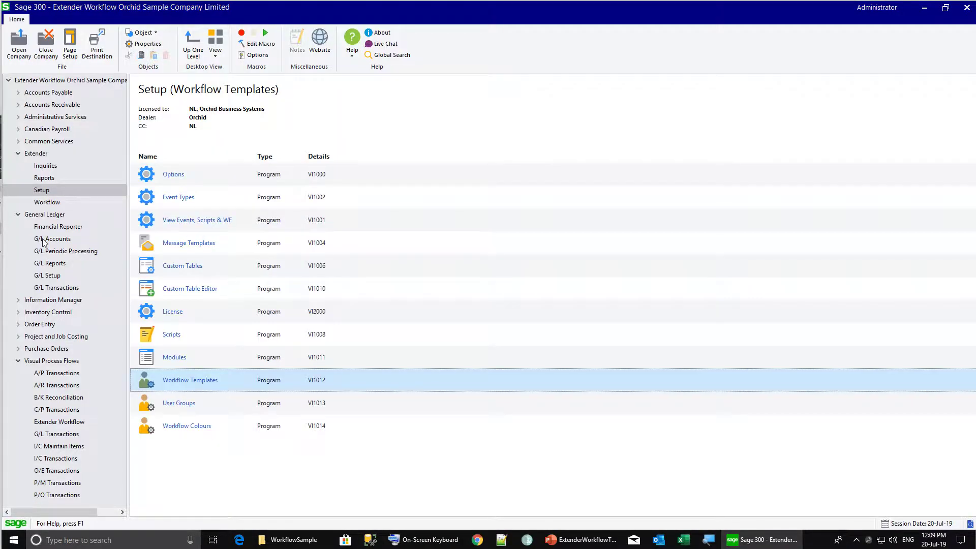
# Create G/L account 1002 'Petty cash - Vancouver office' by copying account 1001
pyautogui.click(51, 239)
pyautogui.click(175, 197)
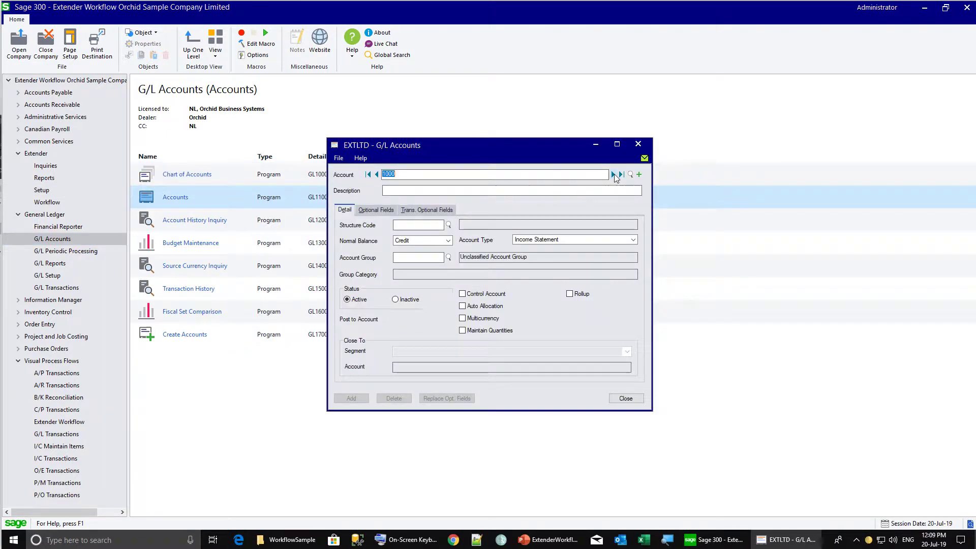
pyautogui.click(614, 175)
pyautogui.click(405, 176)
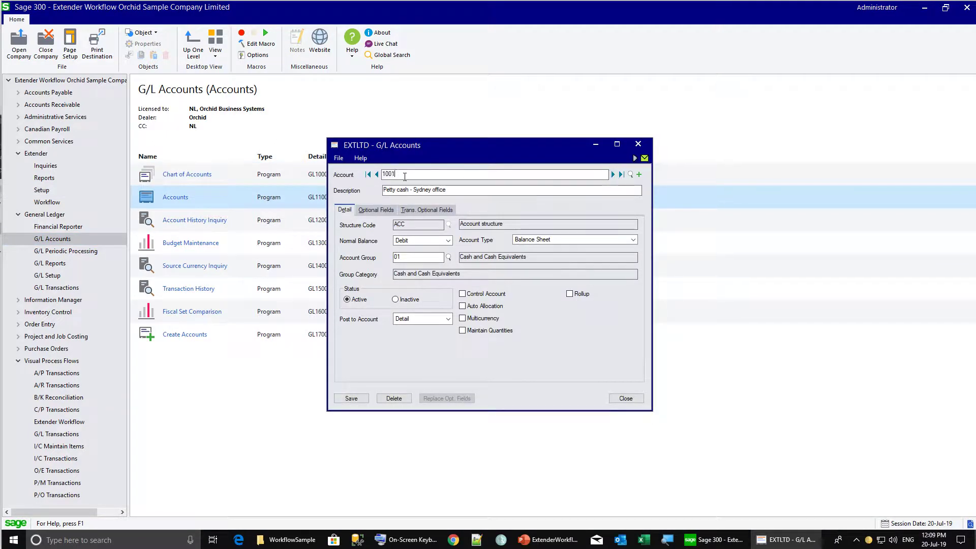
pyautogui.press('BackSpace')
pyautogui.write('2')
pyautogui.doubleClick(422, 189)
pyautogui.write('Vancouver')
pyautogui.click(352, 398)
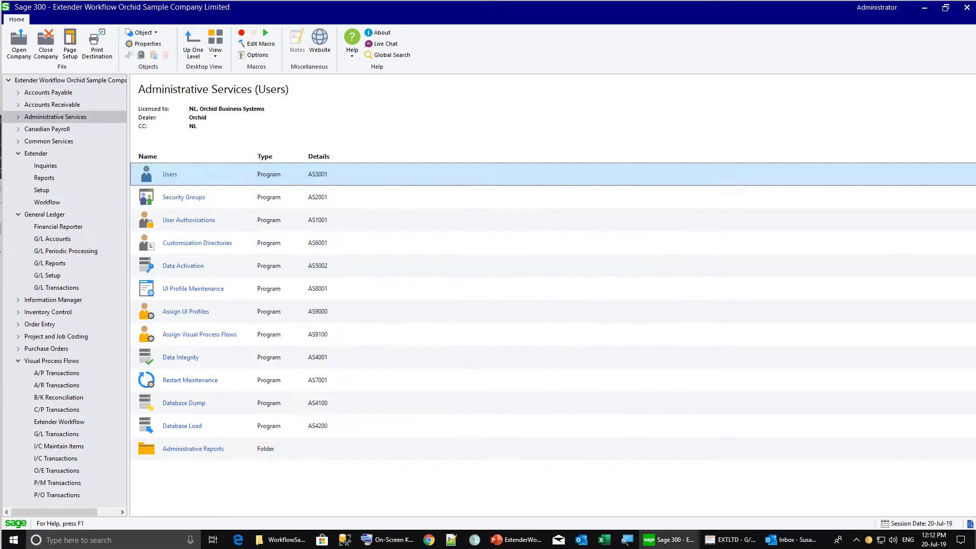
# Open the maximized Workflow Console and the template of the red account 1002 workflow
pyautogui.click(47, 203)
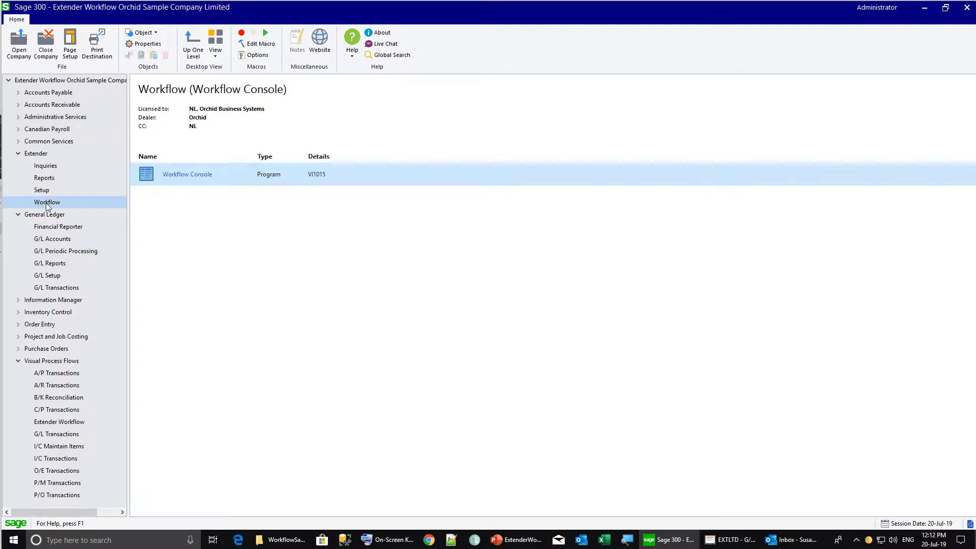
pyautogui.doubleClick(154, 172)
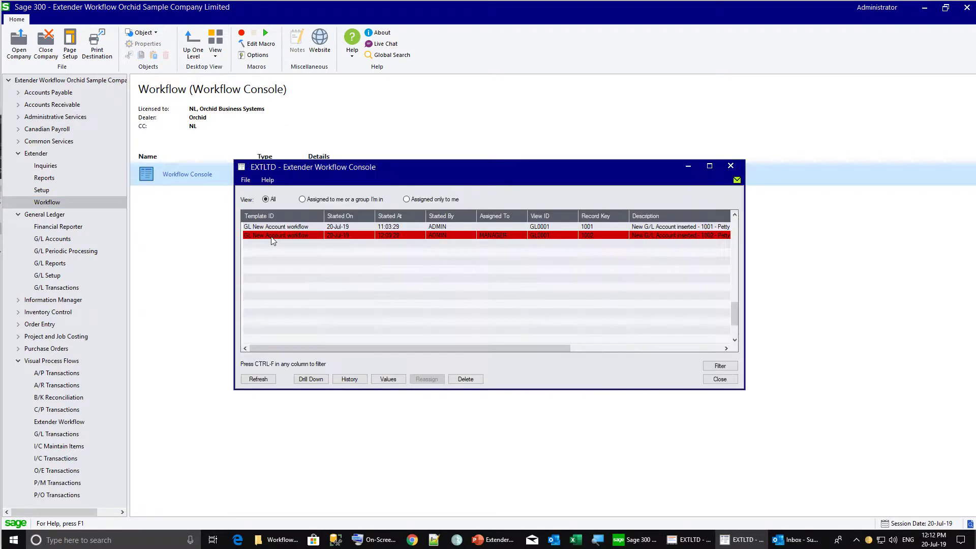
pyautogui.click(709, 166)
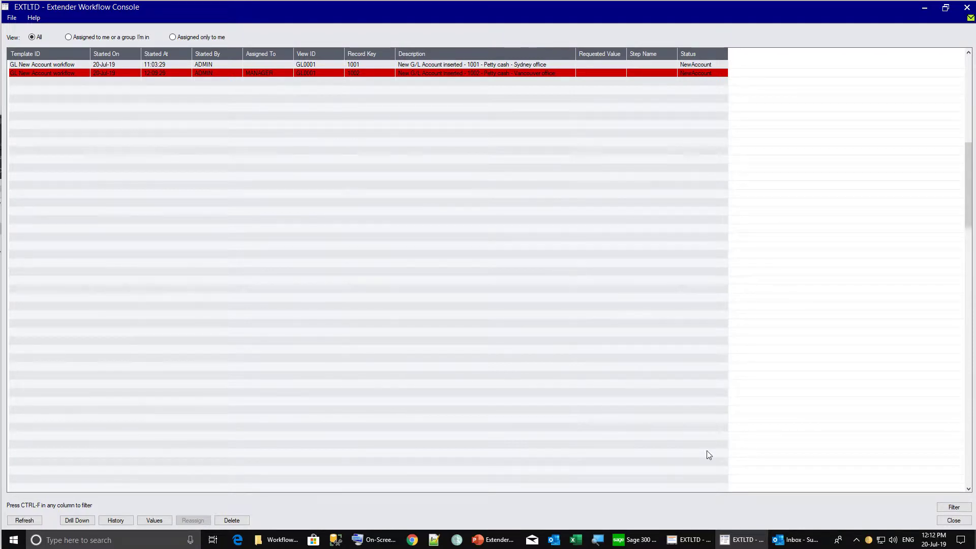
pyautogui.moveTo(794, 542)
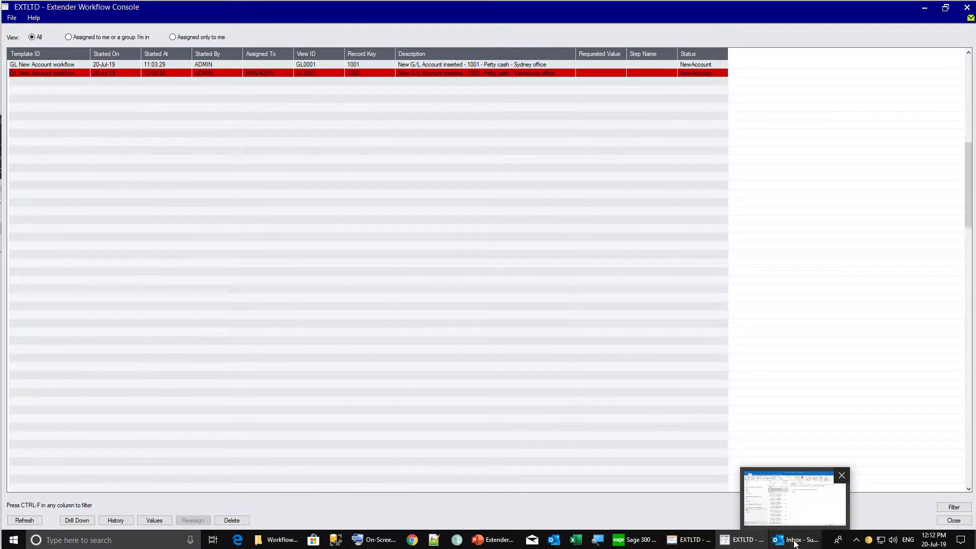
pyautogui.doubleClick(27, 74)
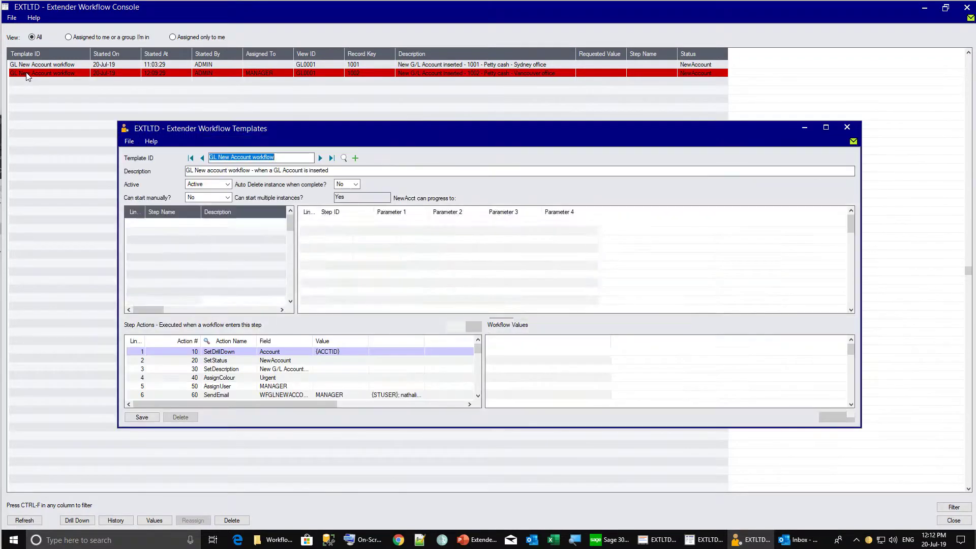
pyautogui.moveTo(296, 132); pyautogui.dragTo(205, 124)
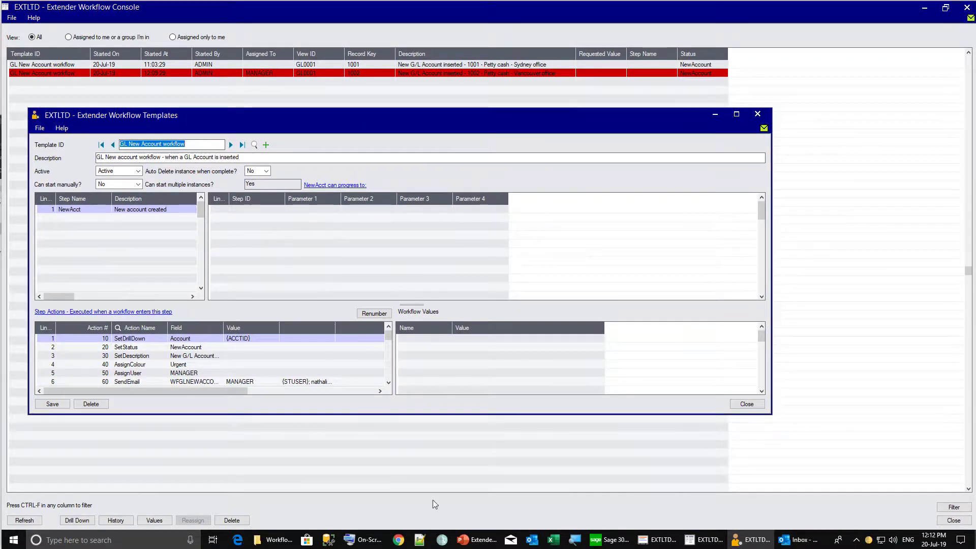
pyautogui.click(807, 544)
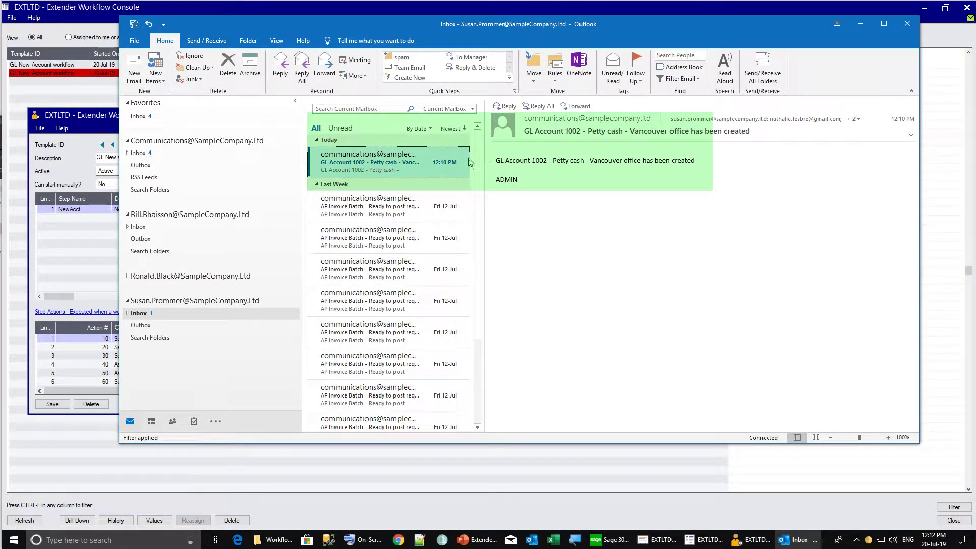
# Arrange Outlook to read the 'GL Account 1002 - Petty cash - Vancouver office has been created' e-mail
pyautogui.moveTo(390, 27); pyautogui.dragTo(440, 26)
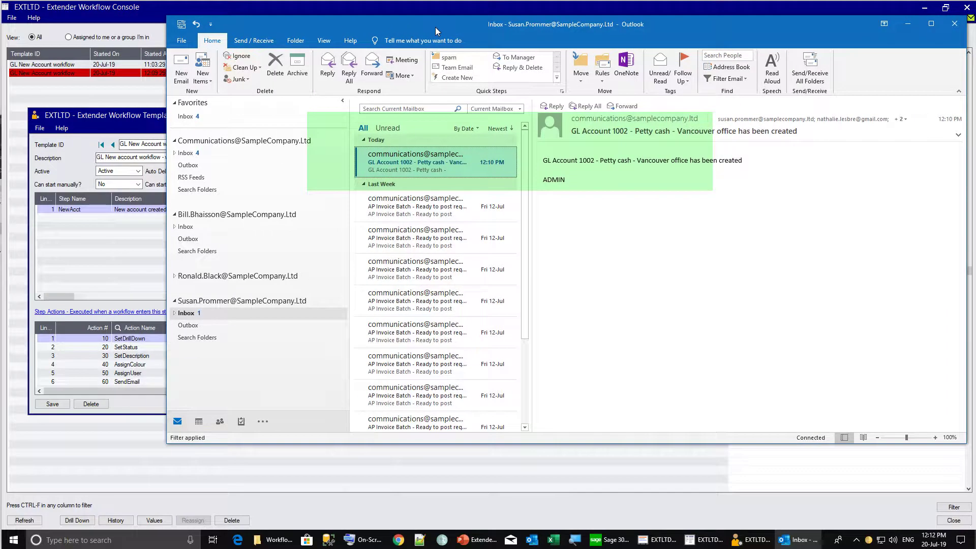
pyautogui.moveTo(163, 446); pyautogui.dragTo(290, 445)
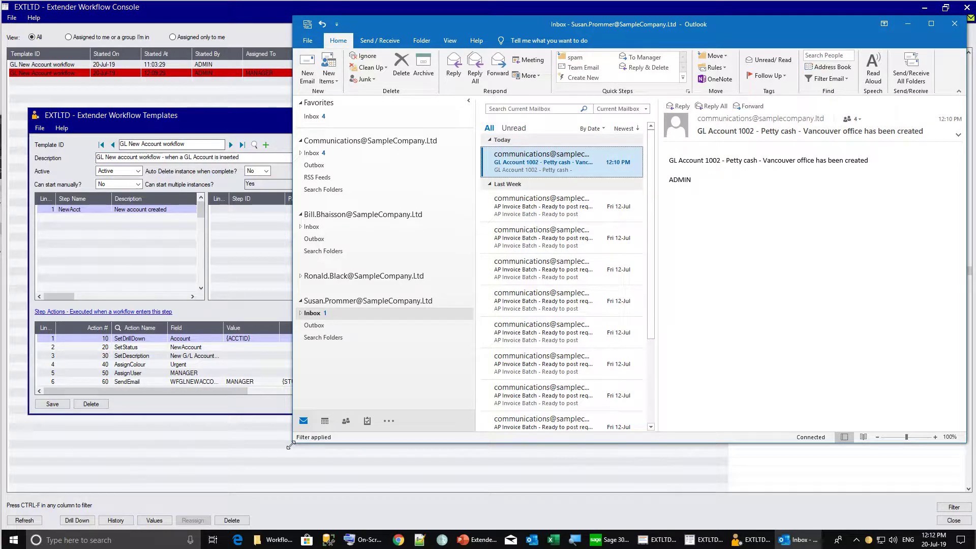
pyautogui.click(242, 435)
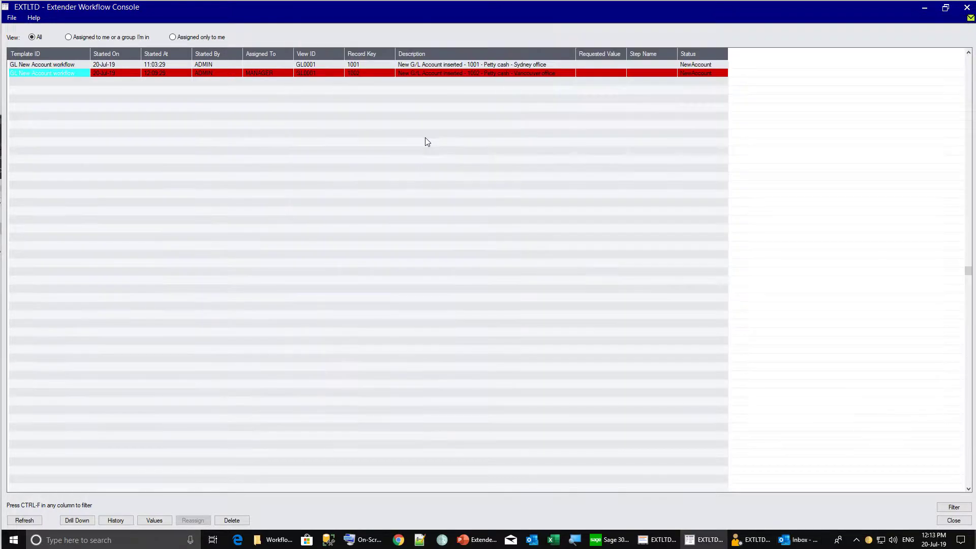
pyautogui.click(355, 64)
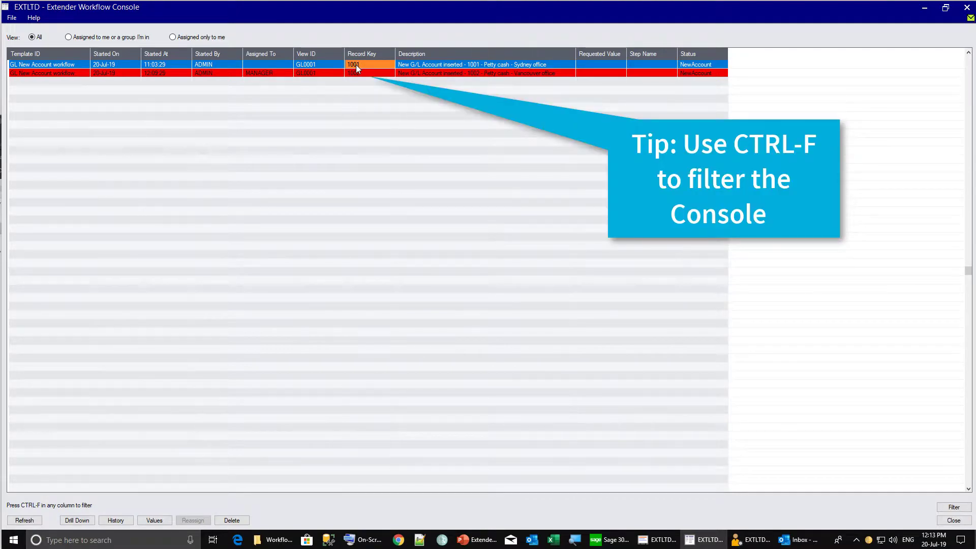
pyautogui.hotkey('ctrl', 'f')
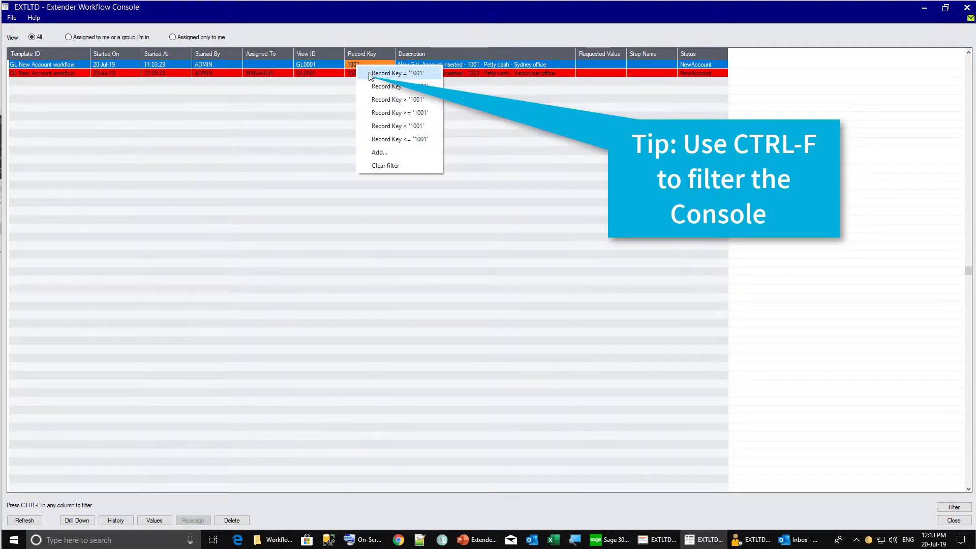
pyautogui.click(371, 74)
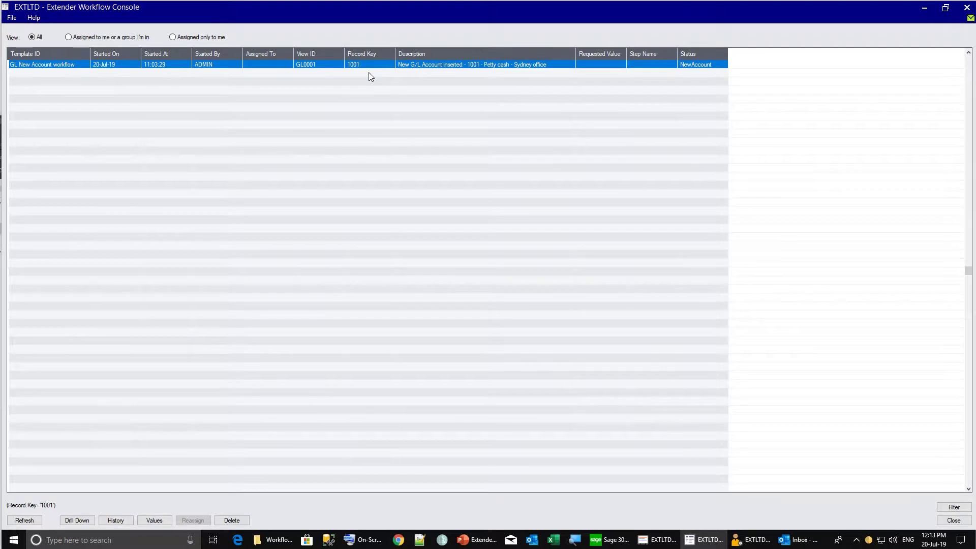
pyautogui.rightClick(370, 73)
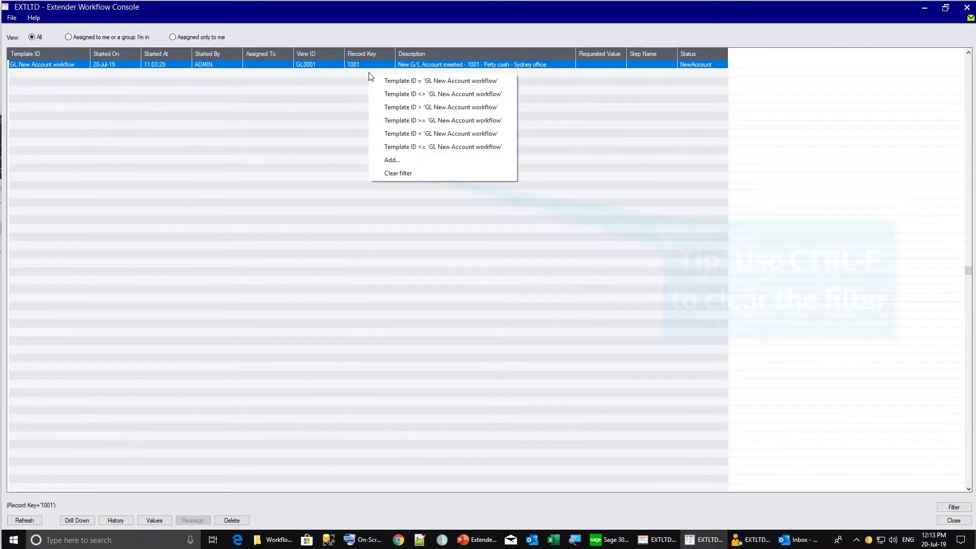
pyautogui.click(398, 174)
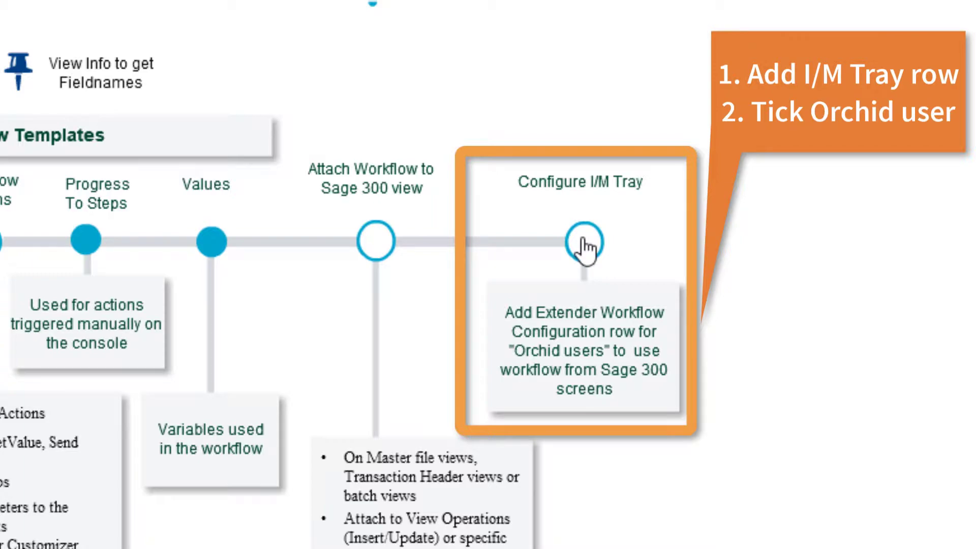
# Open I/M Options under I/M Setup in Information Manager
pyautogui.click(584, 242)
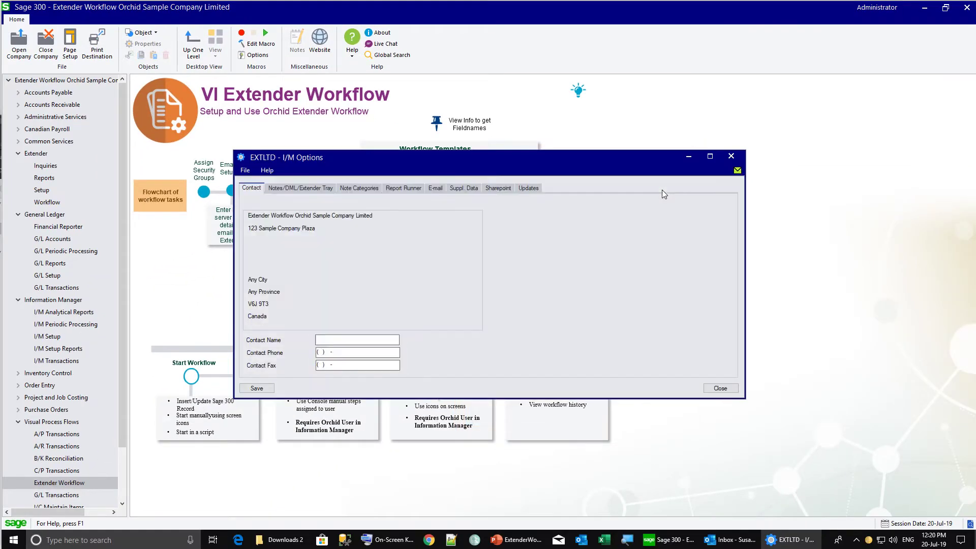
# Start a Notes/DML/Extender Tray row of type Extender Workflow, then show the G/L Accounts programs
pyautogui.click(315, 189)
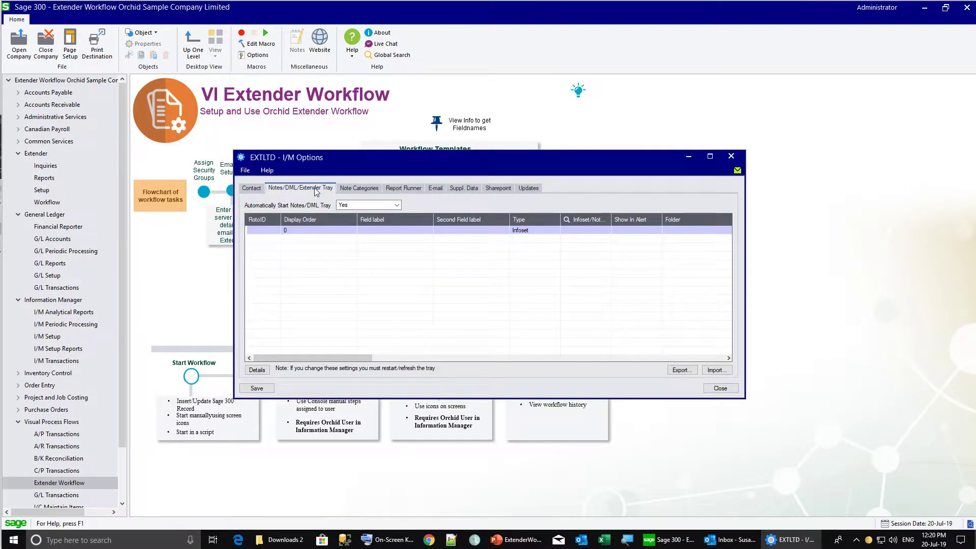
pyautogui.click(258, 370)
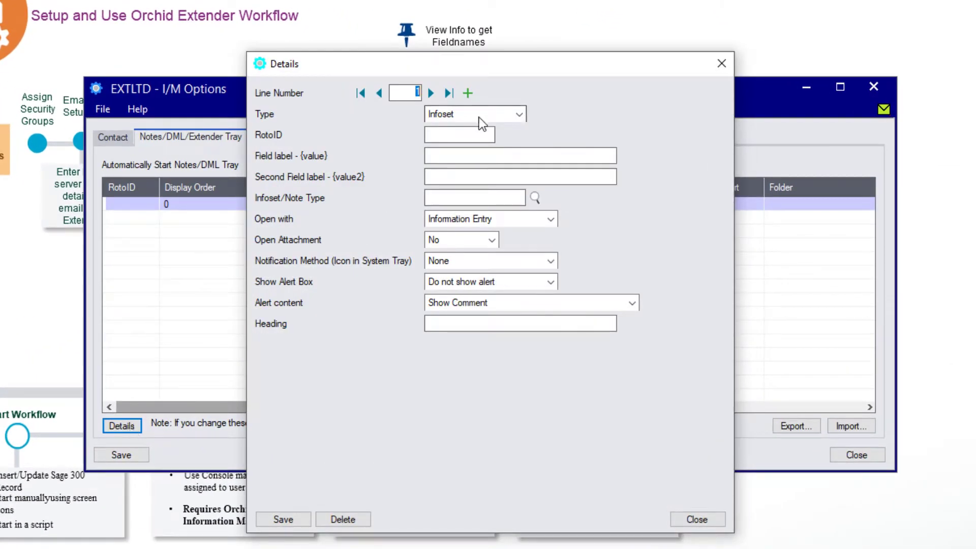
pyautogui.click(482, 115)
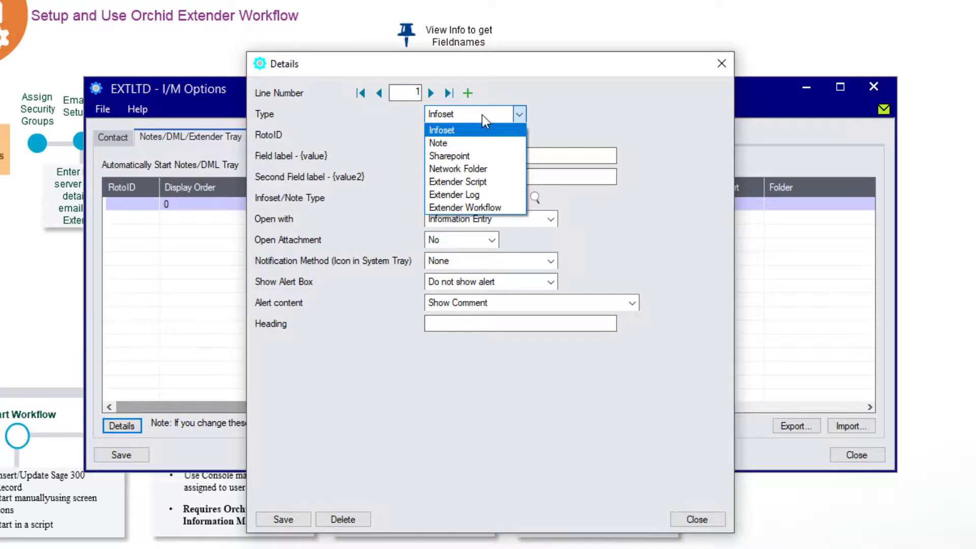
pyautogui.click(470, 211)
pyautogui.click(443, 134)
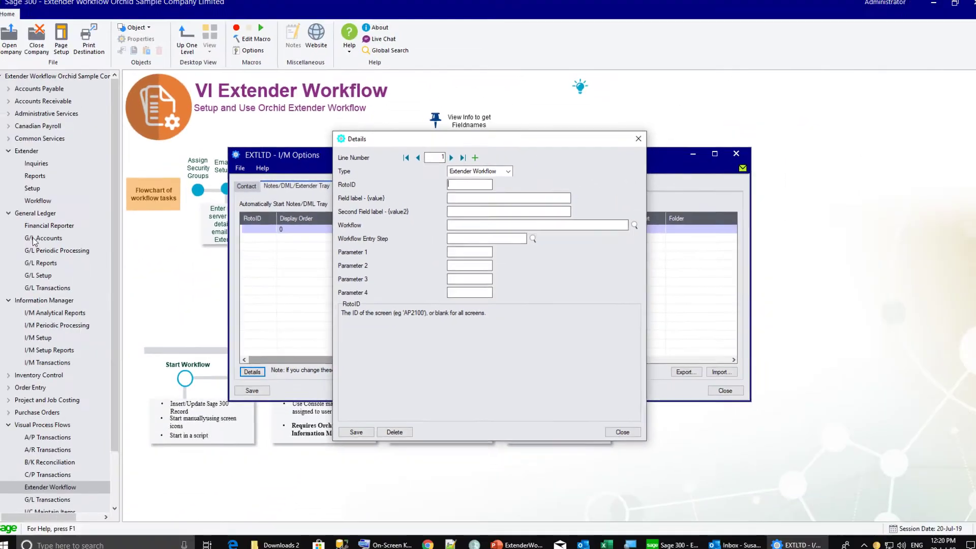
pyautogui.click(48, 238)
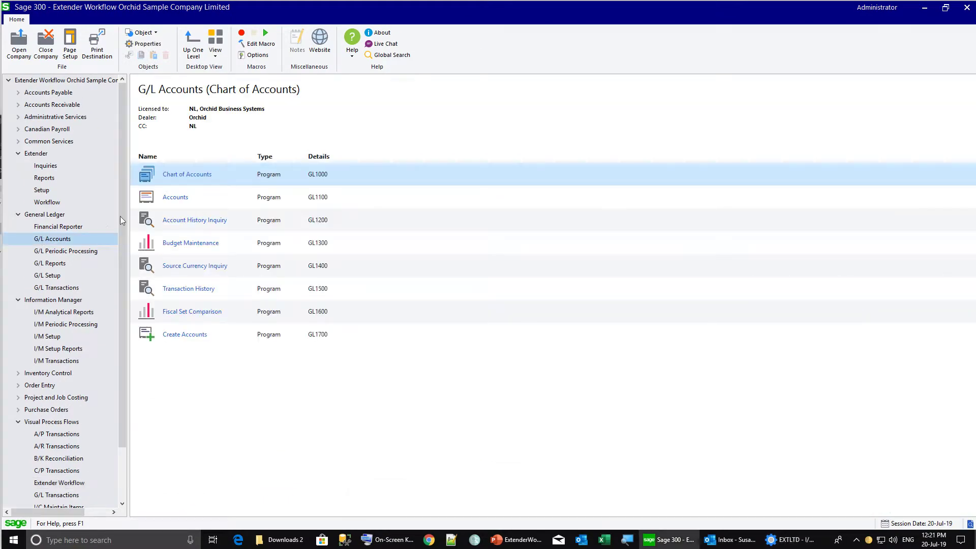
# Open the G/L Accounts screen and the Information Manager tray Options capturing GL1100, Account
pyautogui.doubleClick(146, 200)
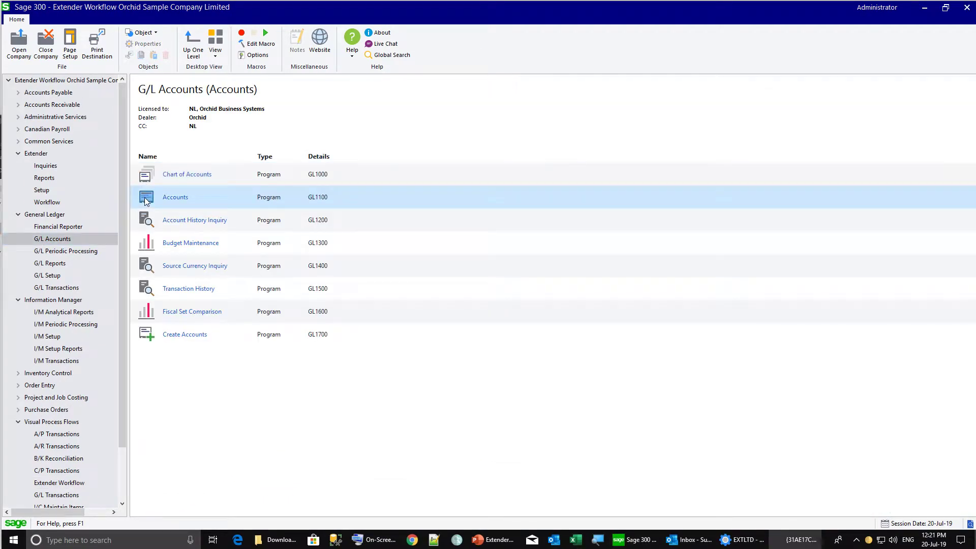
pyautogui.rightClick(868, 540)
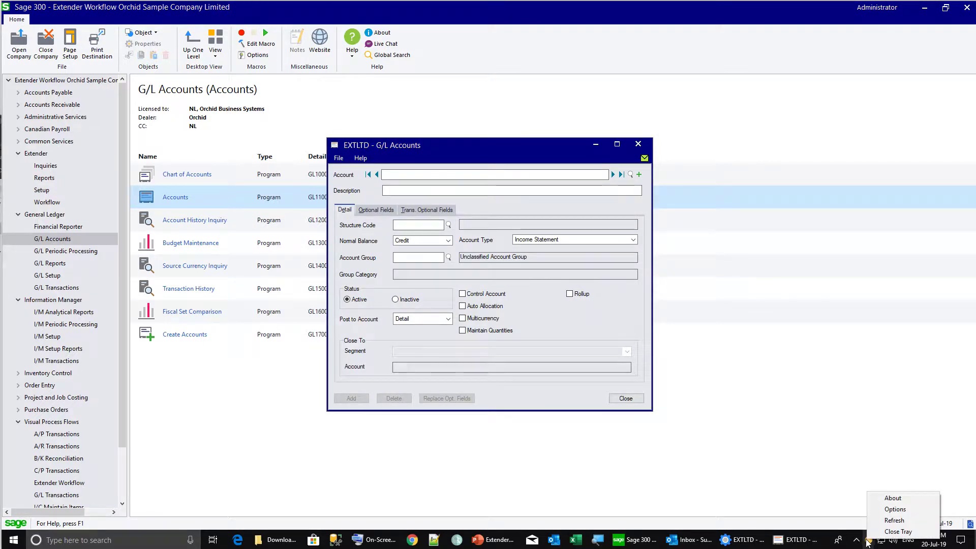
pyautogui.click(894, 509)
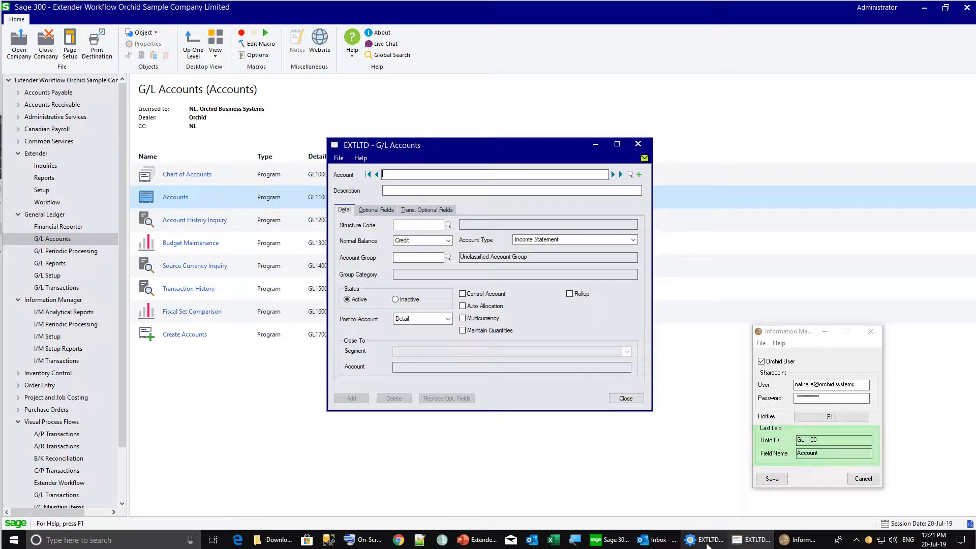
# Save a tray row with RotoID GL1100, field label ACCOUNT, and the GL New Account workflow
pyautogui.click(708, 541)
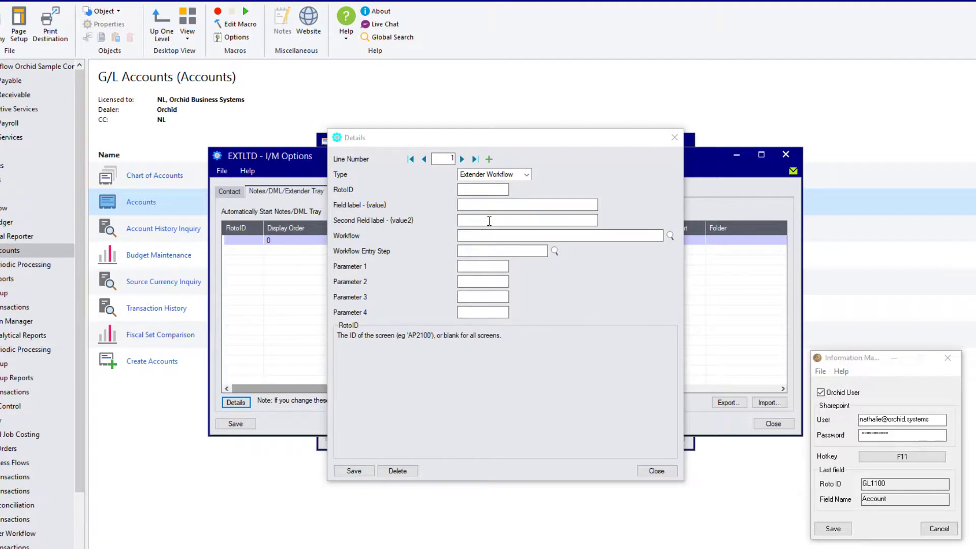
pyautogui.click(475, 191)
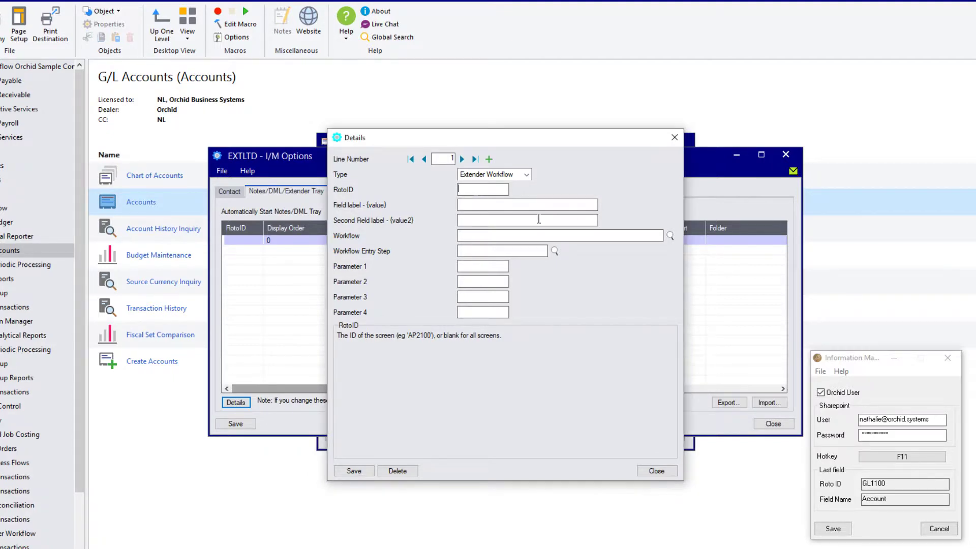
pyautogui.write('GL1100')
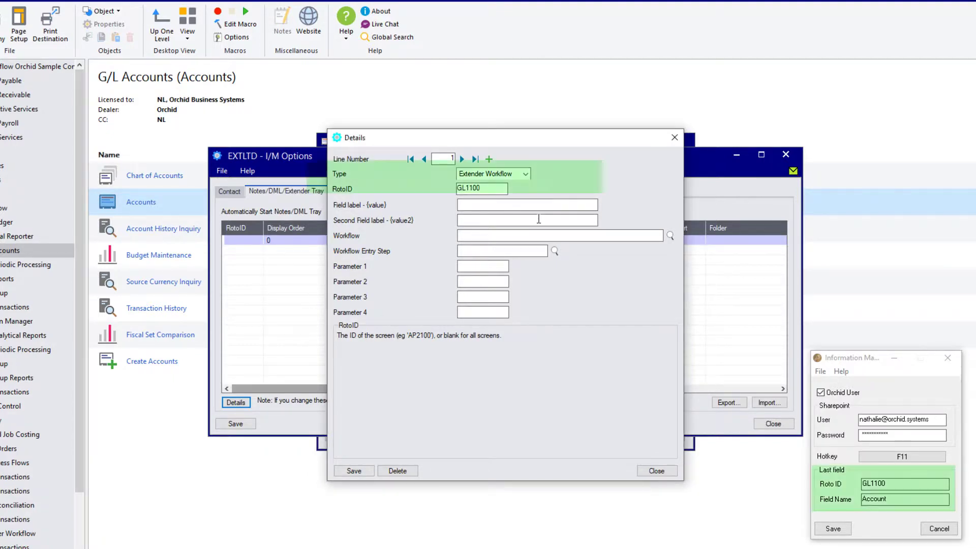
pyautogui.press('Tab')
pyautogui.write('ACCOUNT')
pyautogui.press('Tab')
pyautogui.press('Tab')
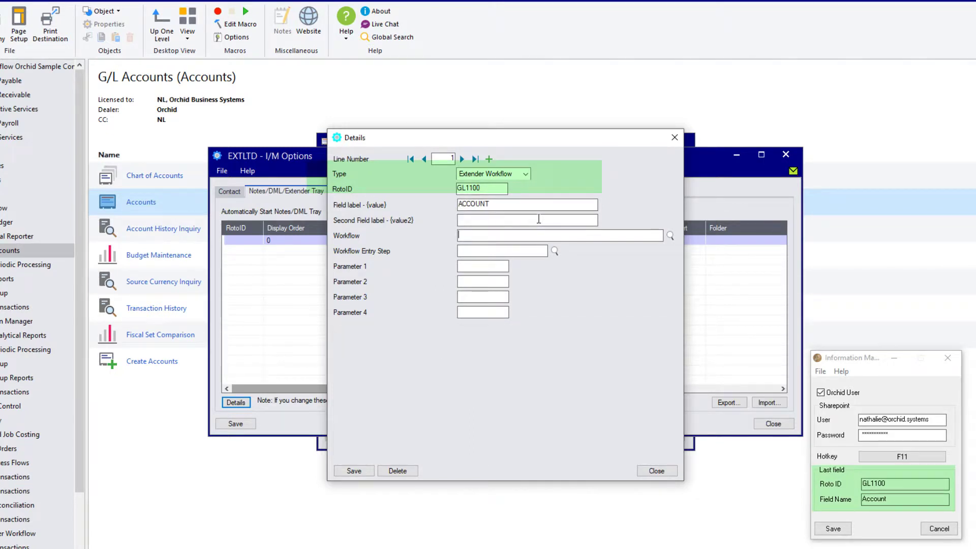
pyautogui.click(670, 236)
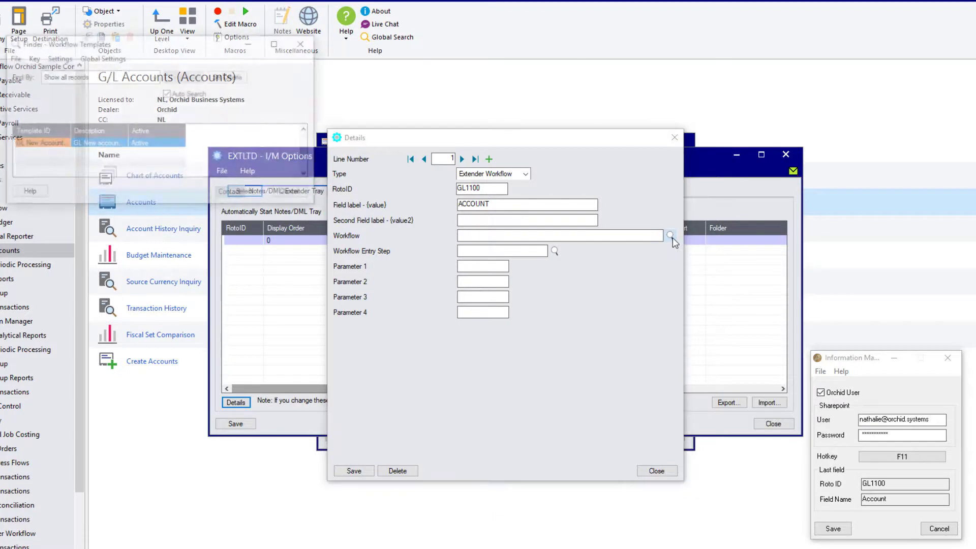
pyautogui.doubleClick(50, 146)
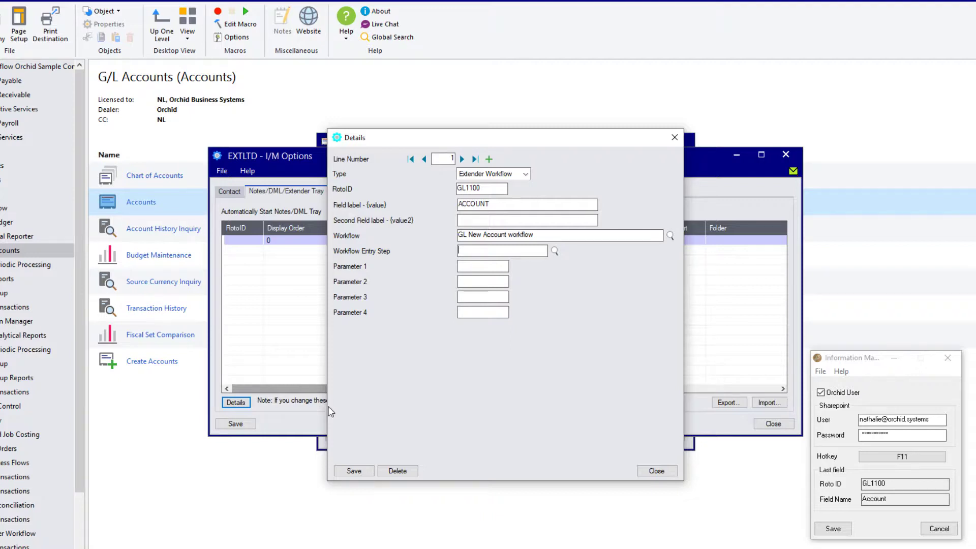
pyautogui.click(354, 471)
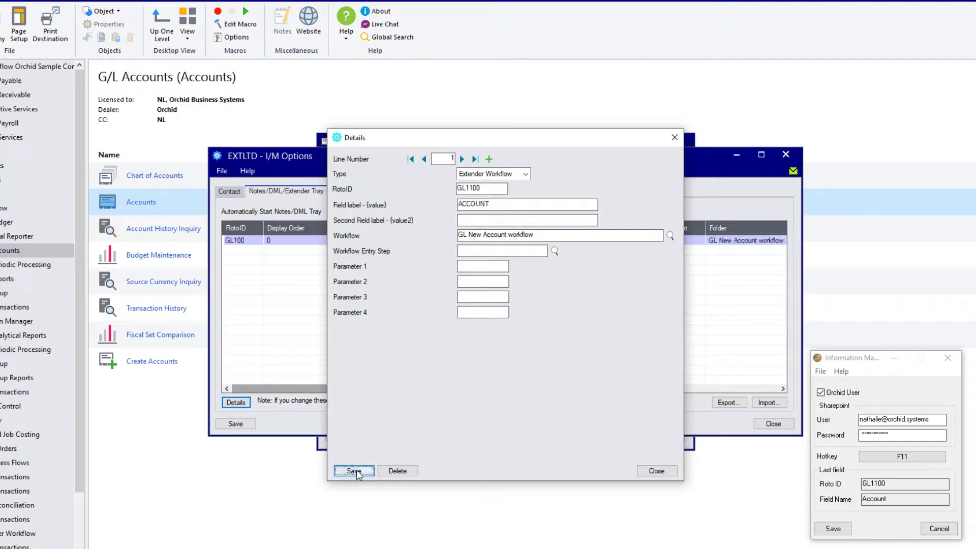
# Close the tray row details and G/L Accounts screen, then refresh the Information Manager tray
pyautogui.click(656, 470)
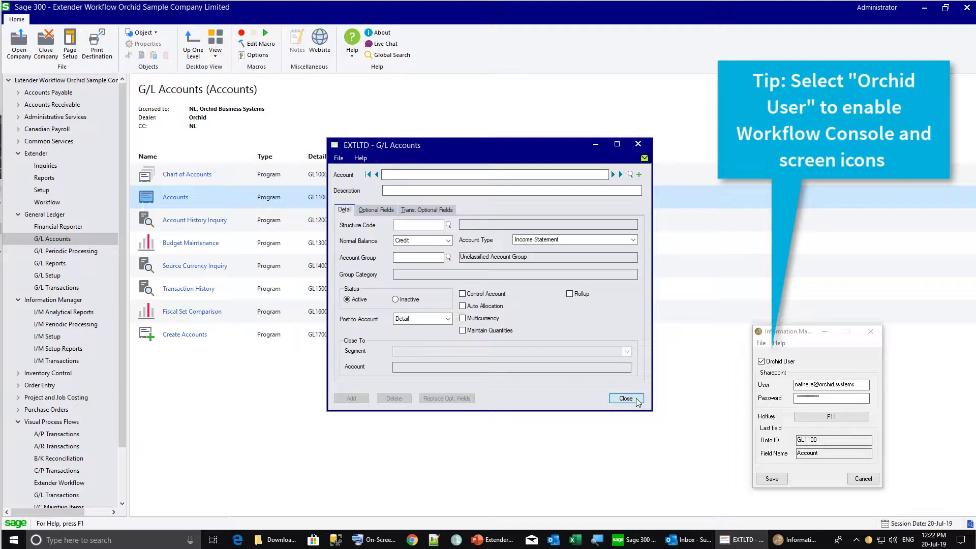
pyautogui.click(636, 399)
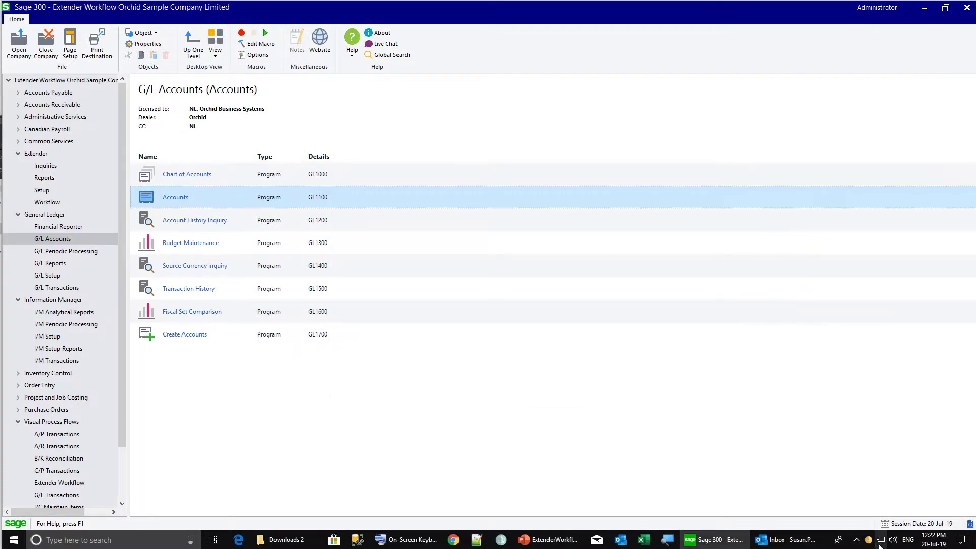
pyautogui.rightClick(880, 542)
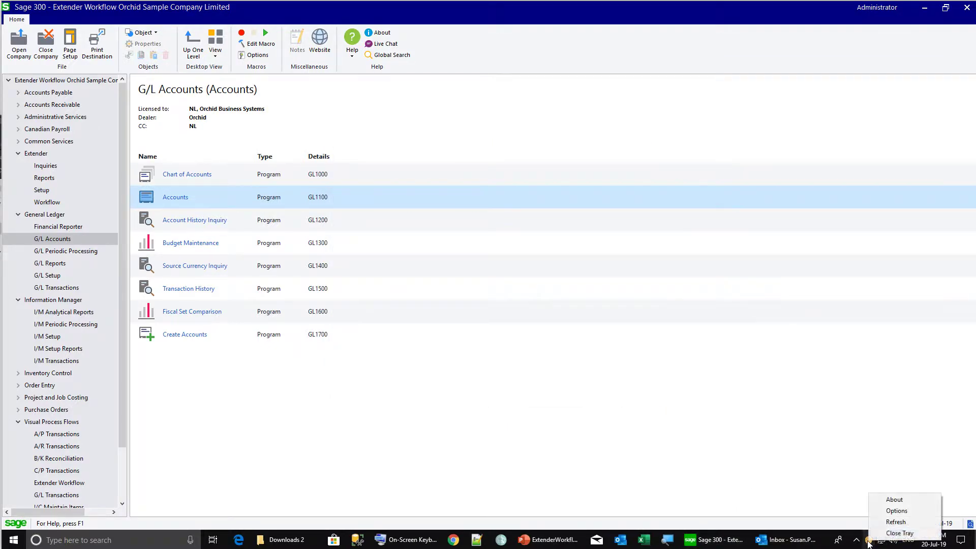
pyautogui.click(895, 522)
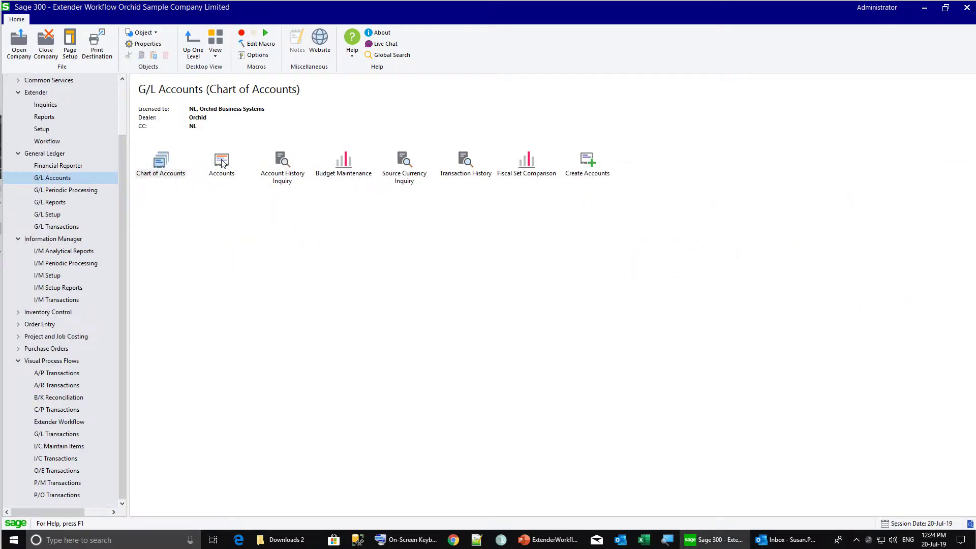
# Load account 1001 Petty cash - Sydney office and view its workflow history
pyautogui.doubleClick(221, 162)
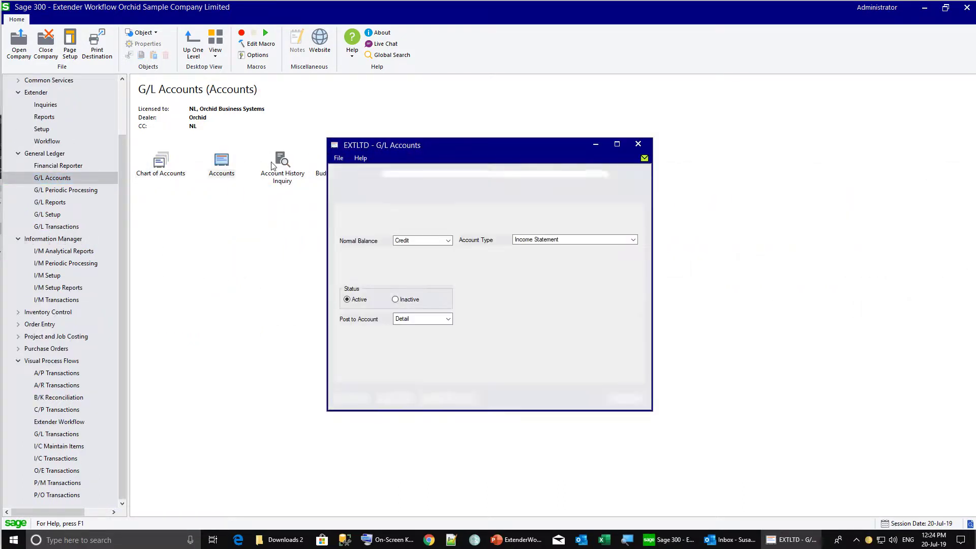
pyautogui.click(612, 175)
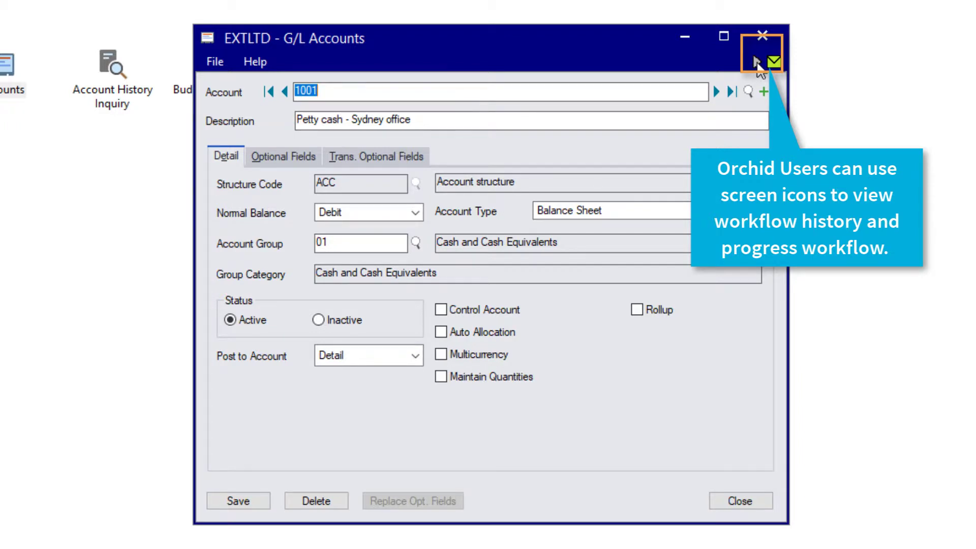
pyautogui.moveTo(757, 64)
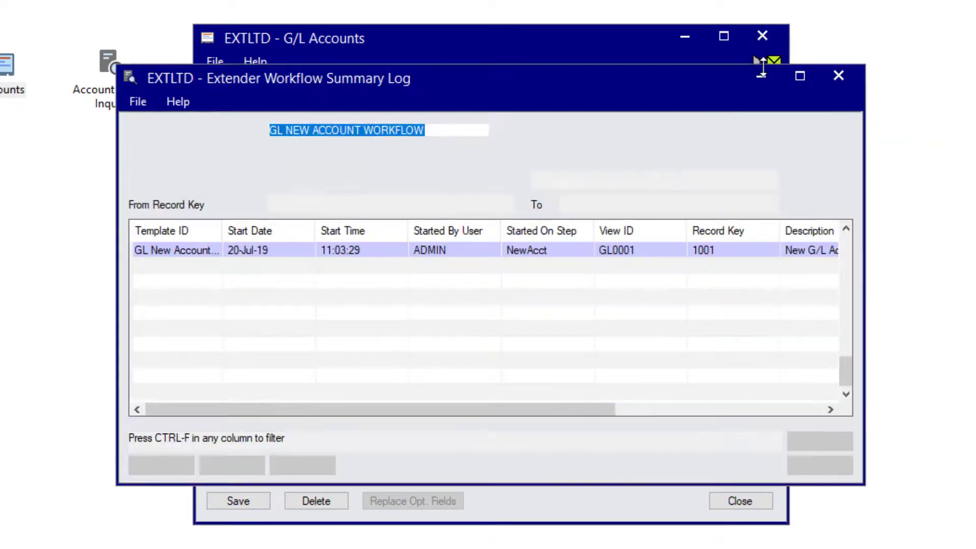
pyautogui.click(758, 63)
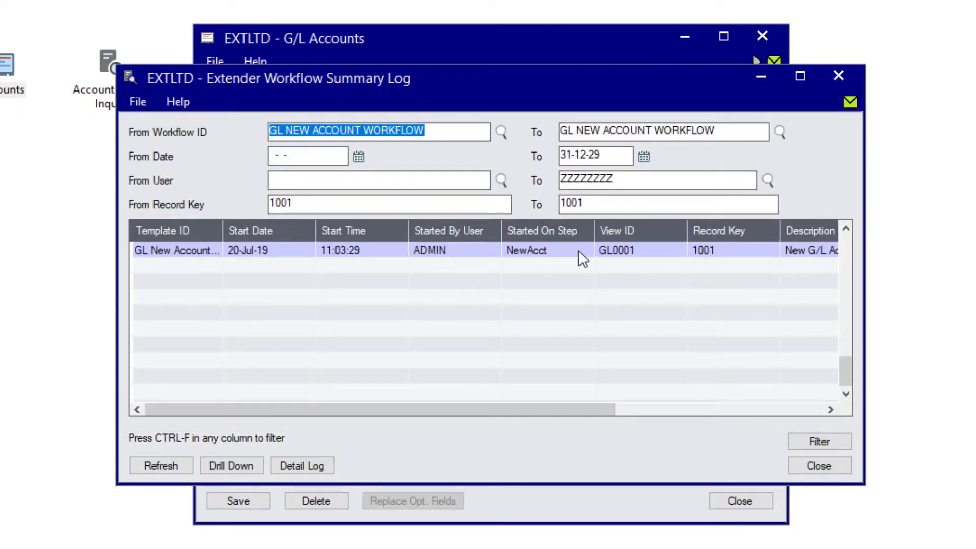
# Open the detailed log for account 1001's workflow run and select the AssignColour action line
pyautogui.click(539, 251)
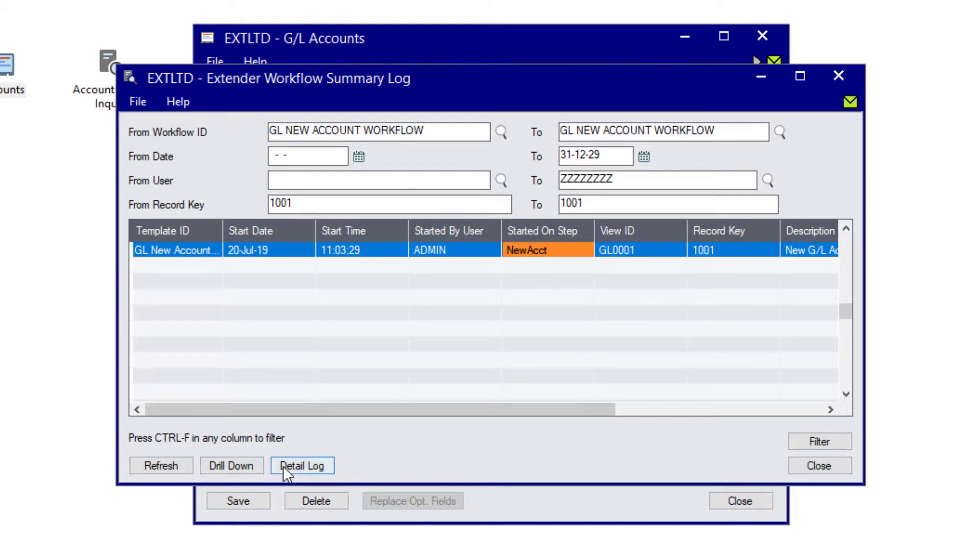
pyautogui.doubleClick(397, 251)
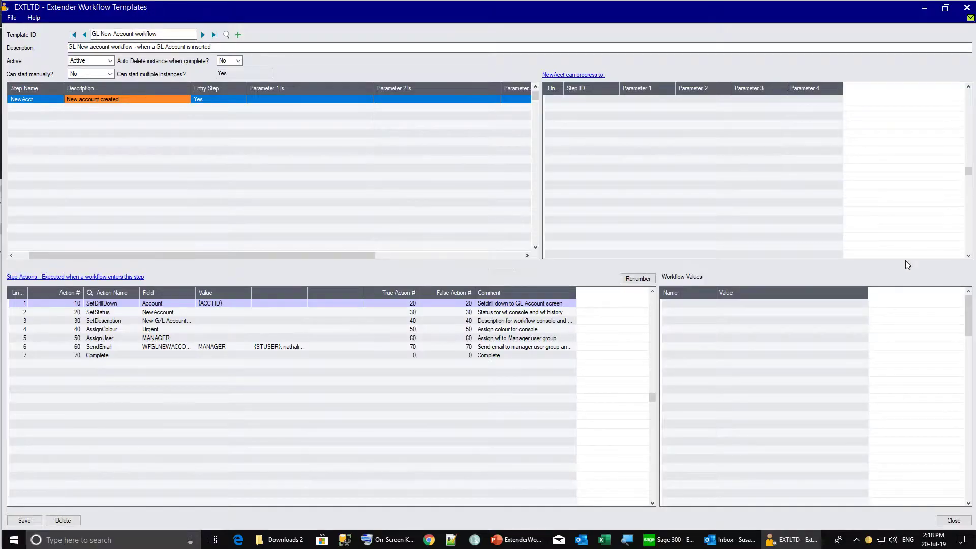
pyautogui.click(111, 329)
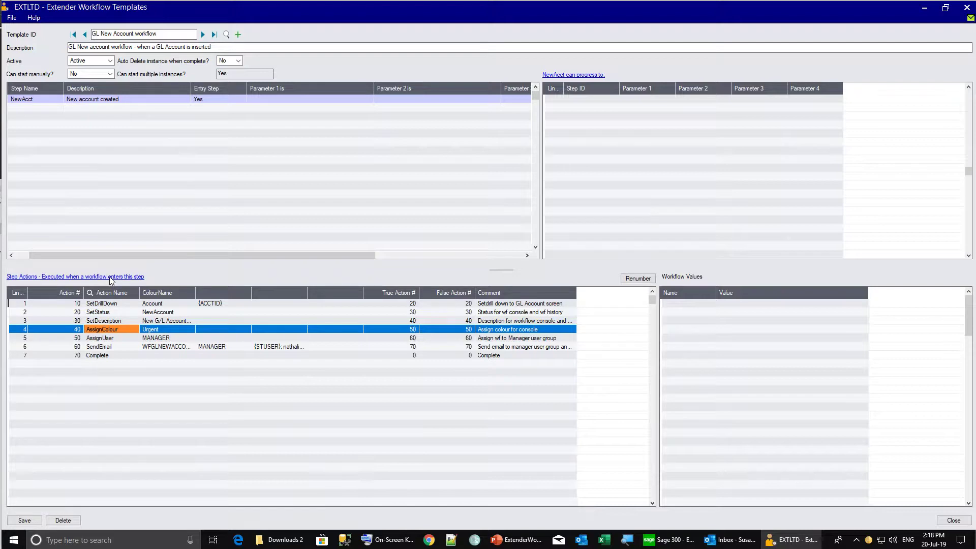
# Insert a new action 35 at line 4 using the Workflow.Evaluate script
pyautogui.click(110, 277)
pyautogui.click(453, 194)
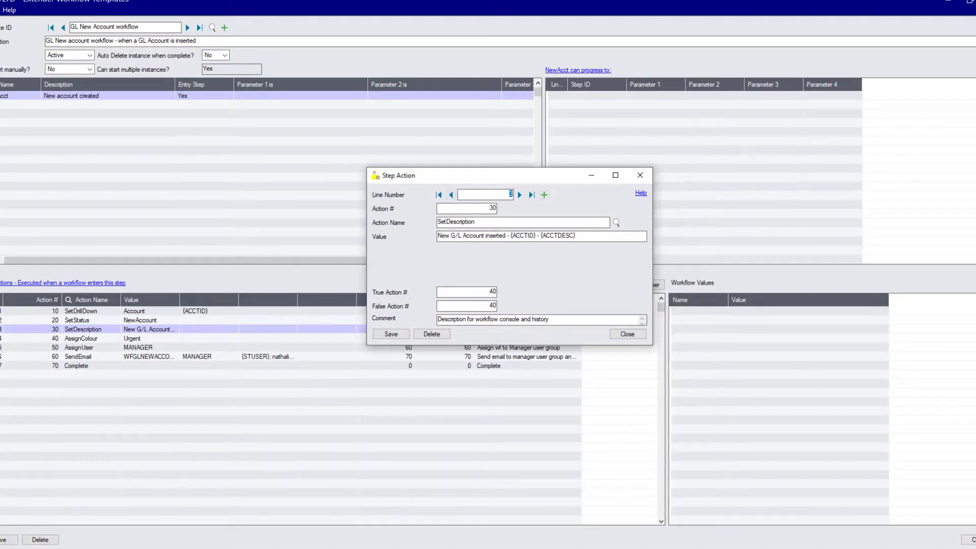
pyautogui.click(544, 195)
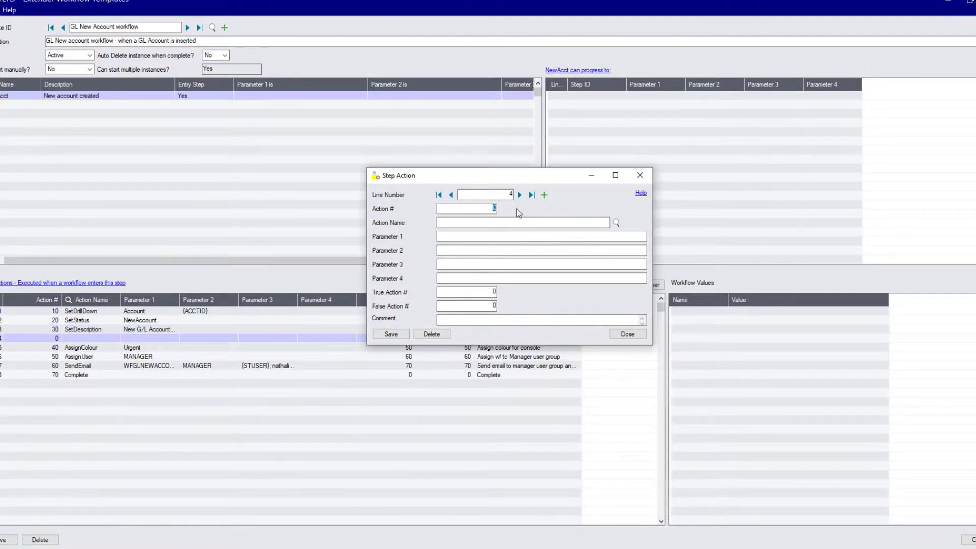
pyautogui.press('Tab')
pyautogui.click(615, 222)
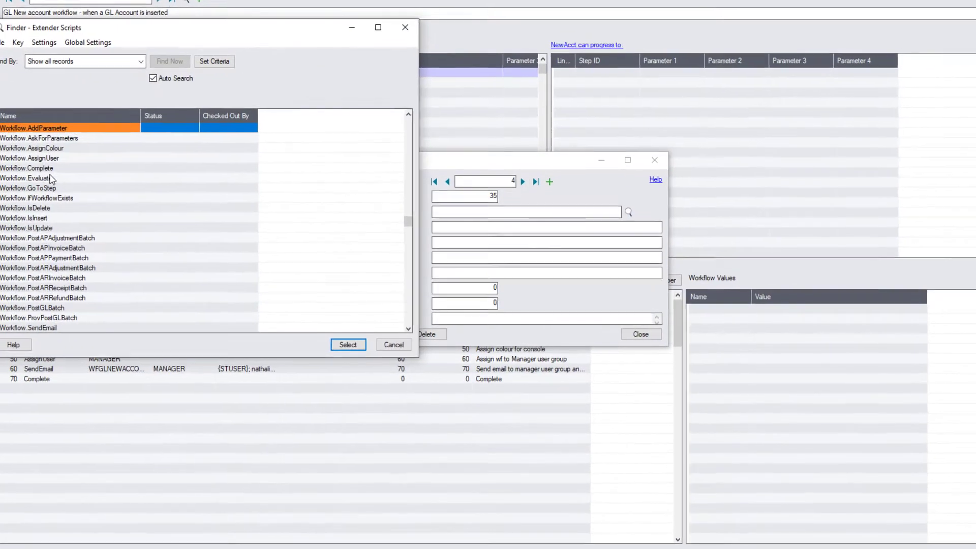
pyautogui.doubleClick(44, 178)
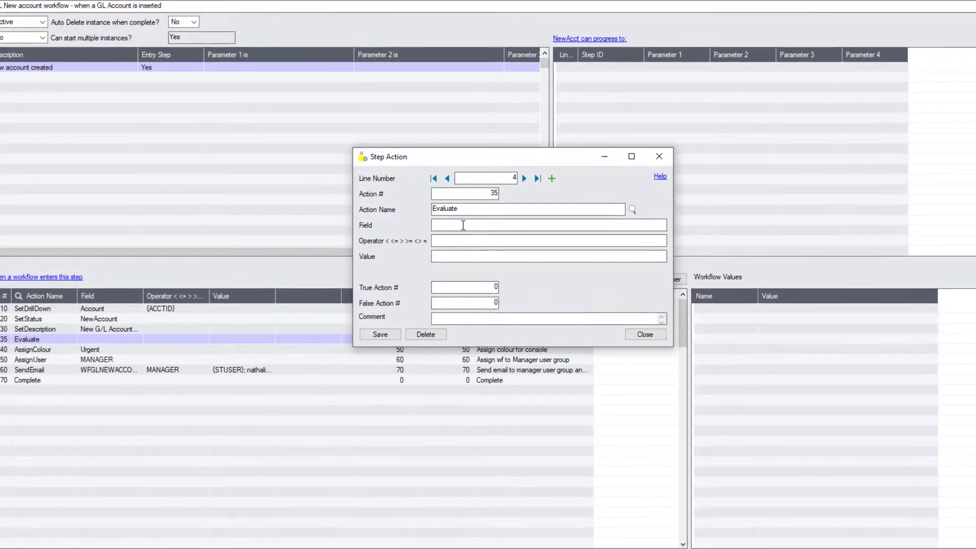
# Make action 35 test {ACCTTYPE} = B, going to 40 if true and 70 if false, and save
pyautogui.click(463, 226)
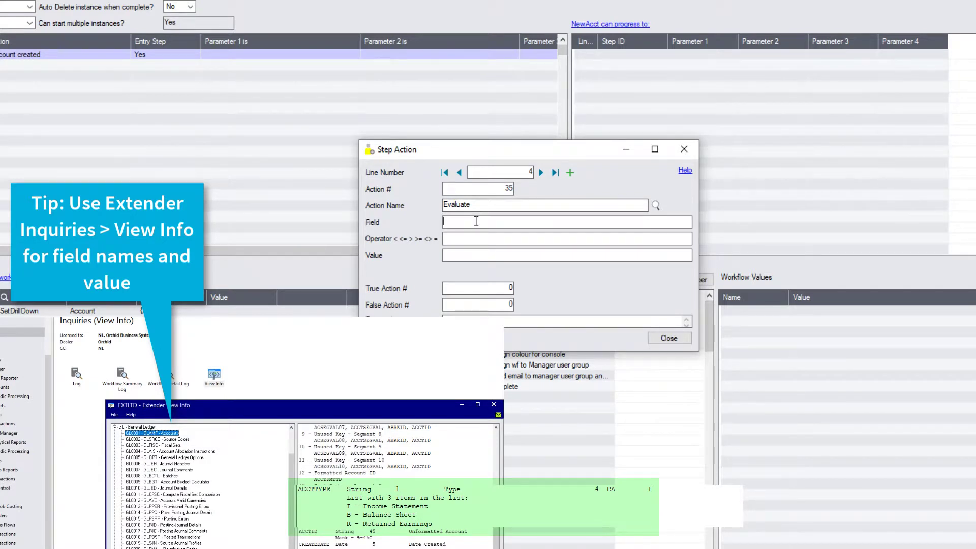
pyautogui.write('{ACCTTYPE}')
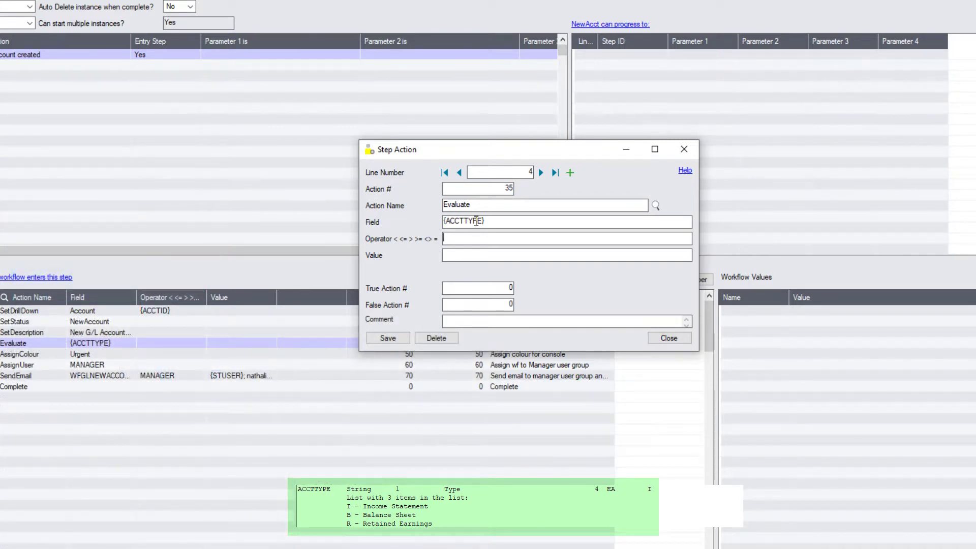
pyautogui.write('=')
pyautogui.press('Tab')
pyautogui.write('B')
pyautogui.click(503, 288)
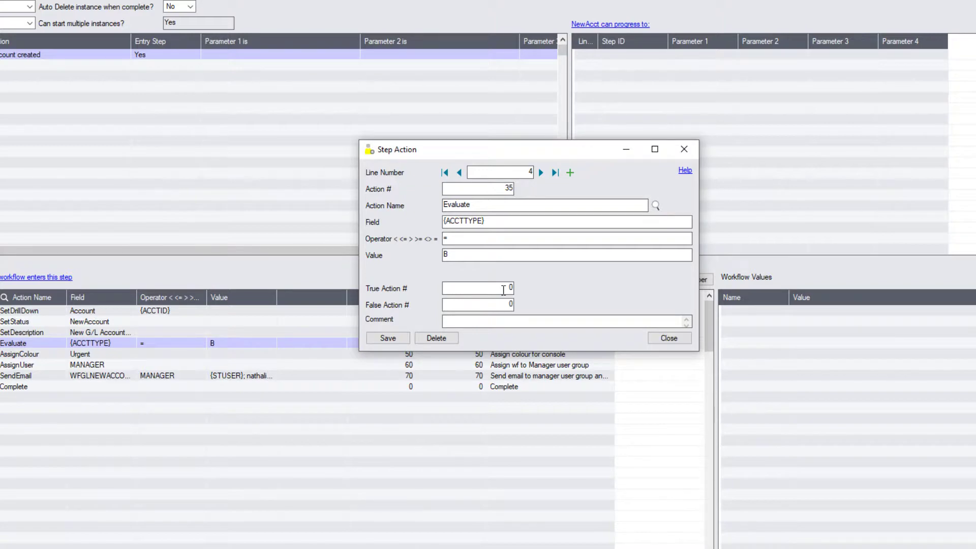
pyautogui.write('4')
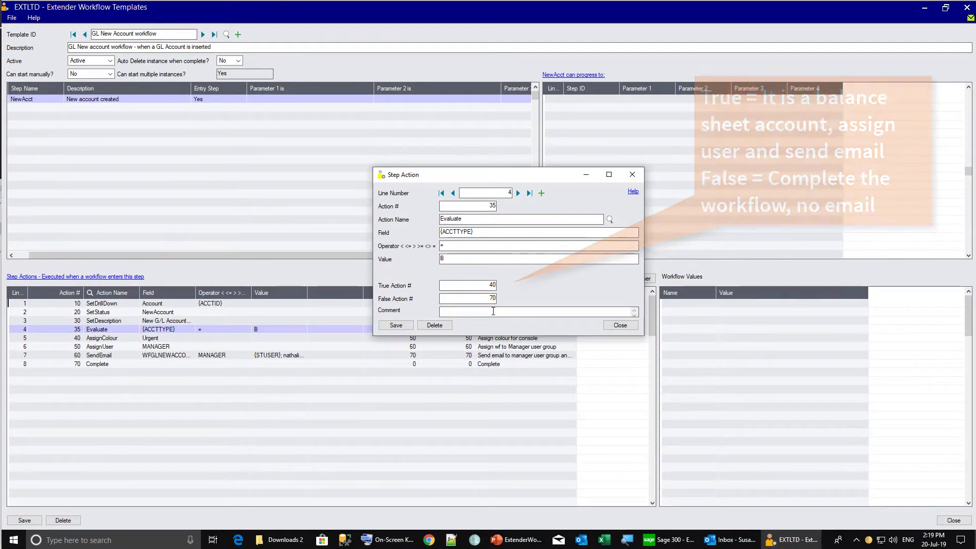
pyautogui.click(619, 325)
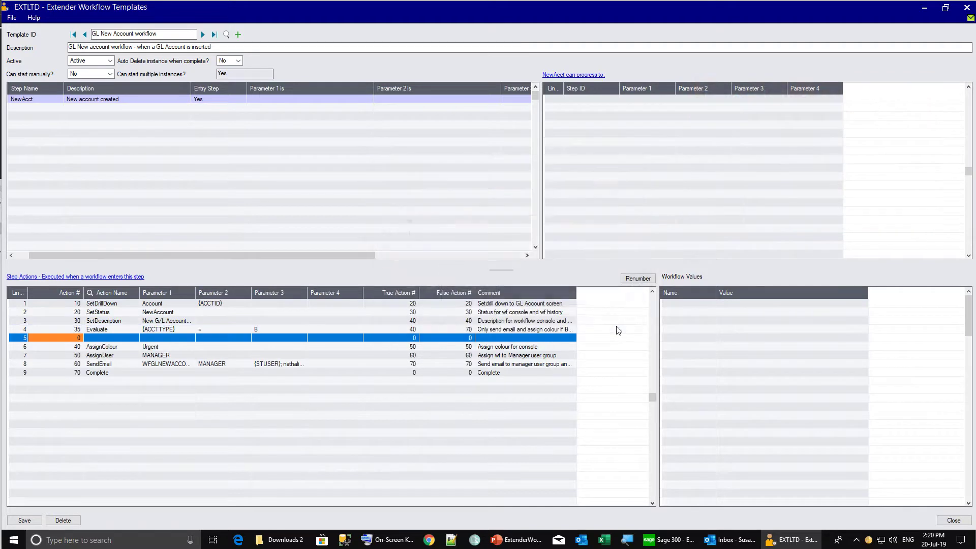
# Set SetDescription's true and false action numbers to 35 and save the template
pyautogui.click(392, 320)
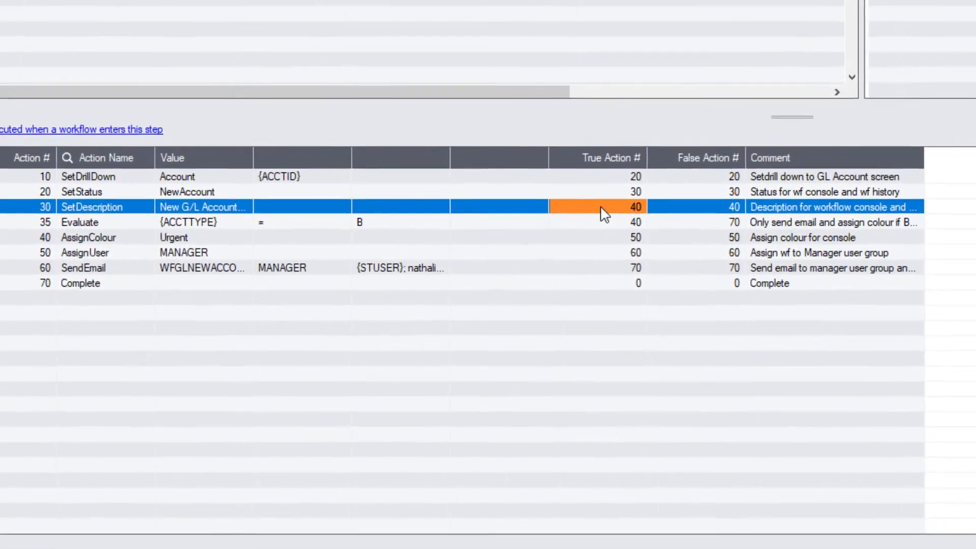
pyautogui.write('35')
pyautogui.click(733, 199)
pyautogui.write('35')
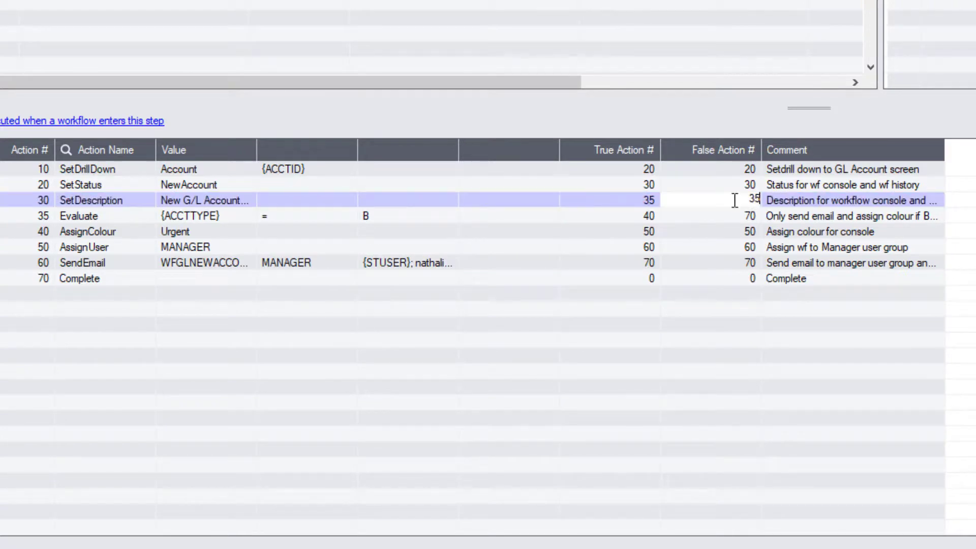
pyautogui.click(627, 216)
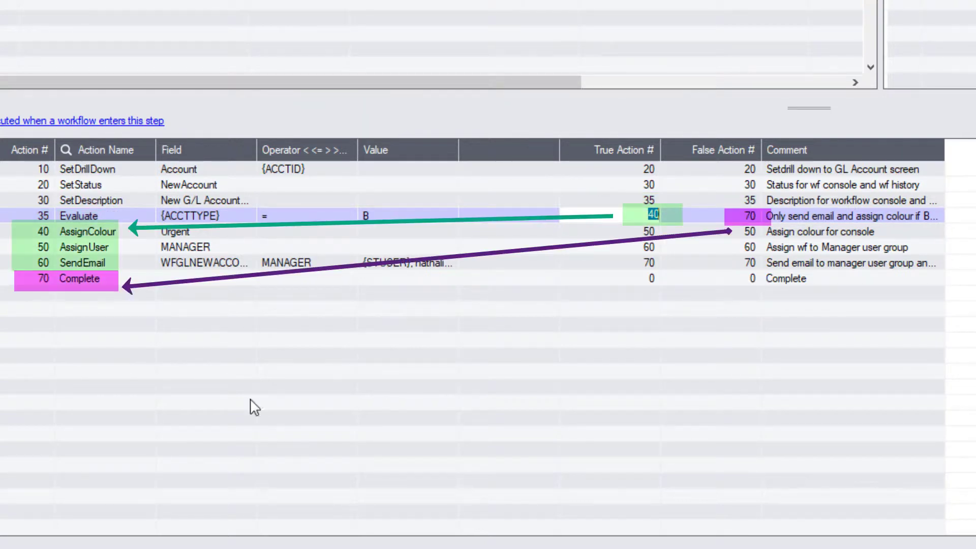
pyautogui.hotkey('ctrl', 's')
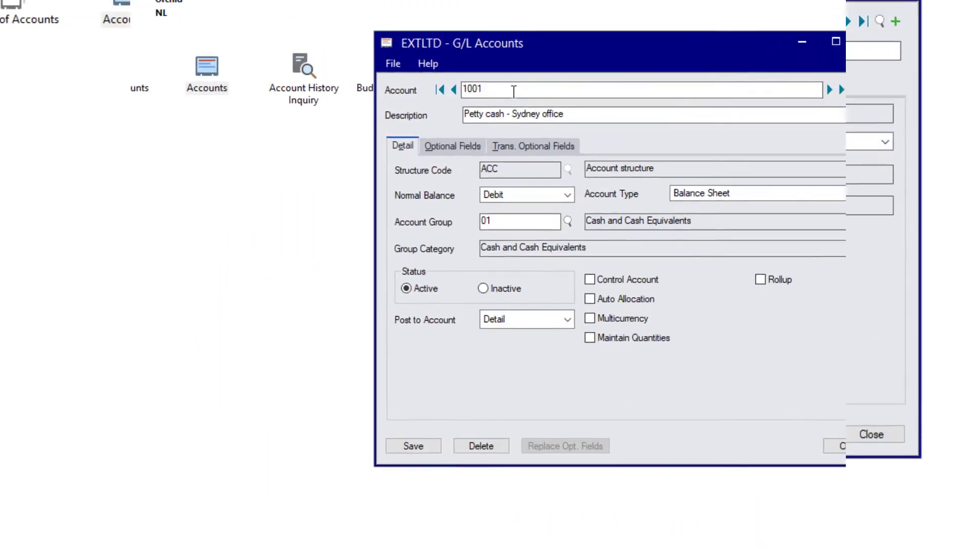
# Add balance-sheet account 1003 Petty cash - NY office, based on account 1001
pyautogui.press('BackSpace')
pyautogui.write('3')
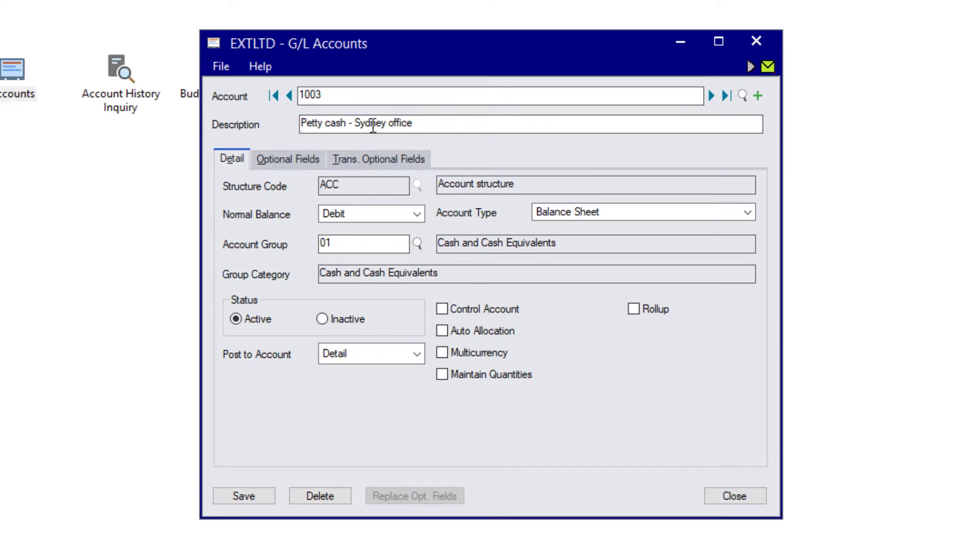
pyautogui.doubleClick(360, 126)
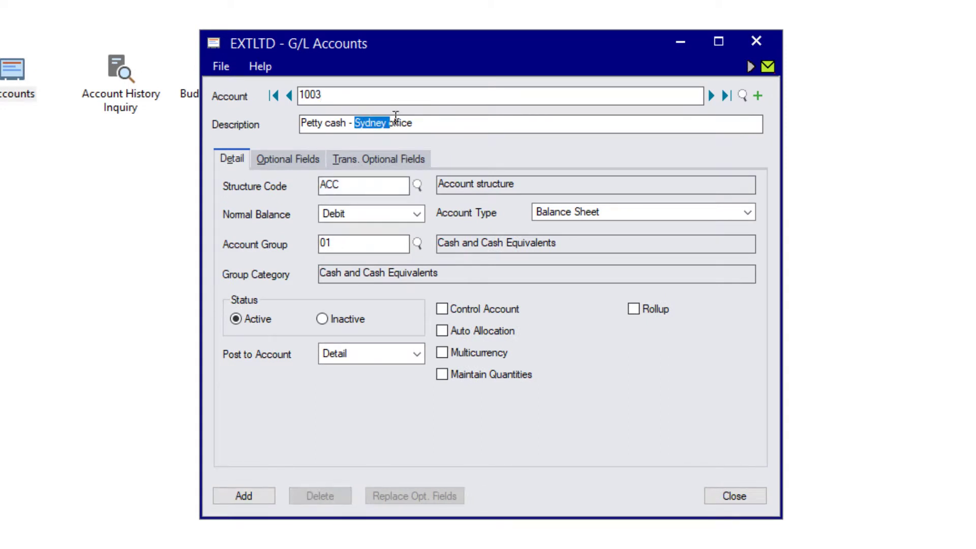
pyautogui.write('NY')
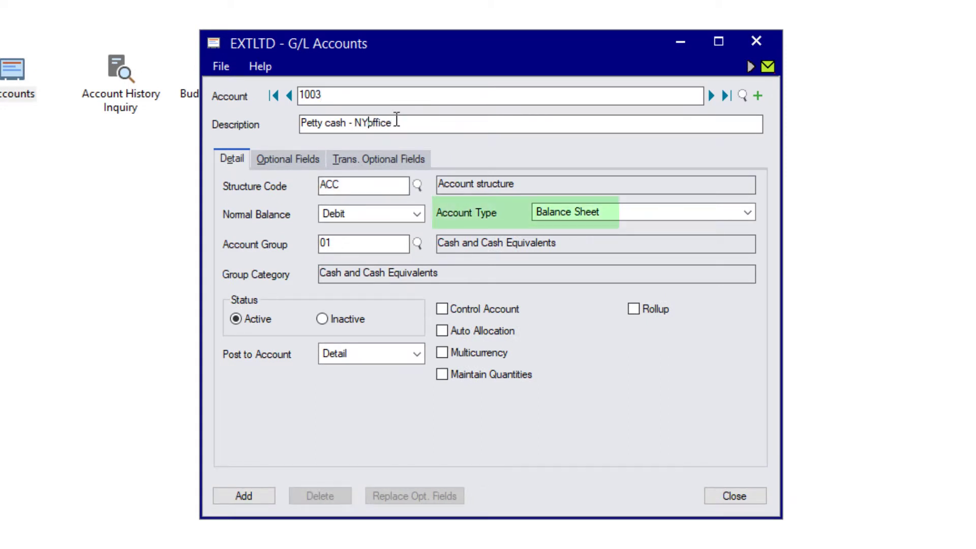
pyautogui.click(249, 499)
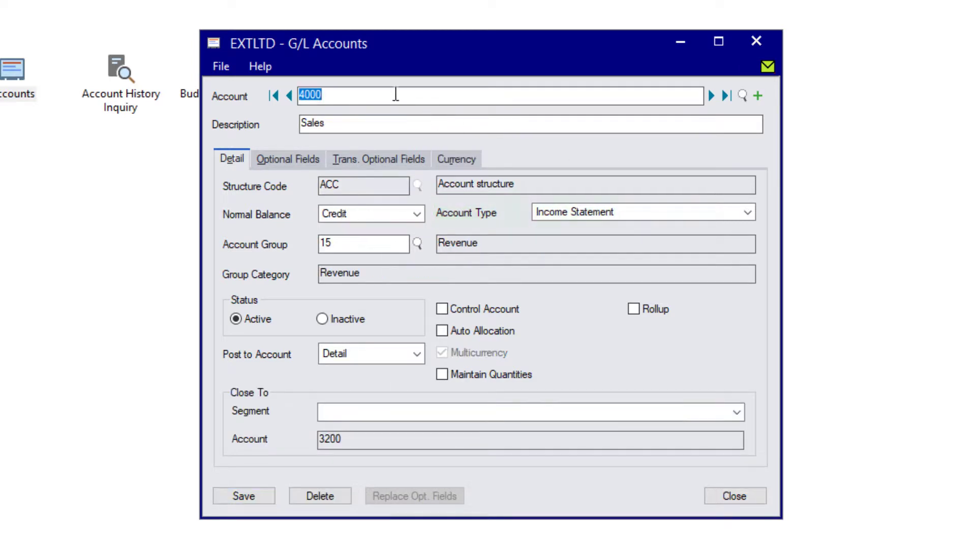
# Add income-statement account 4001 Sales, then open the Workflow Console
pyautogui.click(396, 94)
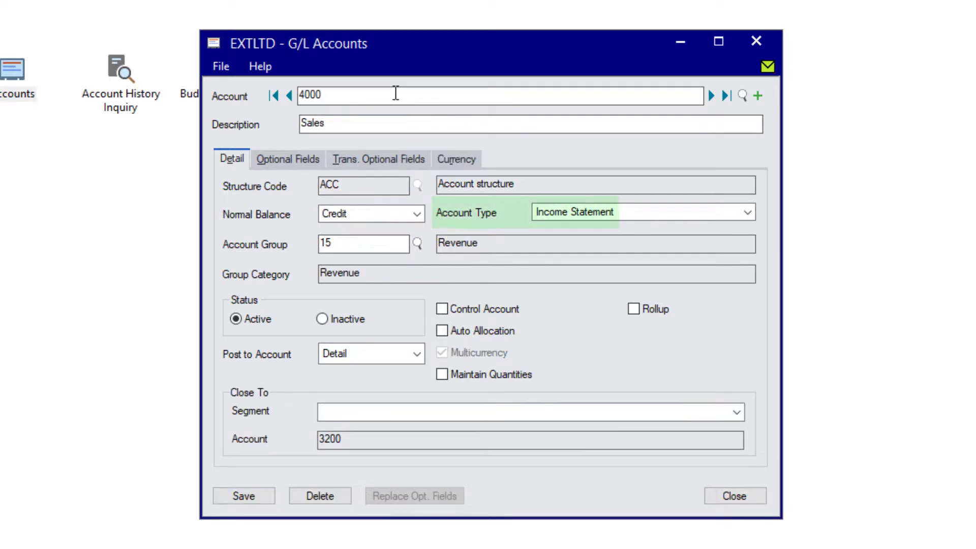
pyautogui.press('BackSpace')
pyautogui.write('1')
pyautogui.press('Tab')
pyautogui.click(244, 496)
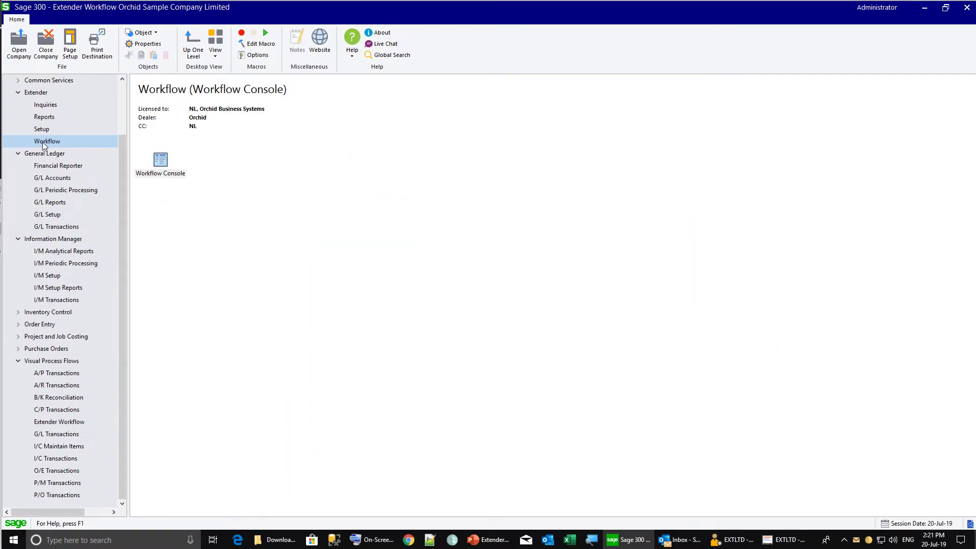
pyautogui.doubleClick(156, 168)
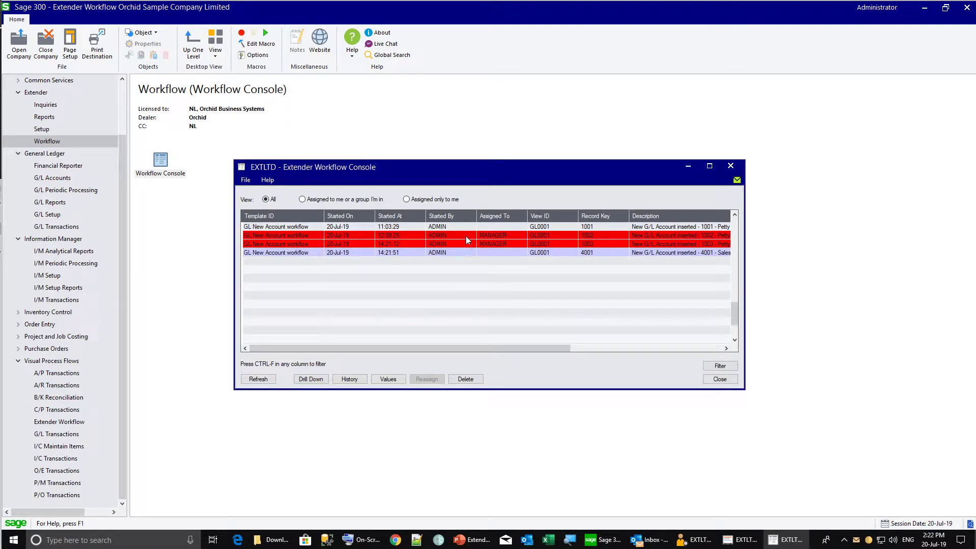
# Enlarge the Workflow Console, read the GL Account 1003 email in Outlook, then select account 1001's entry
pyautogui.moveTo(498, 170); pyautogui.dragTo(358, 151)
pyautogui.moveTo(604, 243); pyautogui.dragTo(867, 241)
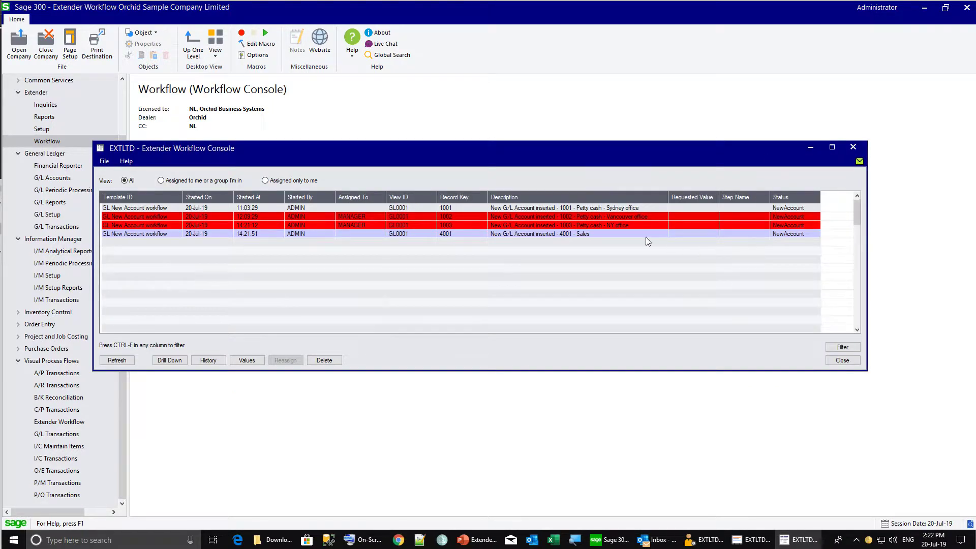
pyautogui.click(654, 540)
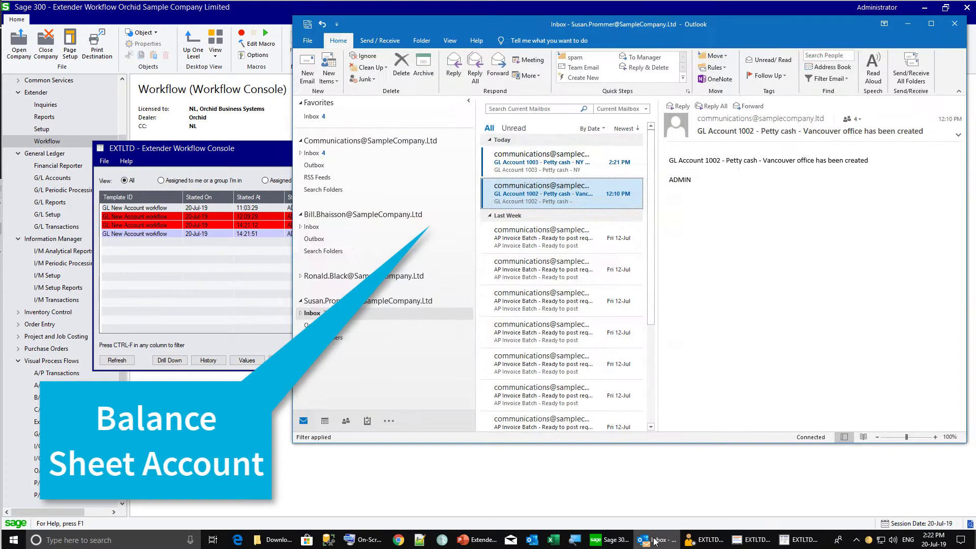
pyautogui.click(524, 163)
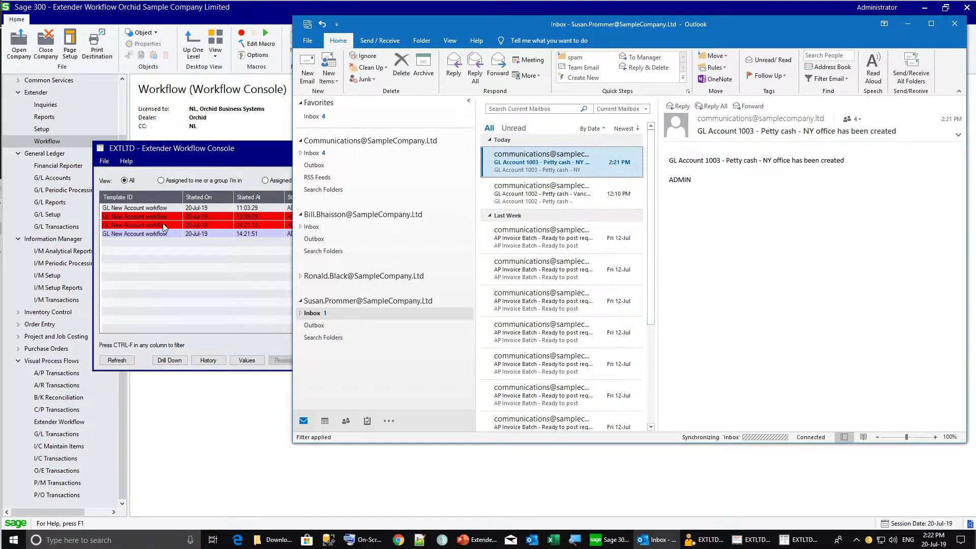
pyautogui.click(171, 244)
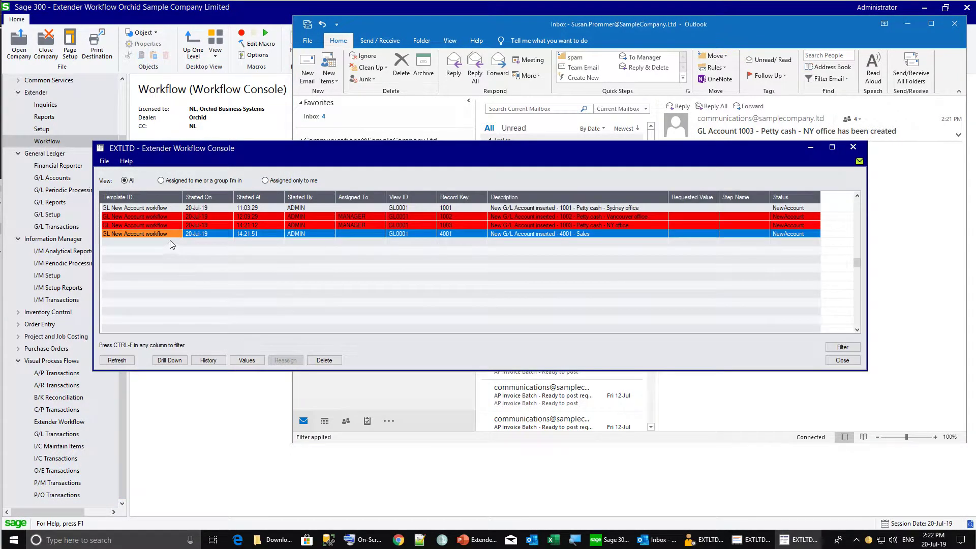
pyautogui.click(207, 207)
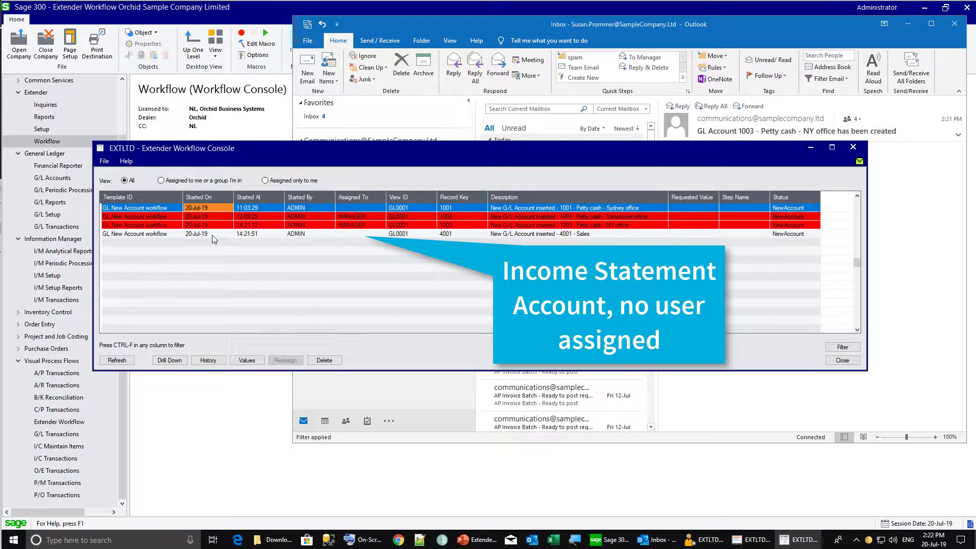
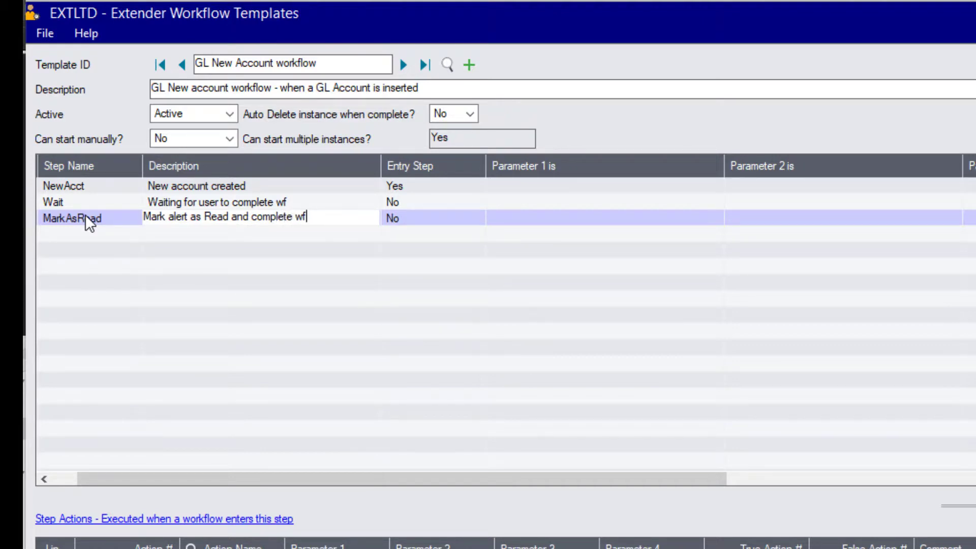
# Make the Wait step progress to MarkAsRead, then select the NewAcct step
pyautogui.click(63, 200)
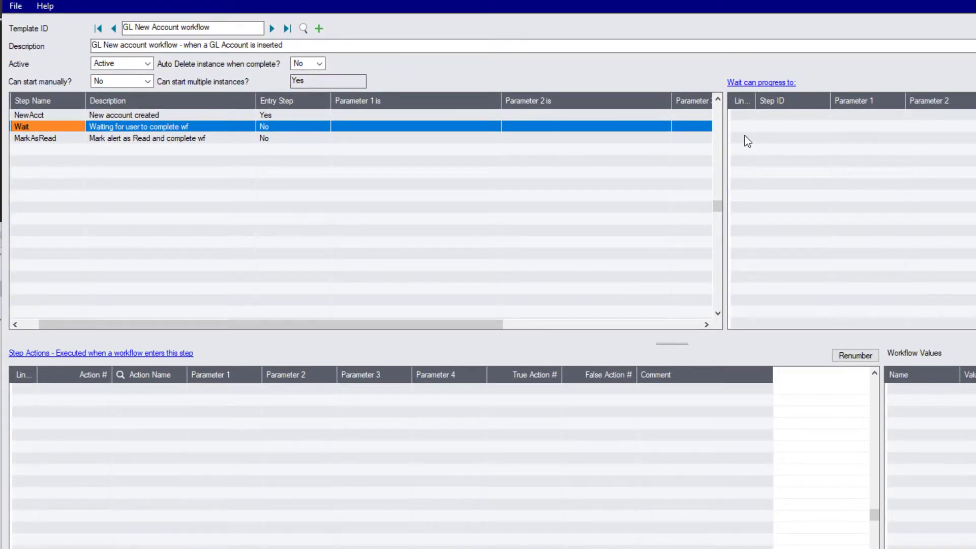
pyautogui.click(752, 117)
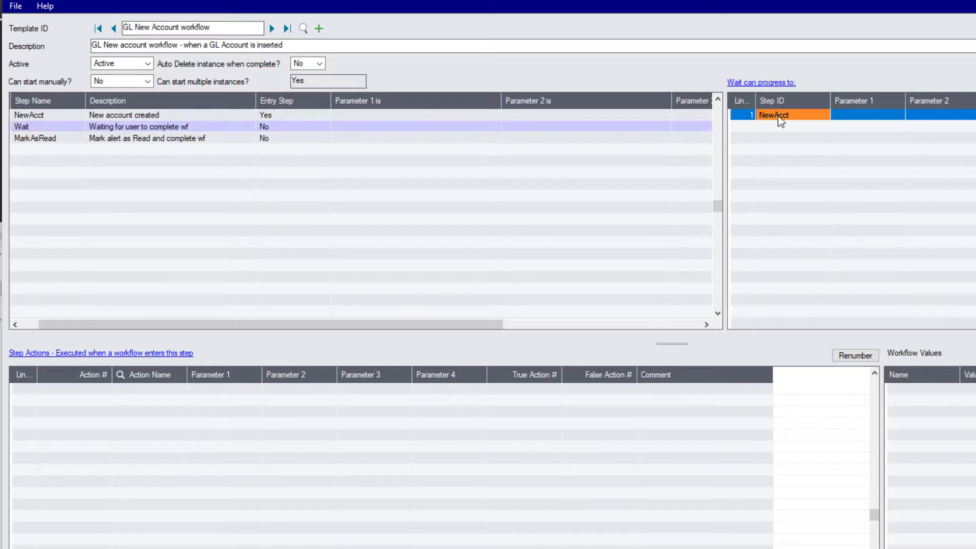
pyautogui.click(811, 120)
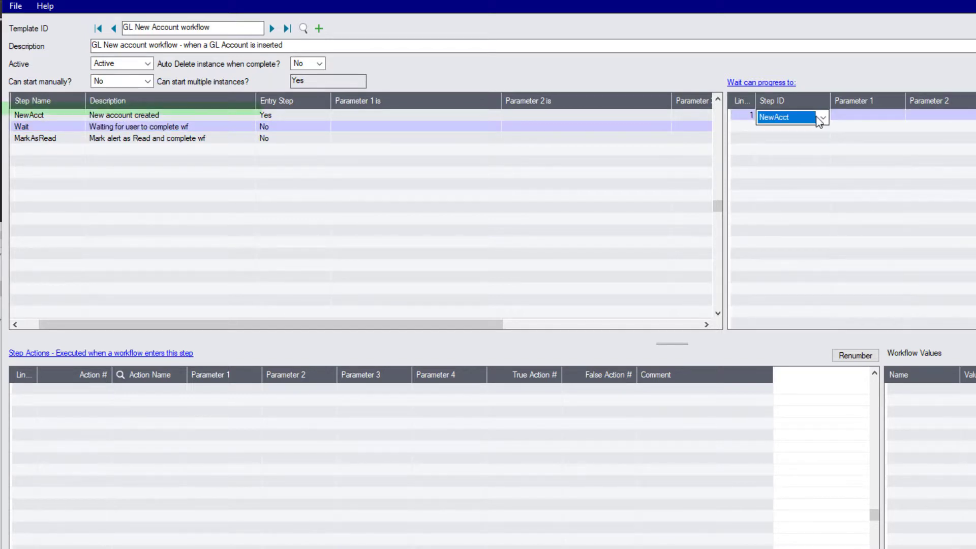
pyautogui.click(818, 118)
pyautogui.click(619, 87)
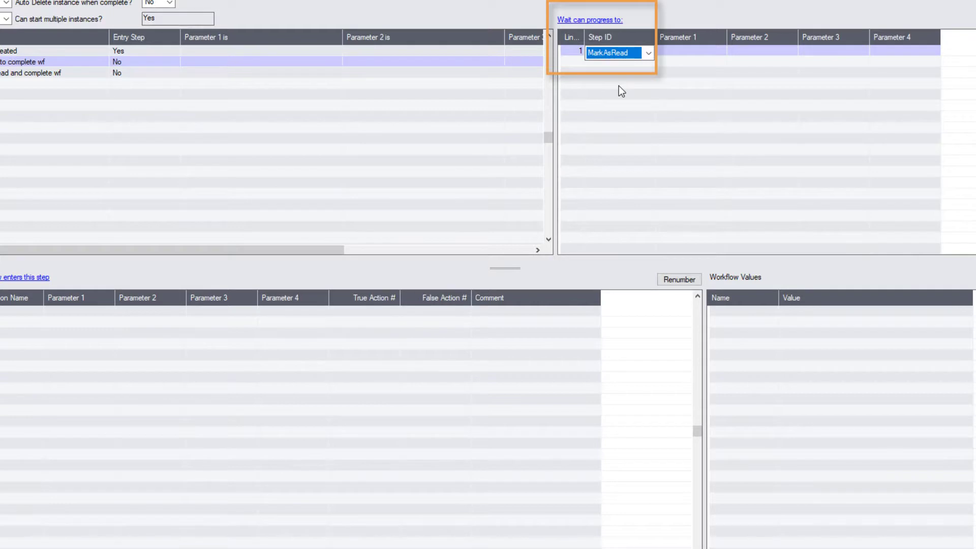
pyautogui.press('Tab')
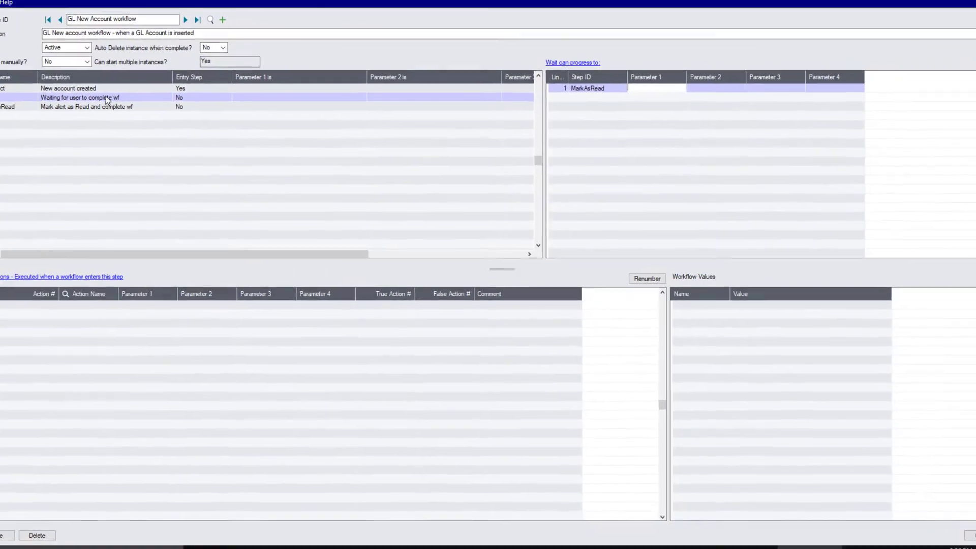
pyautogui.click(86, 90)
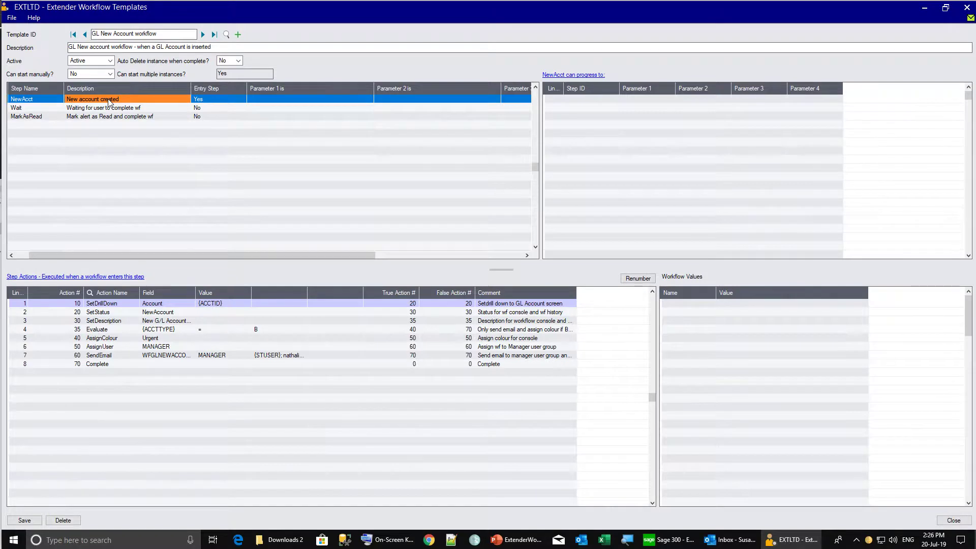
# Insert action 75, GoToStep with Step Name Wait, before NewAcct's final Complete action
pyautogui.click(110, 355)
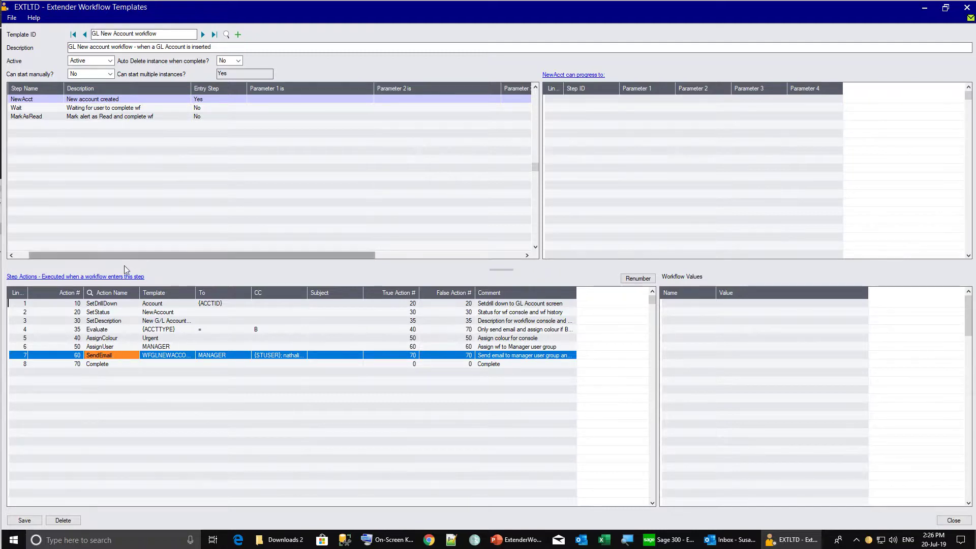
pyautogui.doubleClick(411, 354)
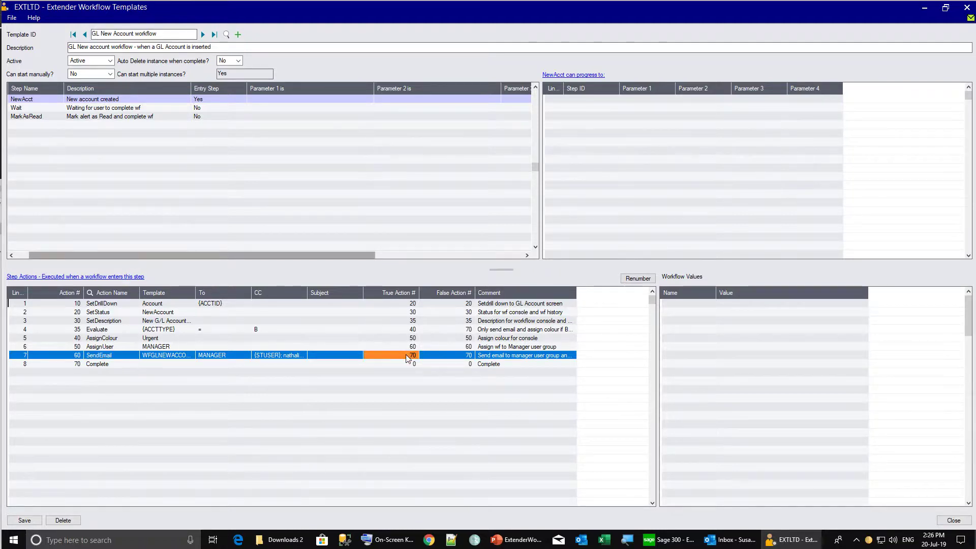
pyautogui.click(145, 277)
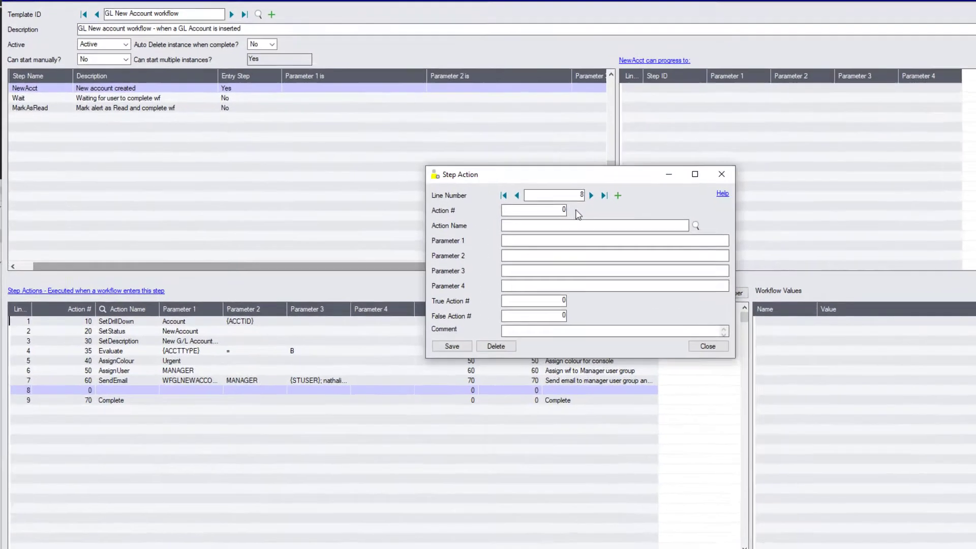
pyautogui.press('Tab')
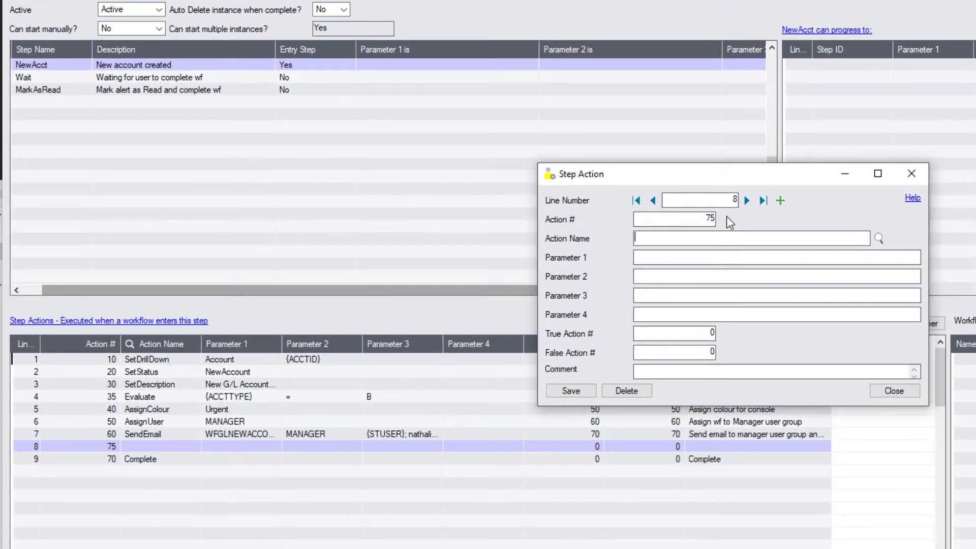
pyautogui.click(879, 238)
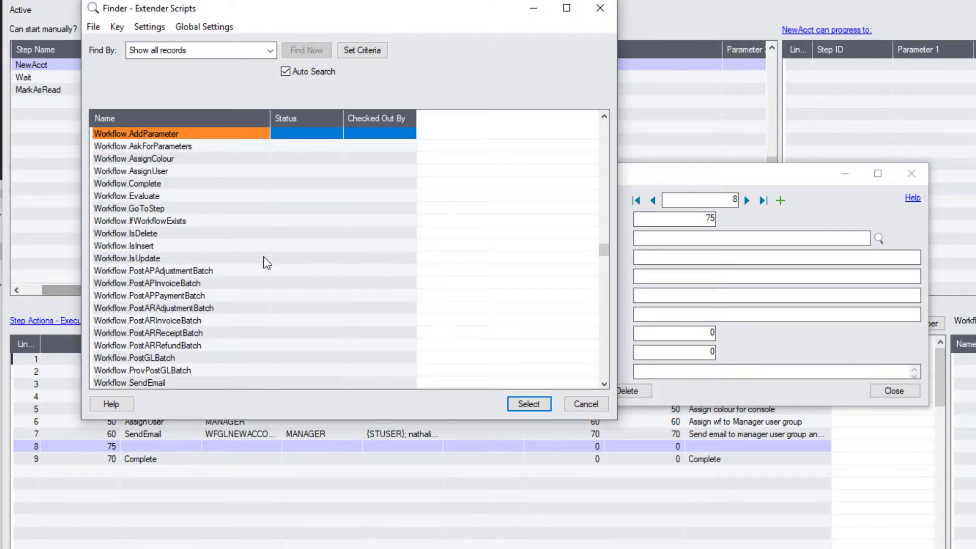
pyautogui.doubleClick(122, 208)
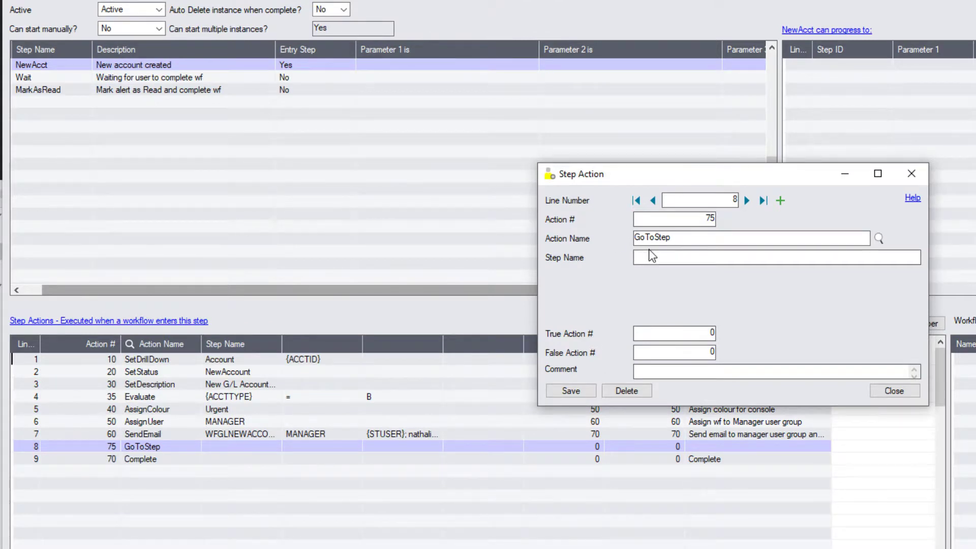
pyautogui.write('wai')
pyautogui.press('BackSpace')
pyautogui.press('BackSpace')
pyautogui.press('BackSpace')
pyautogui.write('Wait')
pyautogui.press('Tab')
pyautogui.click(654, 370)
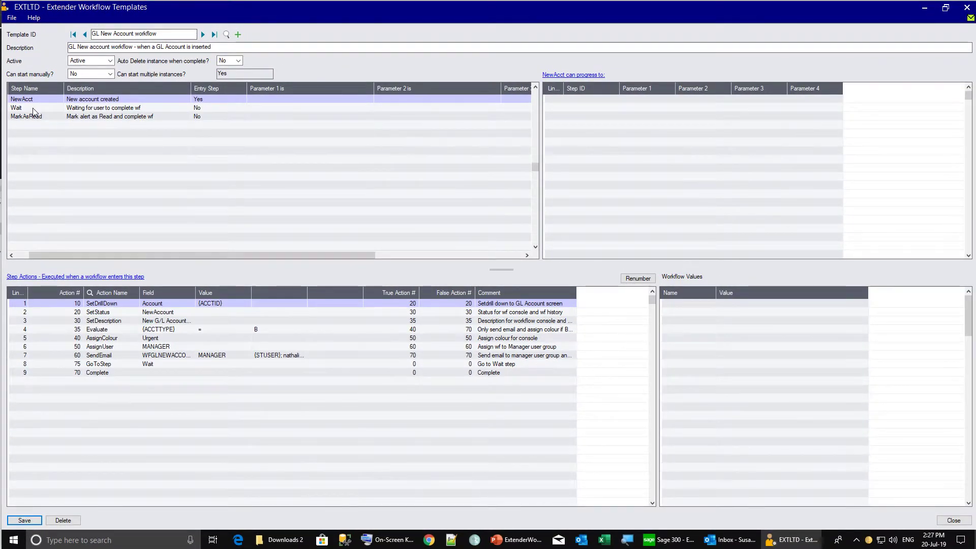
# Give the MarkAsRead step an AssignColour Complete action with next actions 20
pyautogui.click(33, 108)
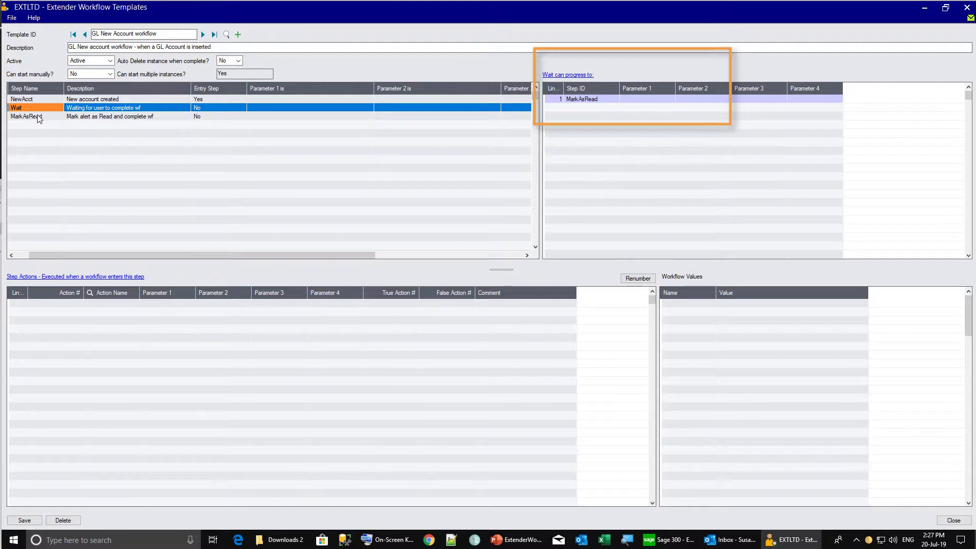
pyautogui.click(39, 117)
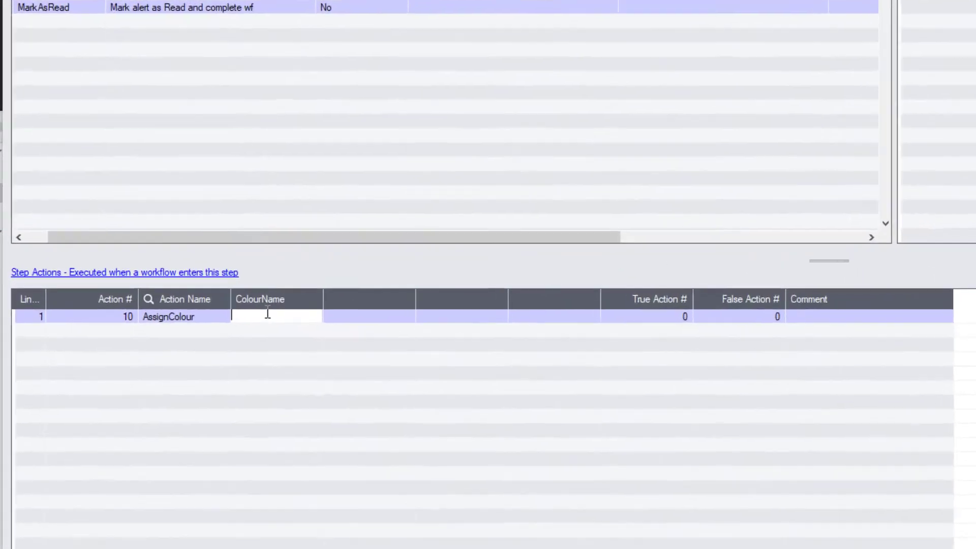
pyautogui.write('Complete')
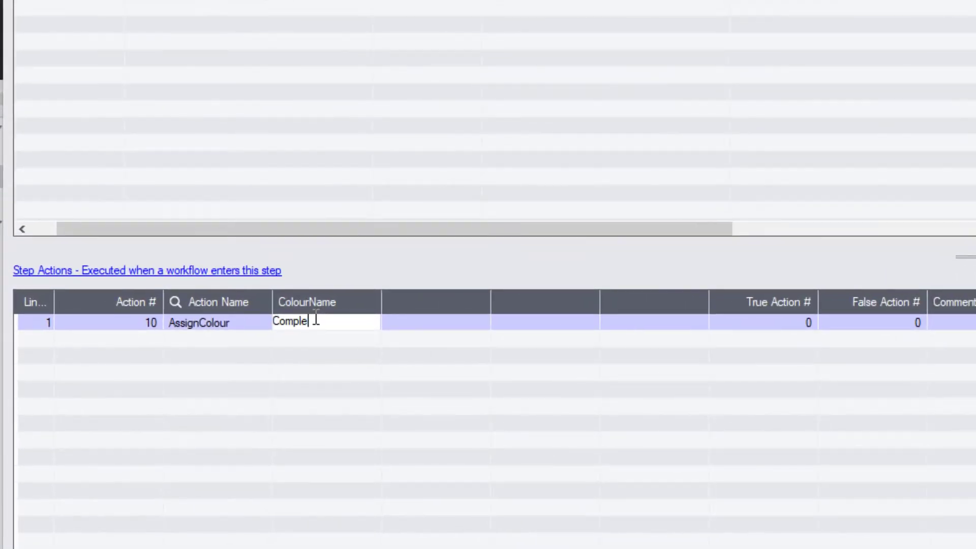
pyautogui.press('Tab')
pyautogui.press('Tab')
pyautogui.press('Tab')
pyautogui.write('20')
pyautogui.press('Tab')
pyautogui.write('20')
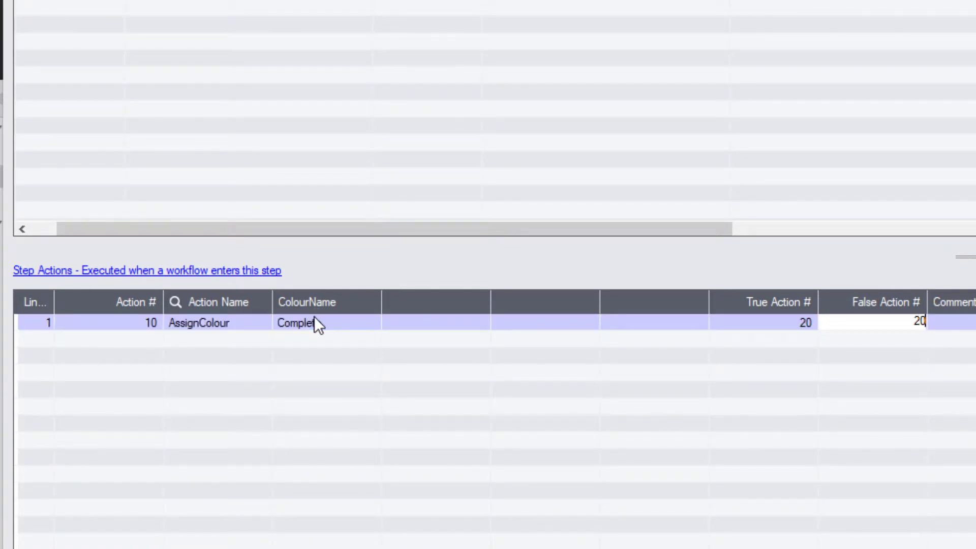
pyautogui.press('Tab')
pyautogui.press('Tab')
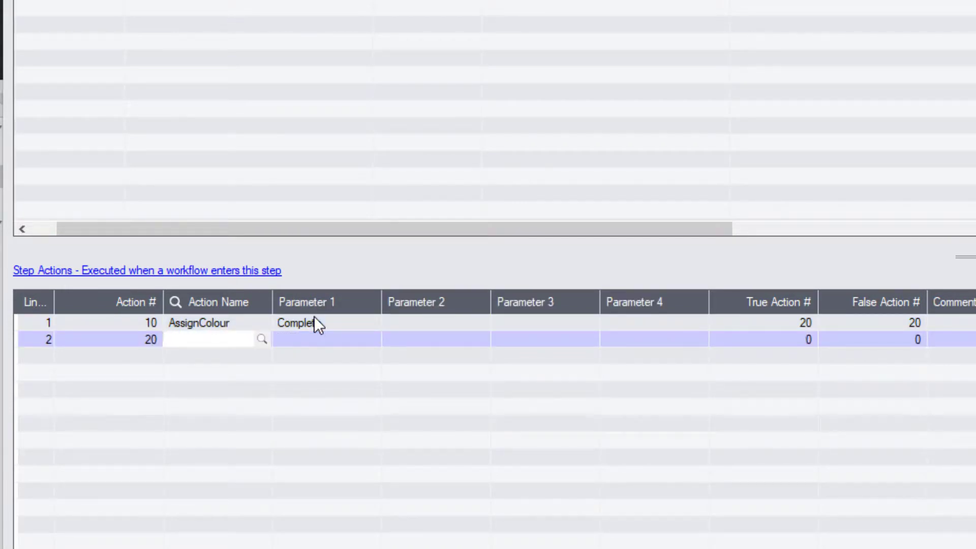
# Add a SetValue action setting WFCOMMENT to MarkedAsRead, with true and false next actions 30
pyautogui.write('SetValue')
pyautogui.press('Tab')
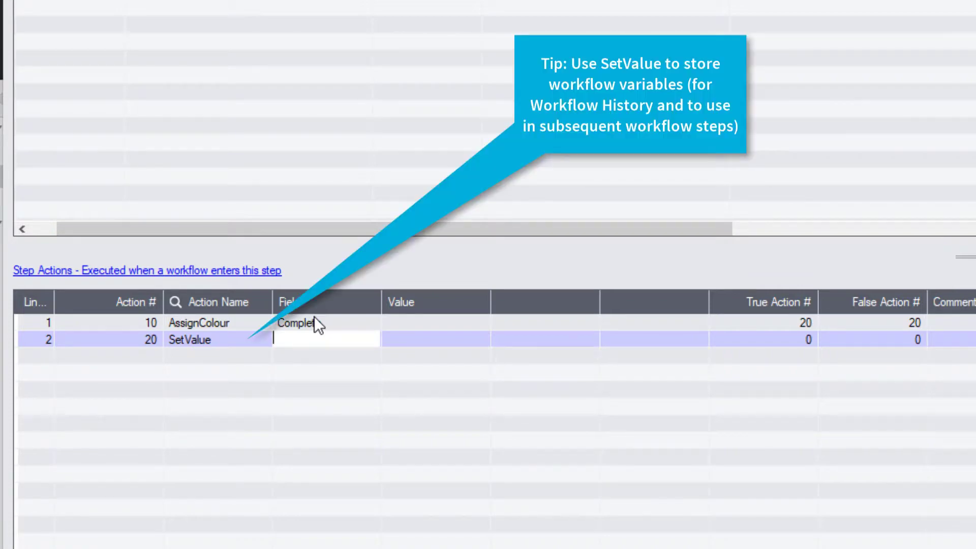
pyautogui.write('W')
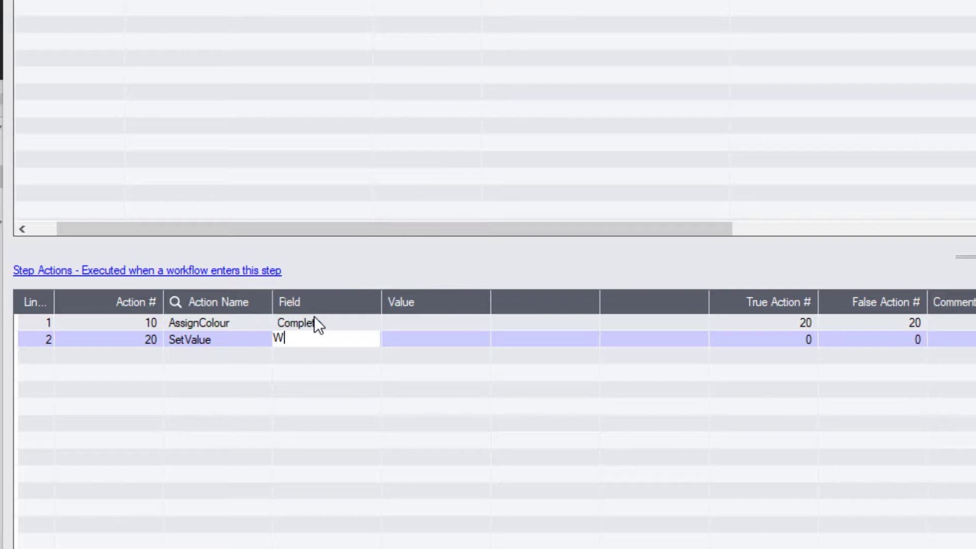
pyautogui.write('MENT')
pyautogui.press('Tab')
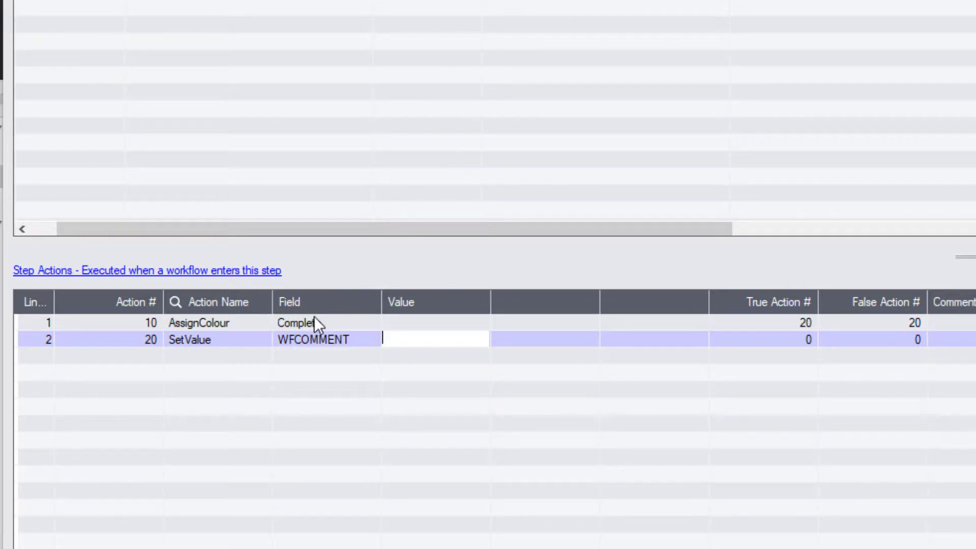
pyautogui.write('MarkedAsRead')
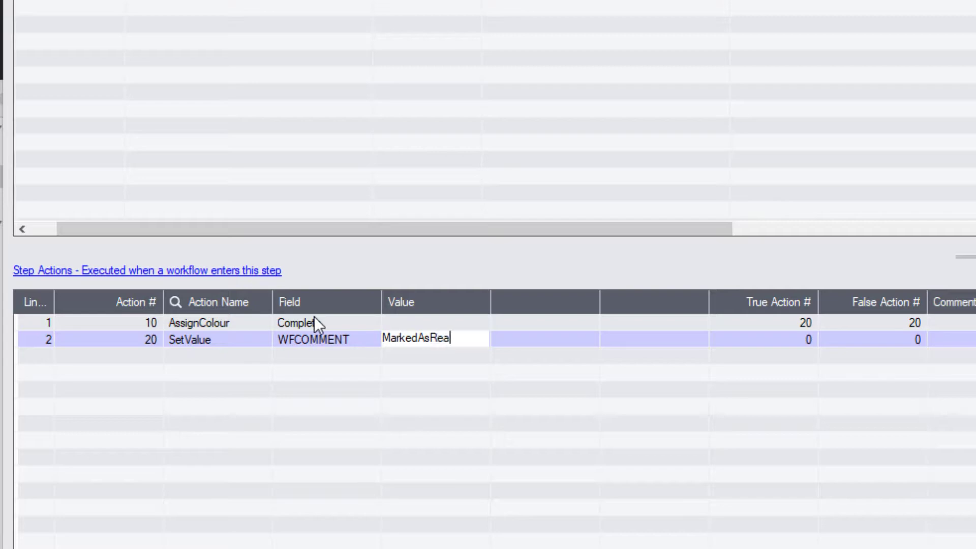
pyautogui.press('Tab')
pyautogui.press('Tab')
pyautogui.press('Tab')
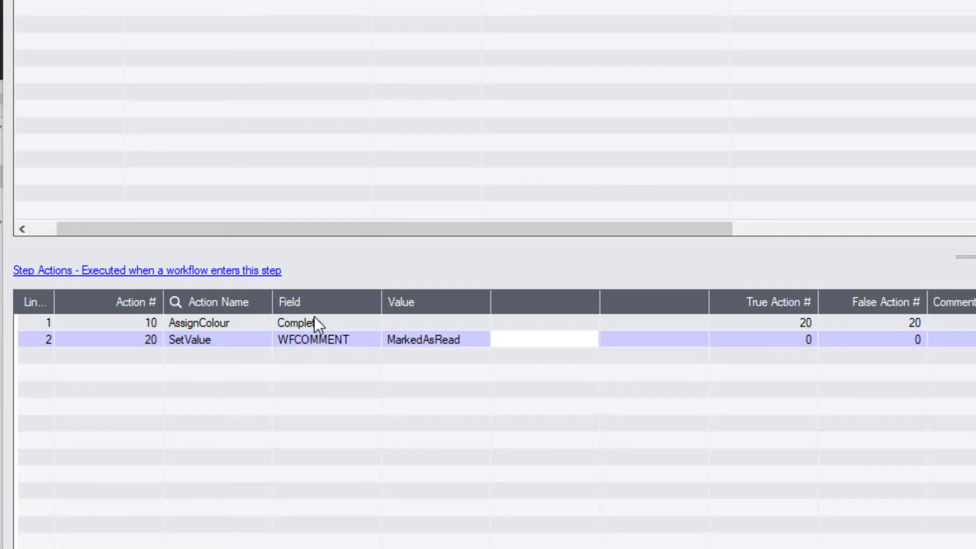
pyautogui.write('30')
pyautogui.press('Tab')
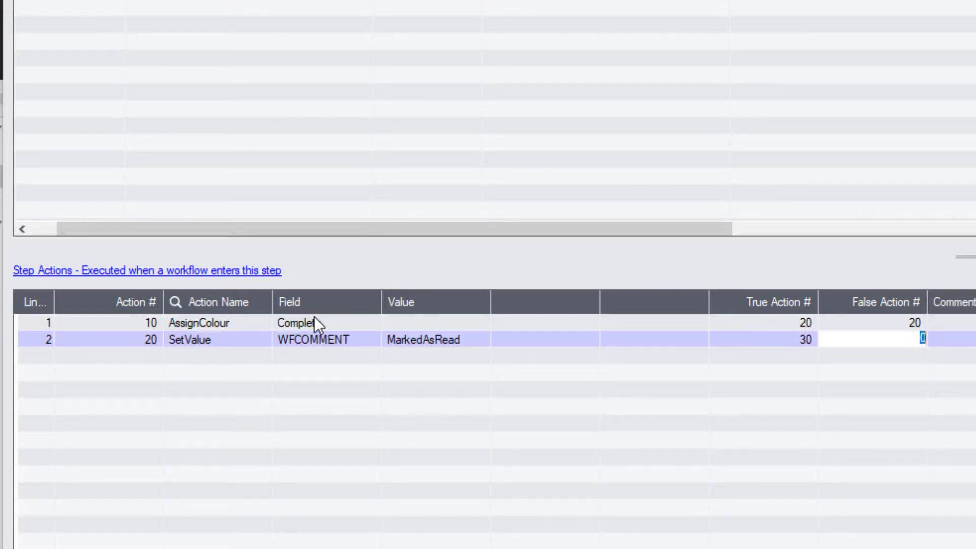
pyautogui.write('30')
pyautogui.press('Tab')
# Add SetStatus Complete and action 40 Complete, then save the template
pyautogui.write('S')
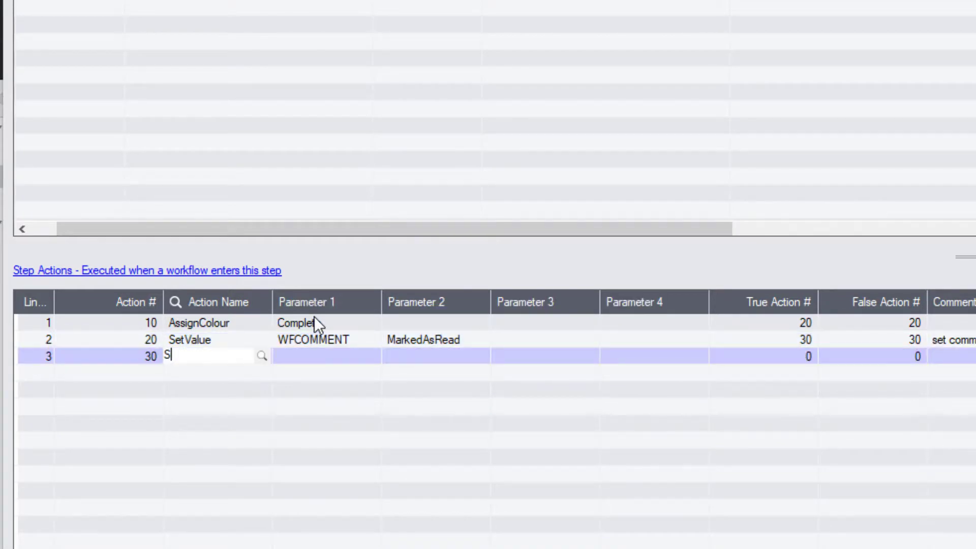
pyautogui.write('etStatus')
pyautogui.press('Tab')
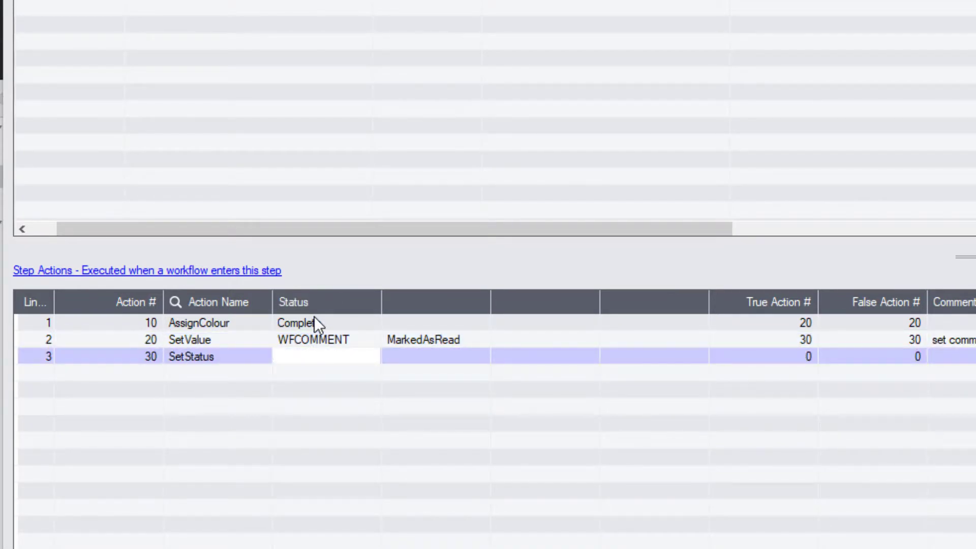
pyautogui.write('Complete')
pyautogui.press('Tab')
pyautogui.press('Tab')
pyautogui.press('Tab')
pyautogui.press('Tab')
pyautogui.press('Tab')
pyautogui.press('Tab')
pyautogui.press('Tab')
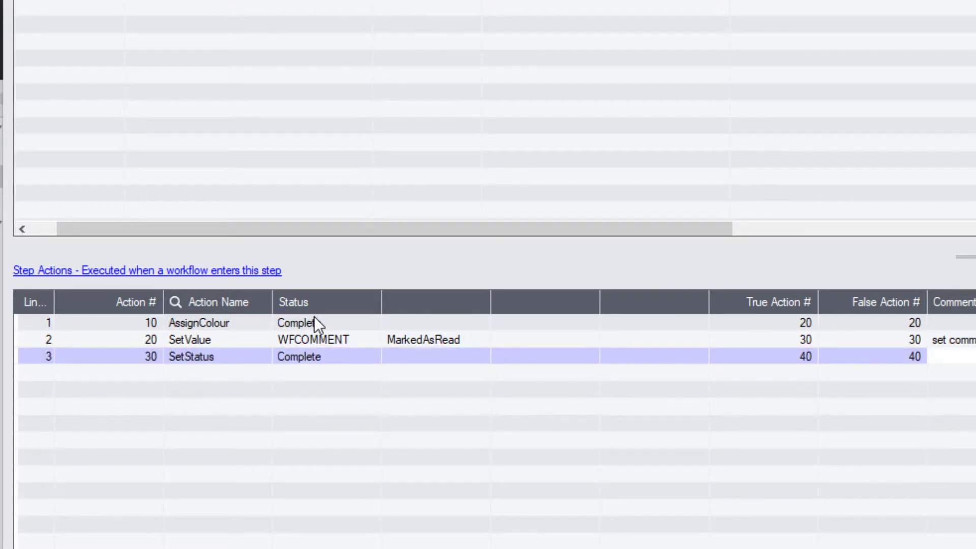
pyautogui.write('40')
pyautogui.press('Tab')
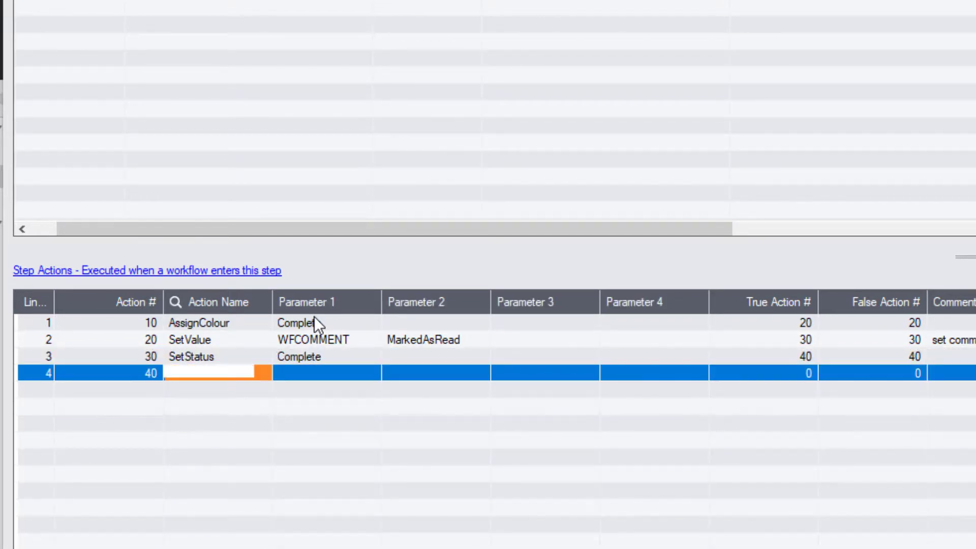
pyautogui.click(262, 373)
pyautogui.doubleClick(202, 84)
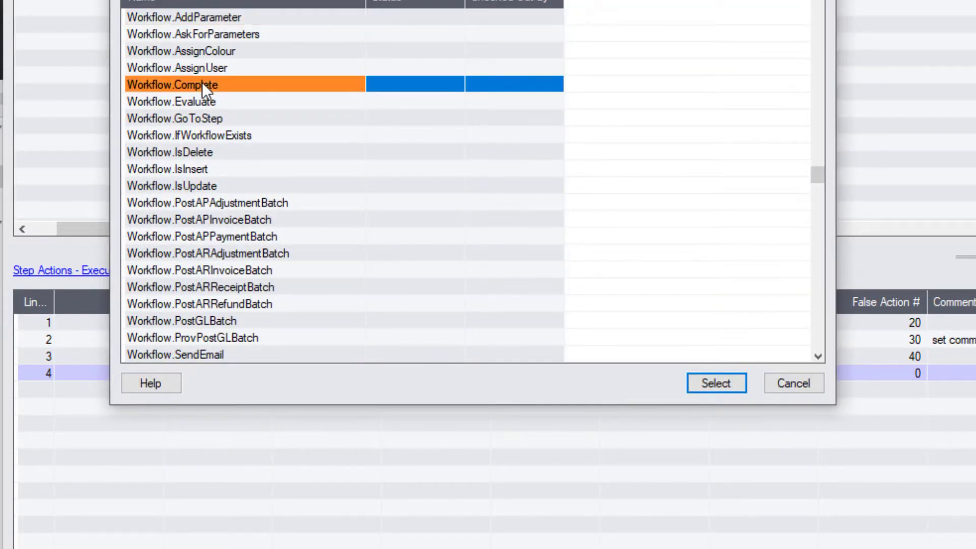
pyautogui.click(34, 522)
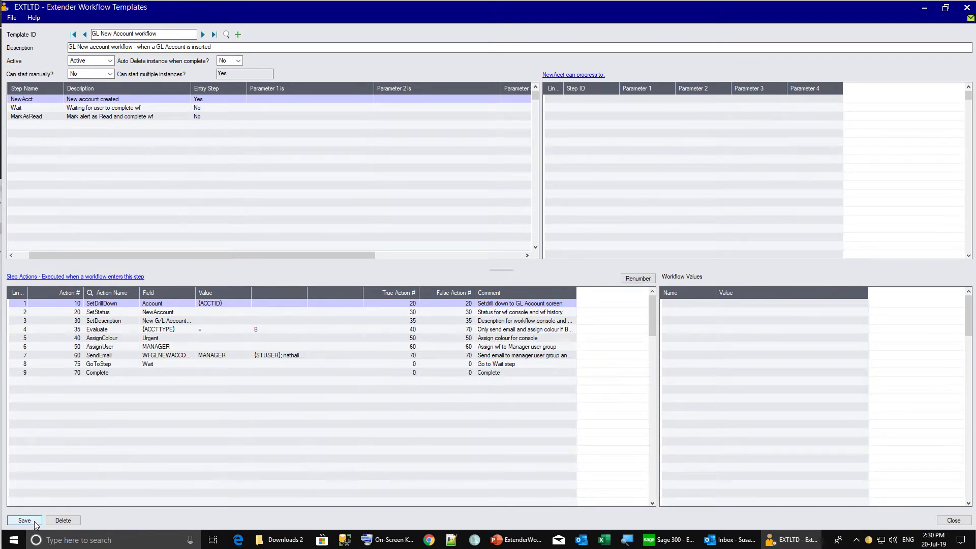
# Add G/L account 1004 'Petty cash - Toronto office', based on account 1003
pyautogui.click(669, 542)
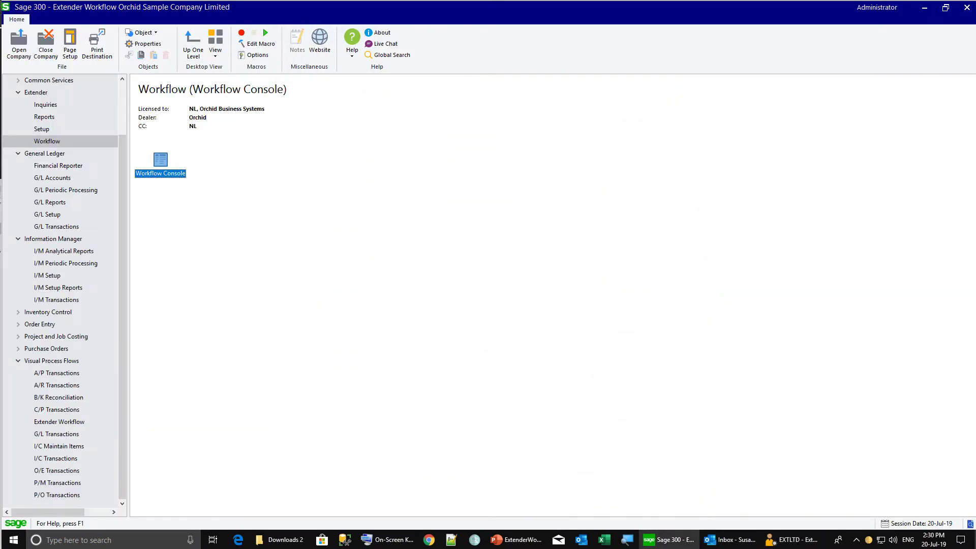
pyautogui.click(52, 178)
pyautogui.doubleClick(215, 164)
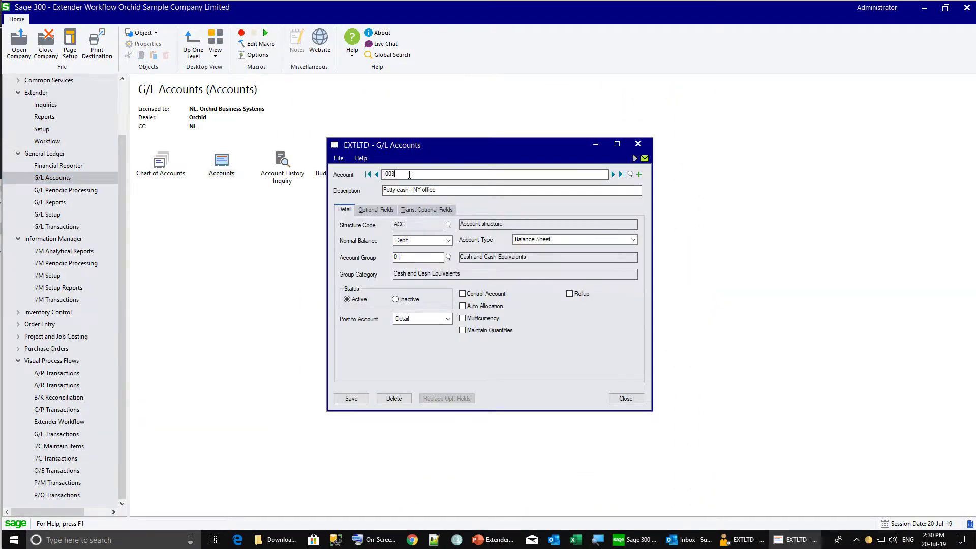
pyautogui.press('BackSpace')
pyautogui.write('4')
pyautogui.press('Tab')
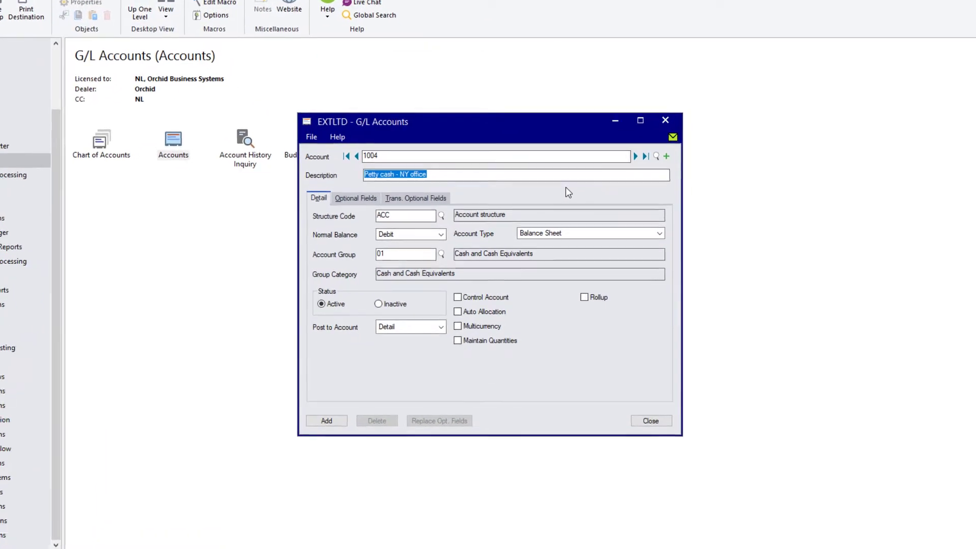
pyautogui.doubleClick(405, 175)
pyautogui.write('Torono')
pyautogui.press('BackSpace')
pyautogui.write('to')
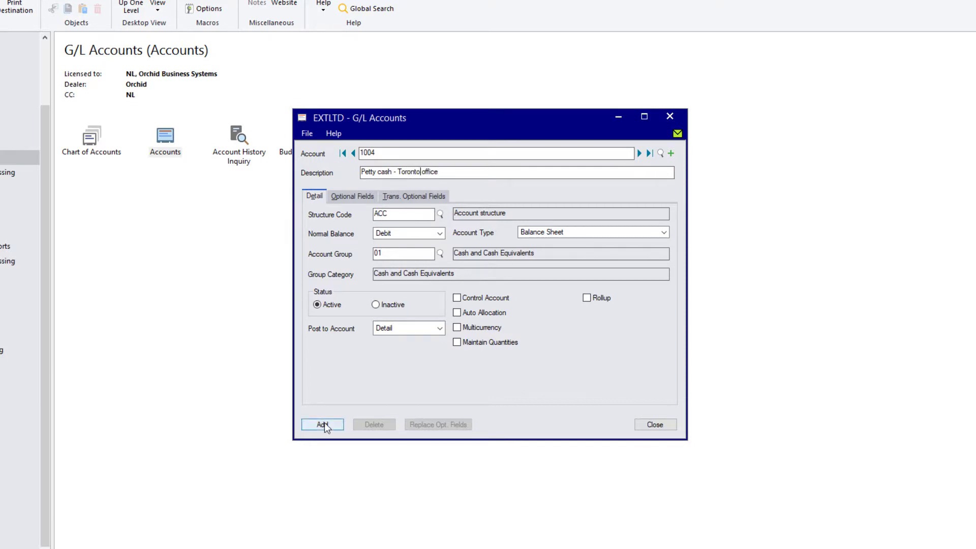
pyautogui.click(323, 424)
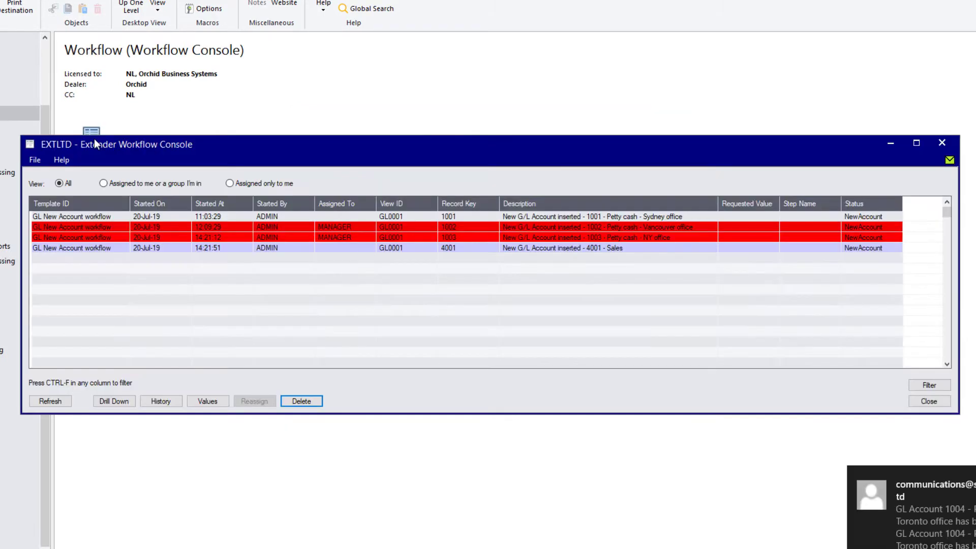
# Refresh the console to show the 1004 workflow and open its GL New Account template
pyautogui.click(49, 401)
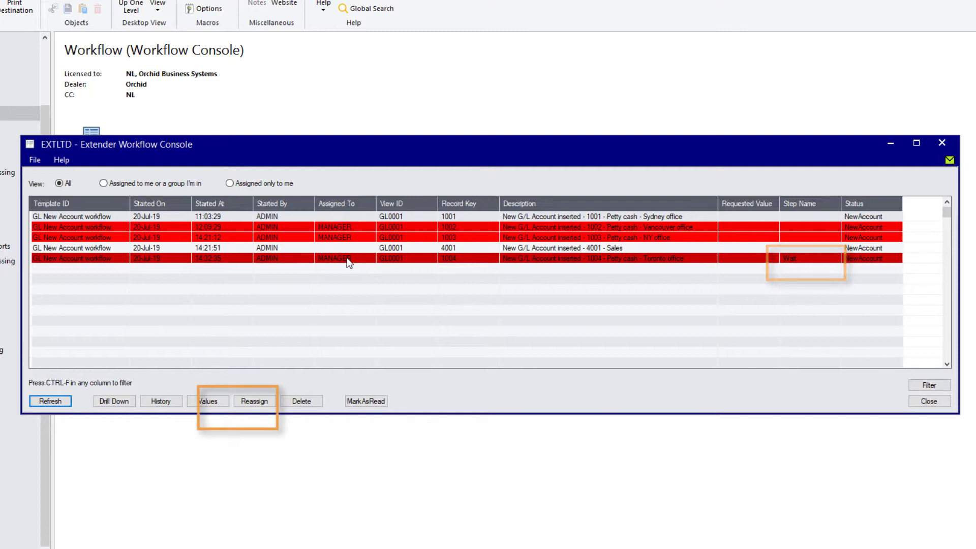
pyautogui.click(265, 403)
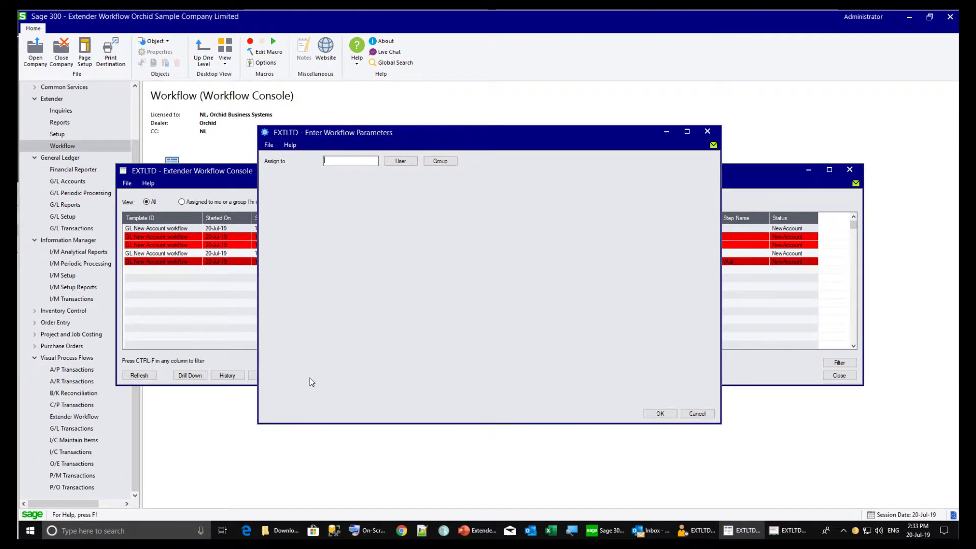
pyautogui.click(700, 414)
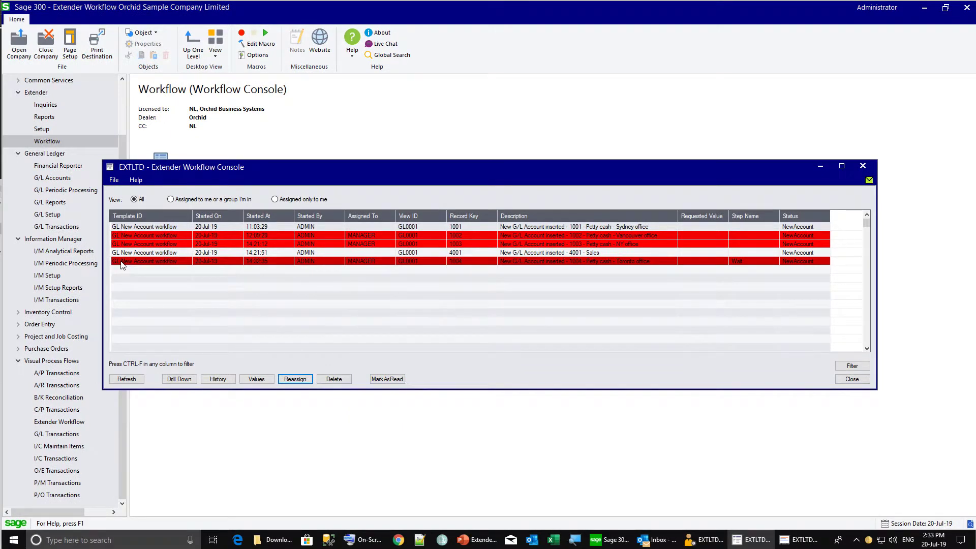
pyautogui.doubleClick(120, 262)
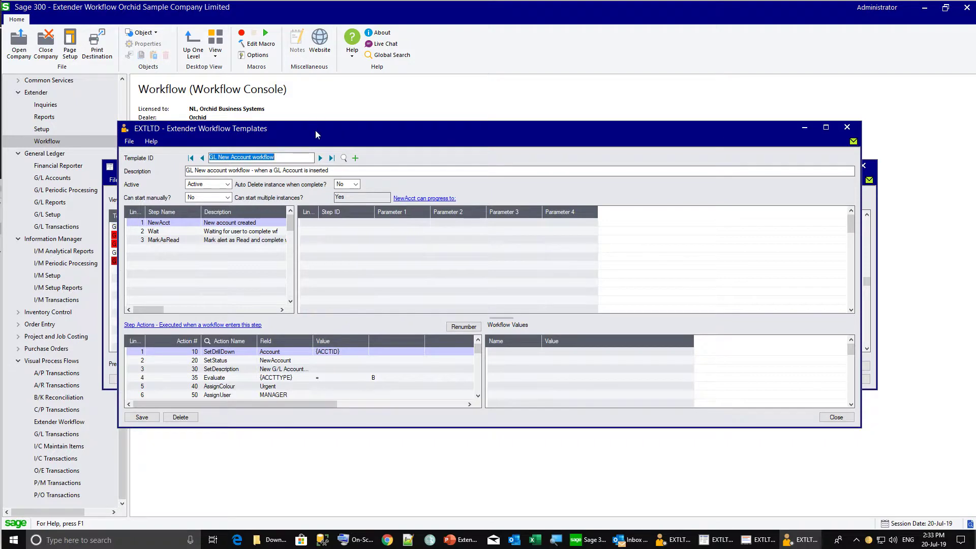
pyautogui.moveTo(315, 130); pyautogui.dragTo(451, 20)
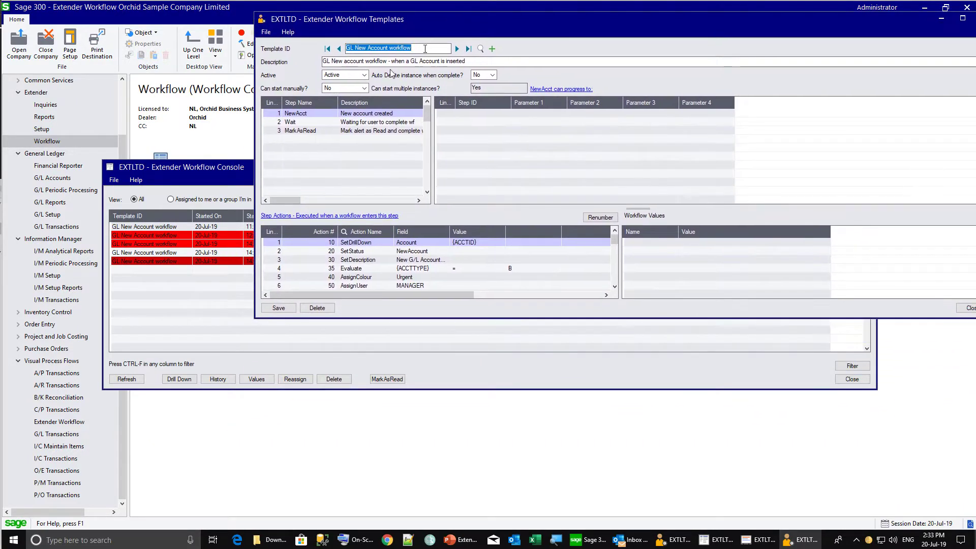
# Check the Wait step's progression to MarkAsRead and rearrange the Templates and Console windows
pyautogui.click(298, 122)
pyautogui.moveTo(254, 318); pyautogui.dragTo(639, 276)
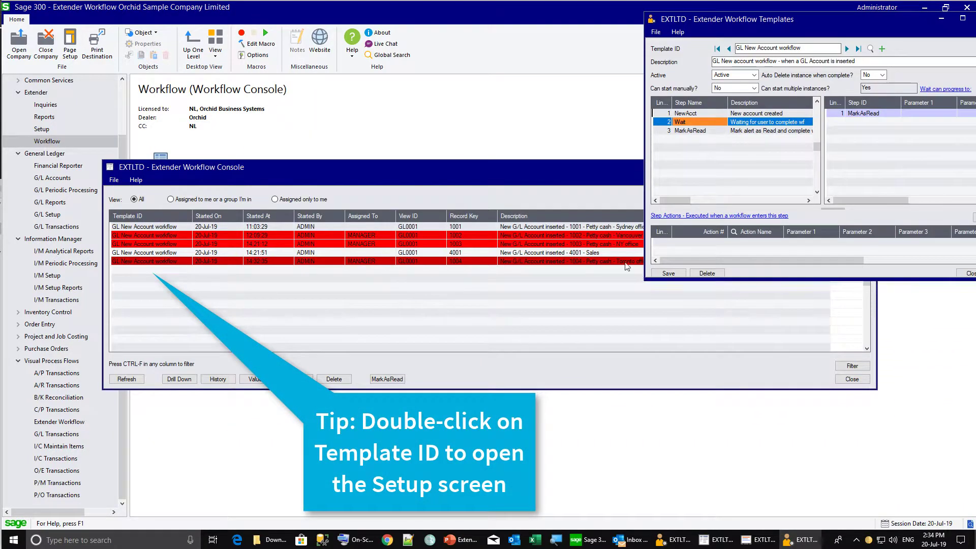
pyautogui.moveTo(481, 172); pyautogui.dragTo(409, 251)
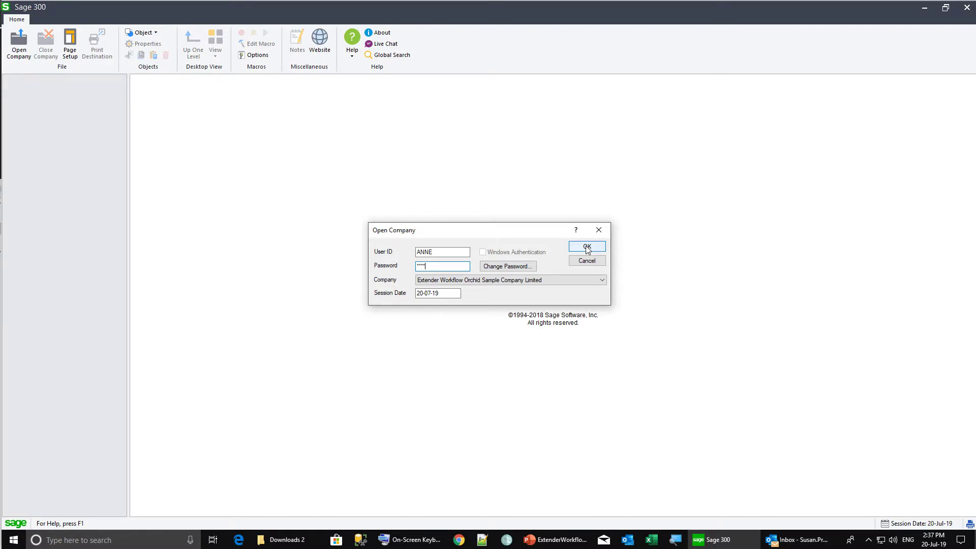
# Sign in as the other user and drill down on workflow 1004 in the Workflow Console
pyautogui.click(587, 247)
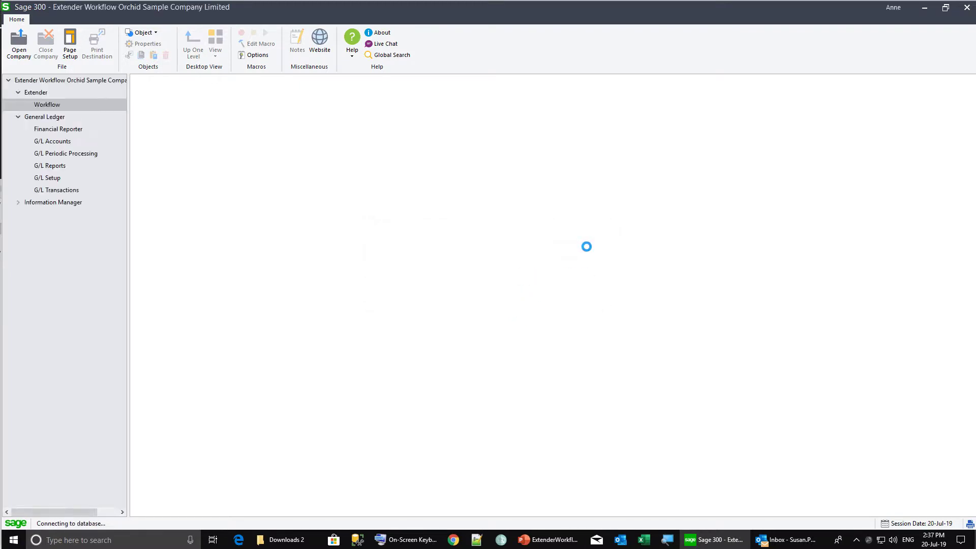
pyautogui.click(164, 166)
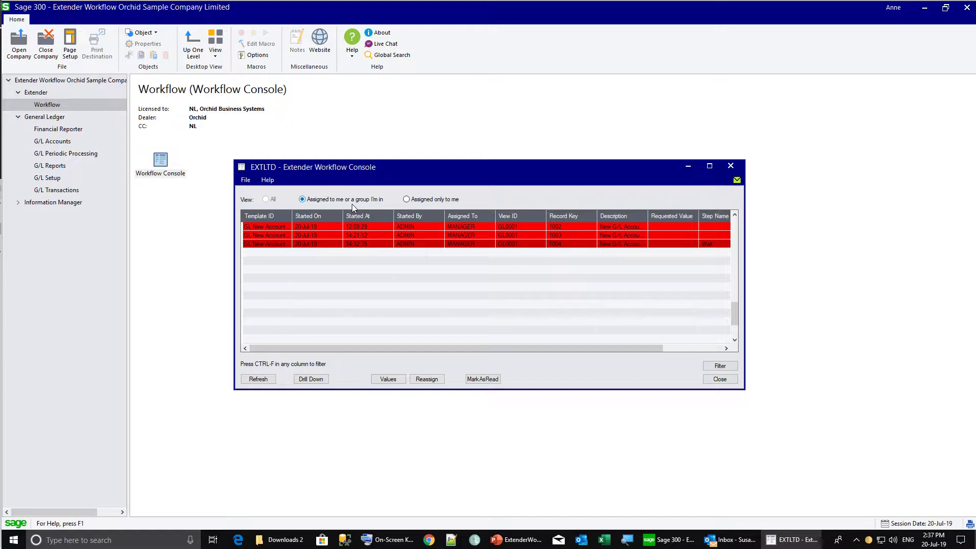
pyautogui.click(368, 244)
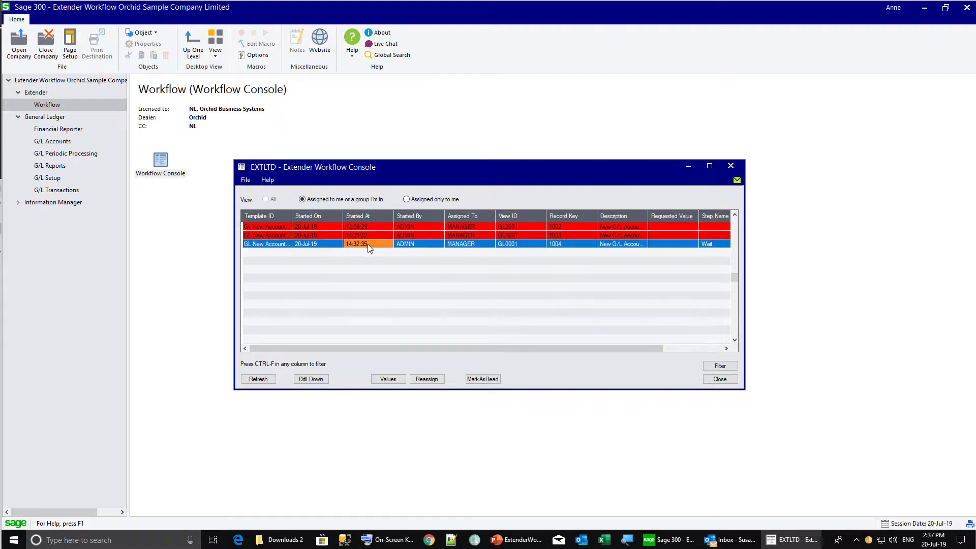
pyautogui.moveTo(743, 258); pyautogui.dragTo(900, 257)
pyautogui.moveTo(785, 166); pyautogui.dragTo(737, 146)
pyautogui.click(261, 357)
# Open G/L account 1004 from the drill-down and progress its GL New Account workflow
pyautogui.click(286, 369)
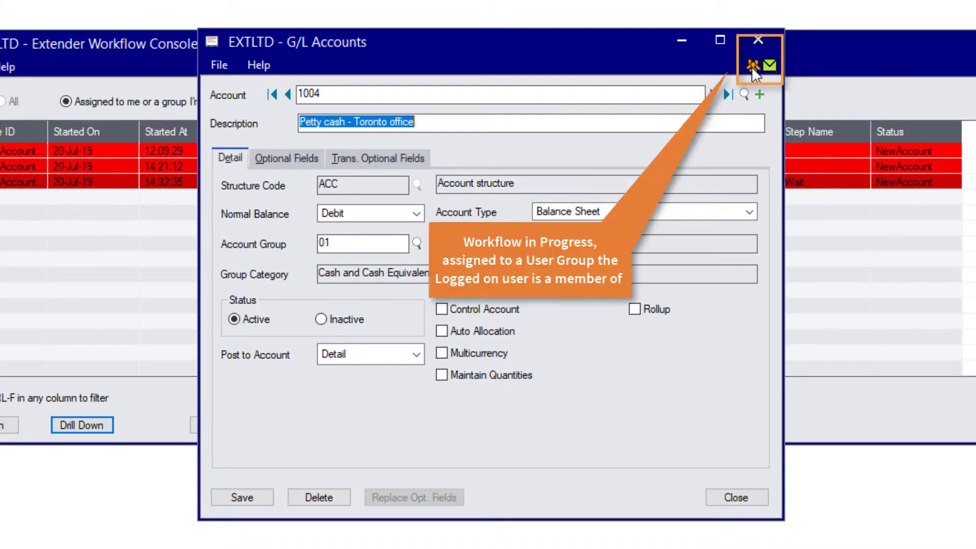
pyautogui.moveTo(751, 66)
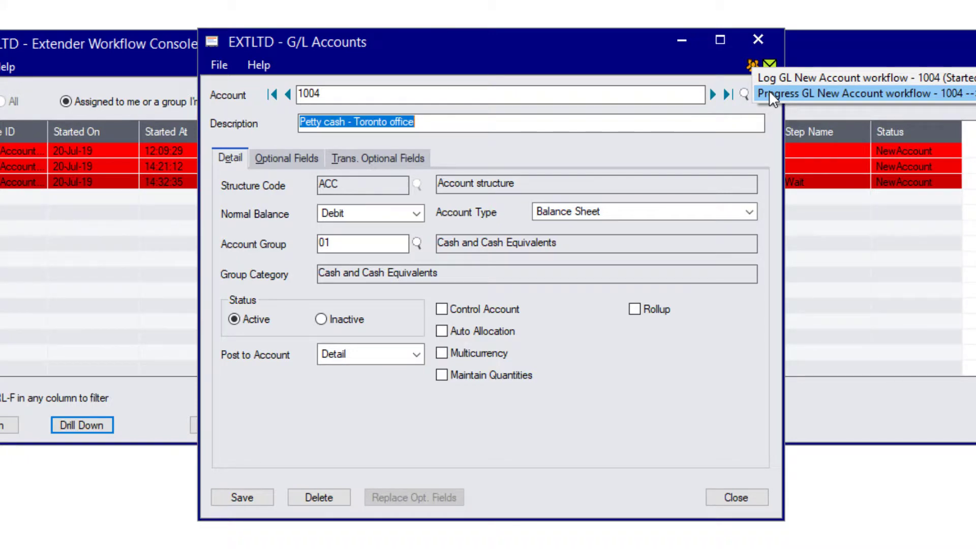
pyautogui.click(768, 92)
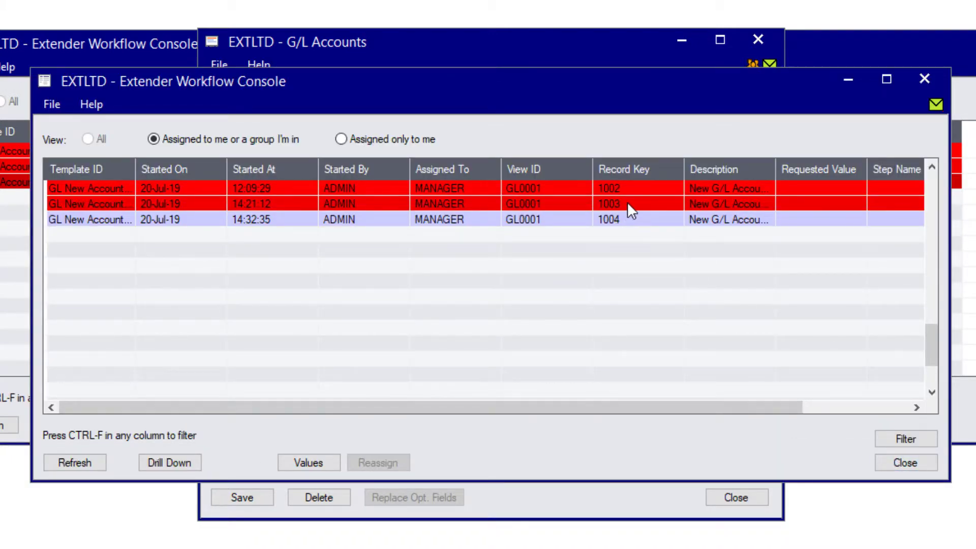
# Check workflow 1004's Status and its ACCOUNT and WFCOMMENT values, then close the console
pyautogui.moveTo(753, 407); pyautogui.dragTo(849, 407)
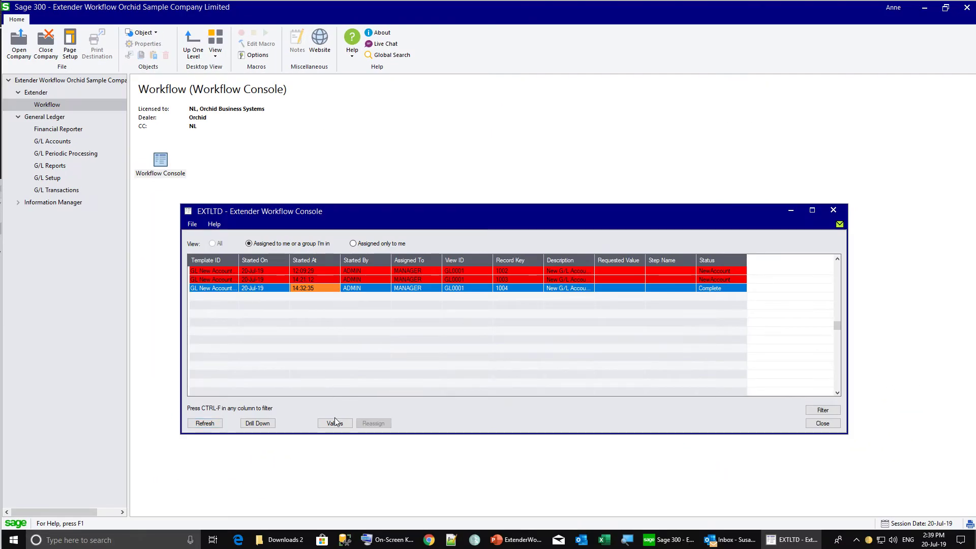
pyautogui.click(338, 431)
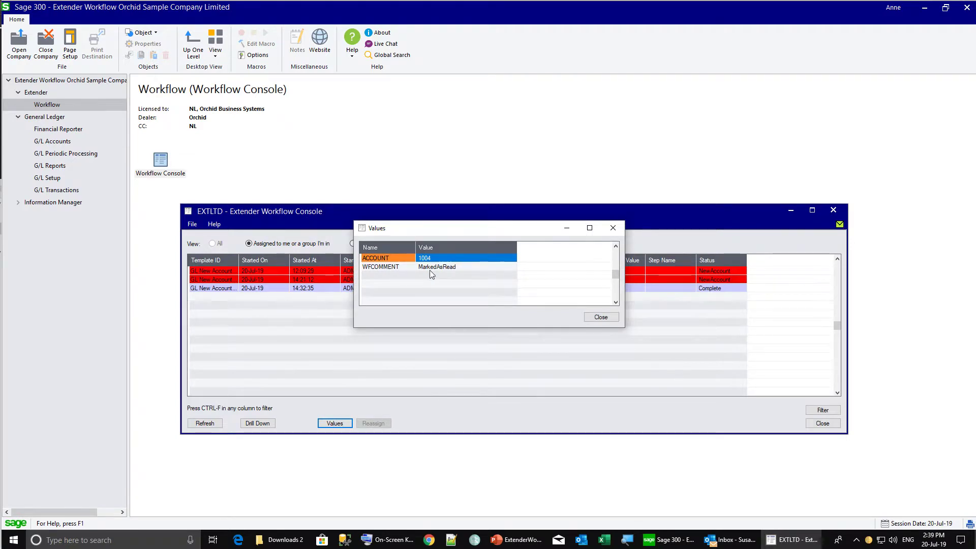
pyautogui.click(600, 318)
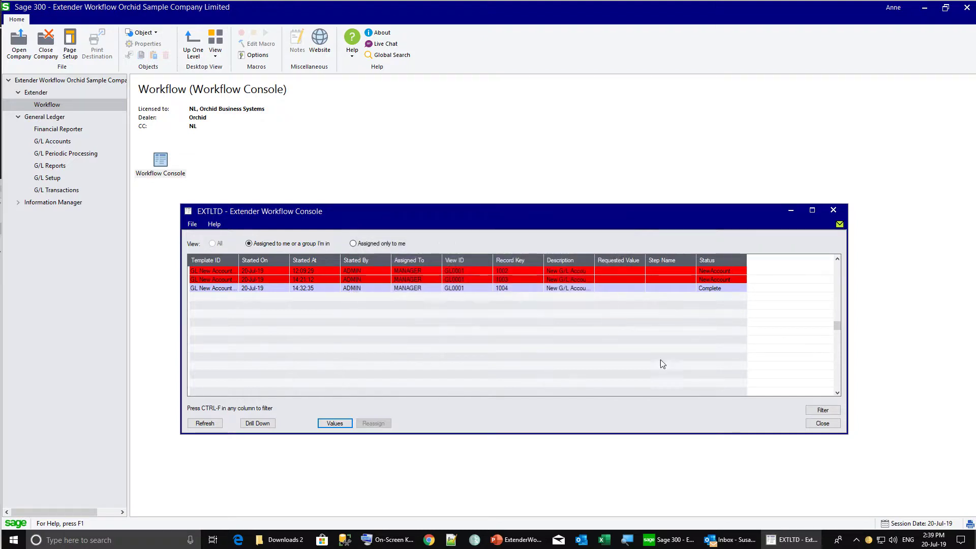
pyautogui.click(822, 423)
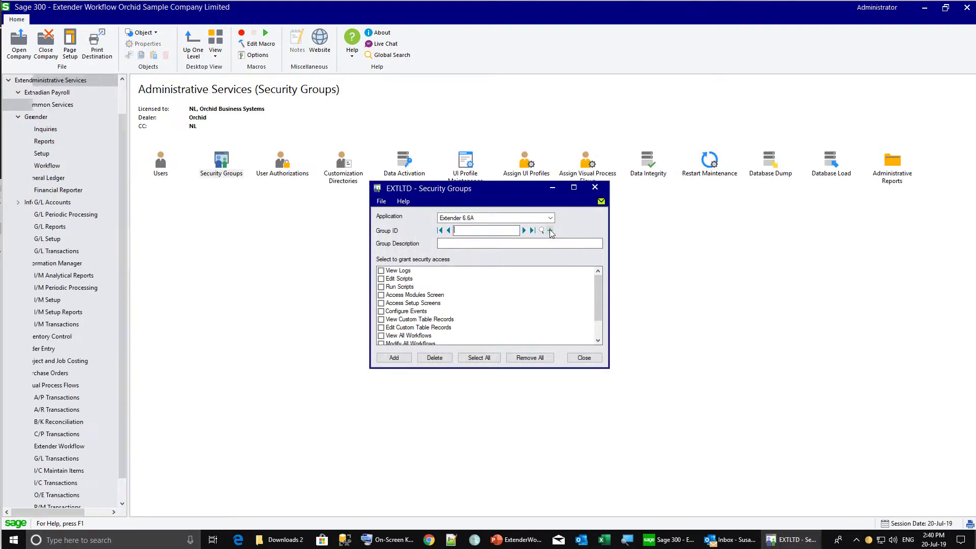
# Add security group VIEWWF, 'View all workflow', granting the View Workflow Logs permission
pyautogui.click(550, 230)
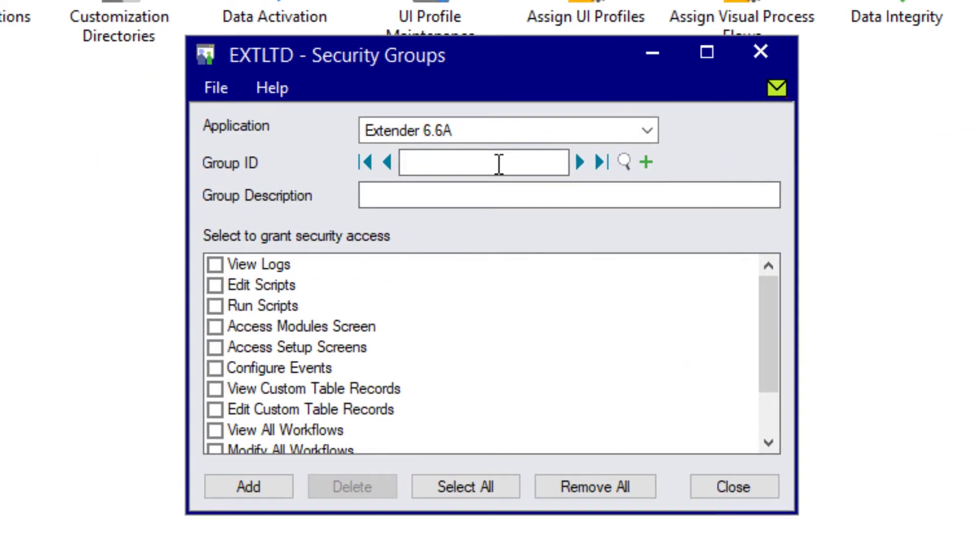
pyautogui.write('VIEWWF')
pyautogui.press('Return')
pyautogui.press('Tab')
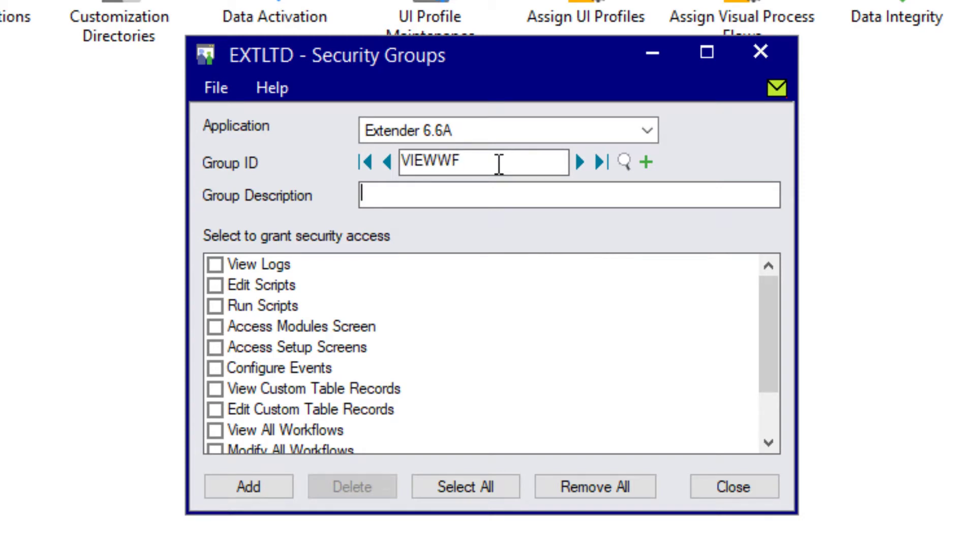
pyautogui.write('View all workflow')
pyautogui.click(215, 430)
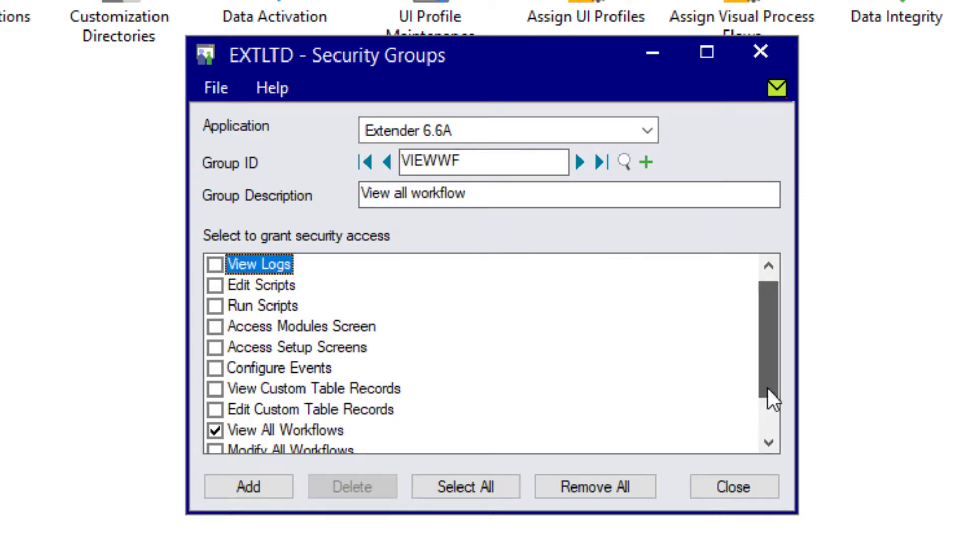
pyautogui.moveTo(767, 388); pyautogui.dragTo(770, 412)
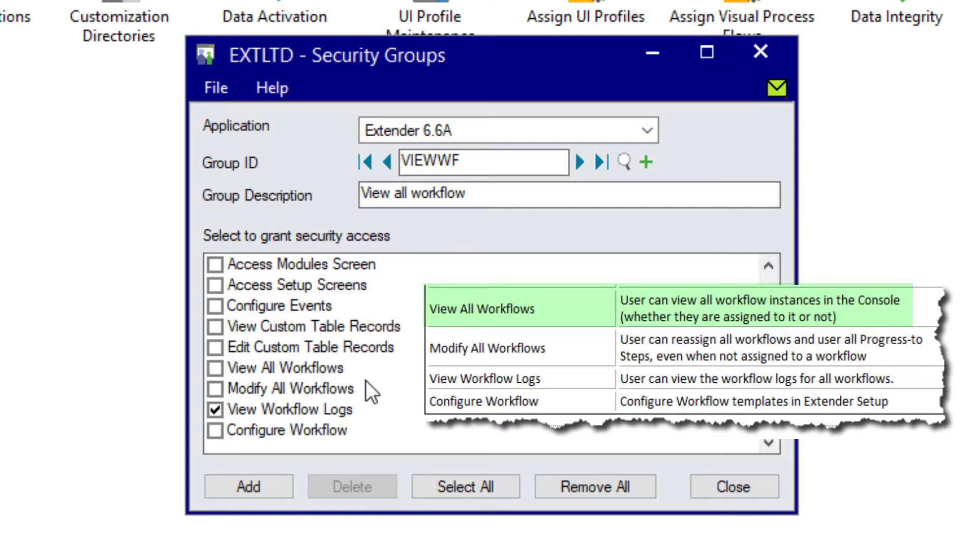
pyautogui.click(264, 489)
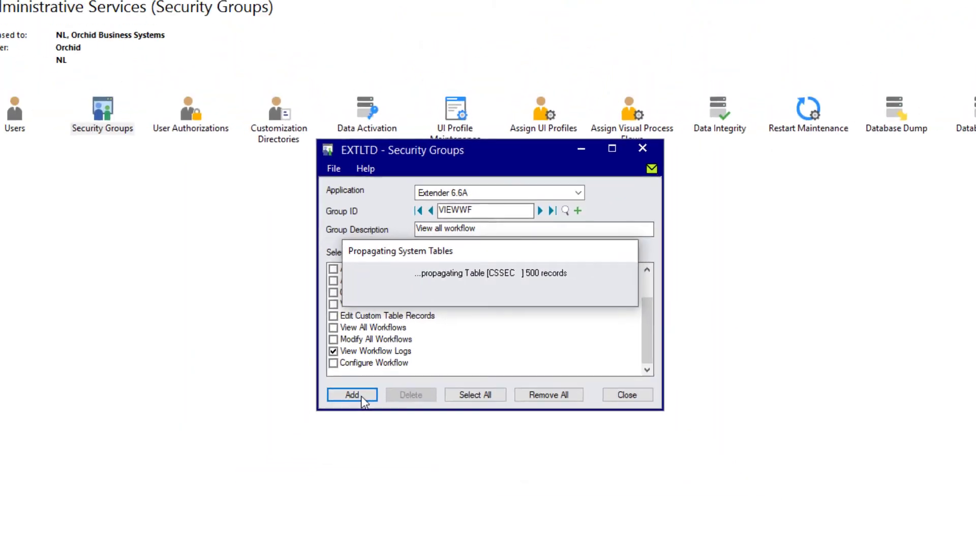
pyautogui.click(179, 111)
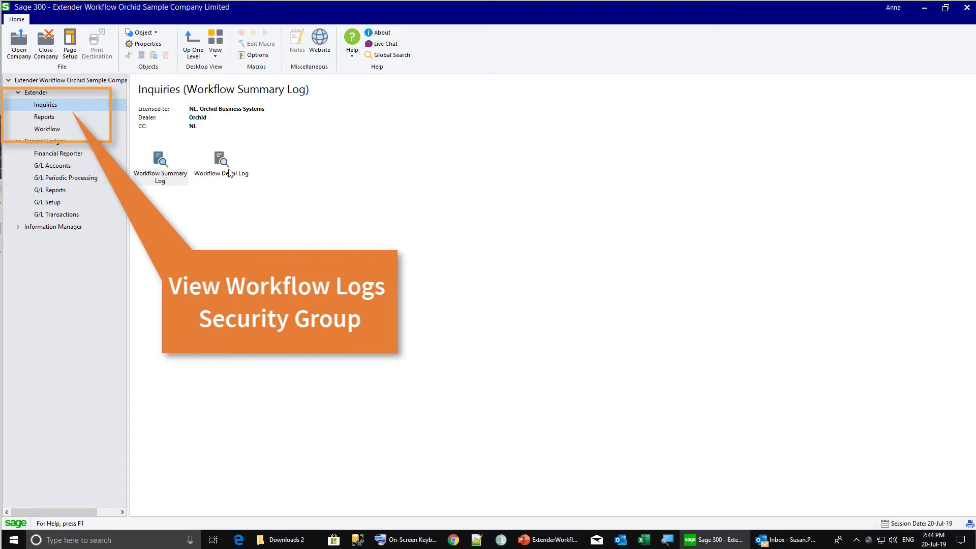
# Open the Workflow Summary Log and filter it to Record Key = '1004'
pyautogui.click(163, 177)
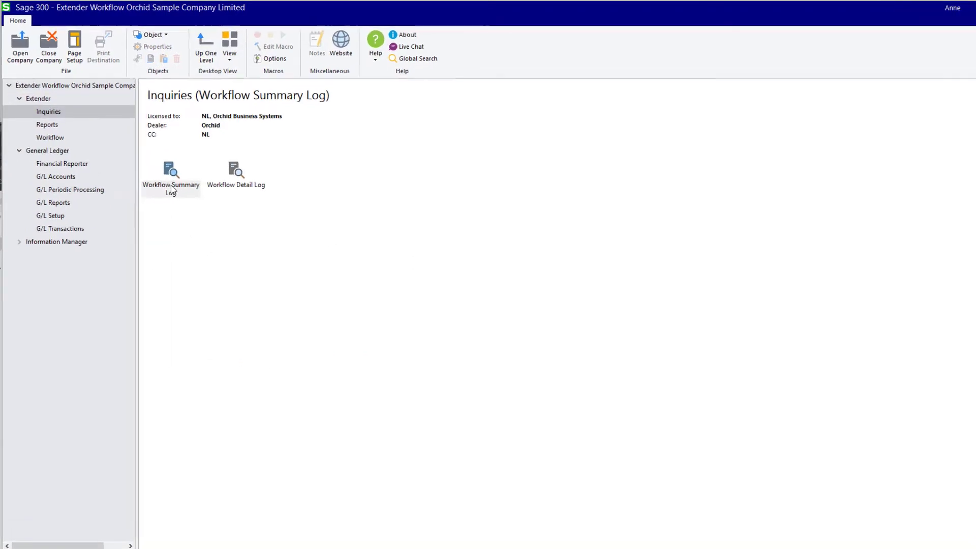
pyautogui.doubleClick(168, 183)
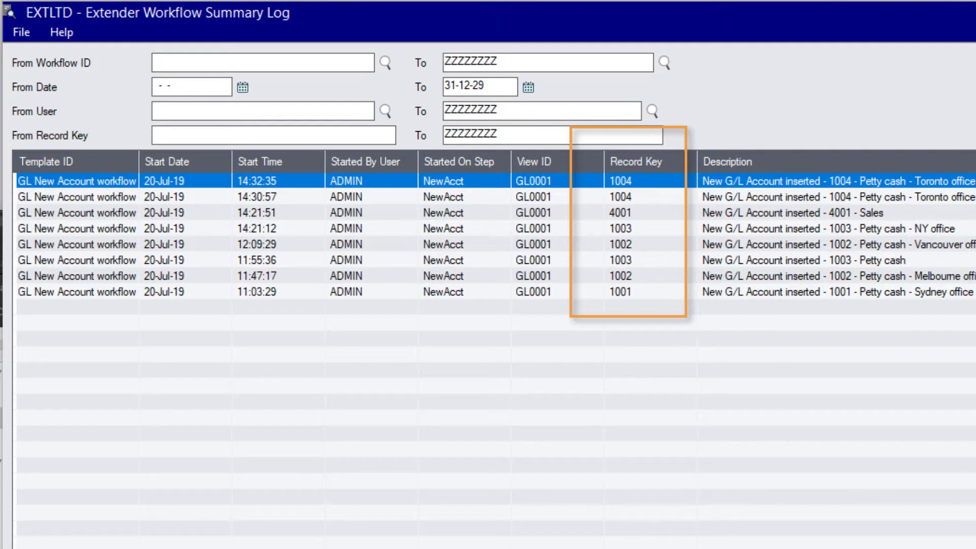
pyautogui.click(19, 32)
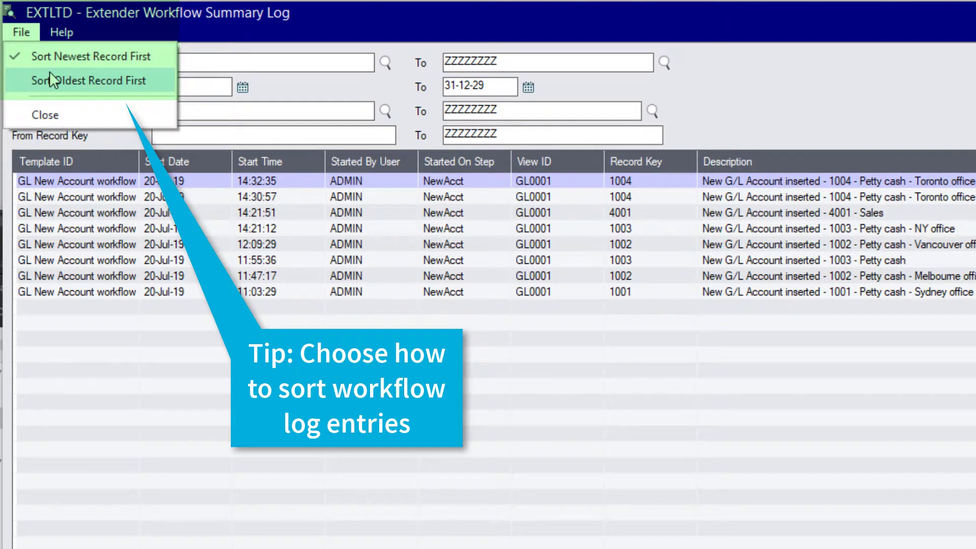
pyautogui.click(112, 32)
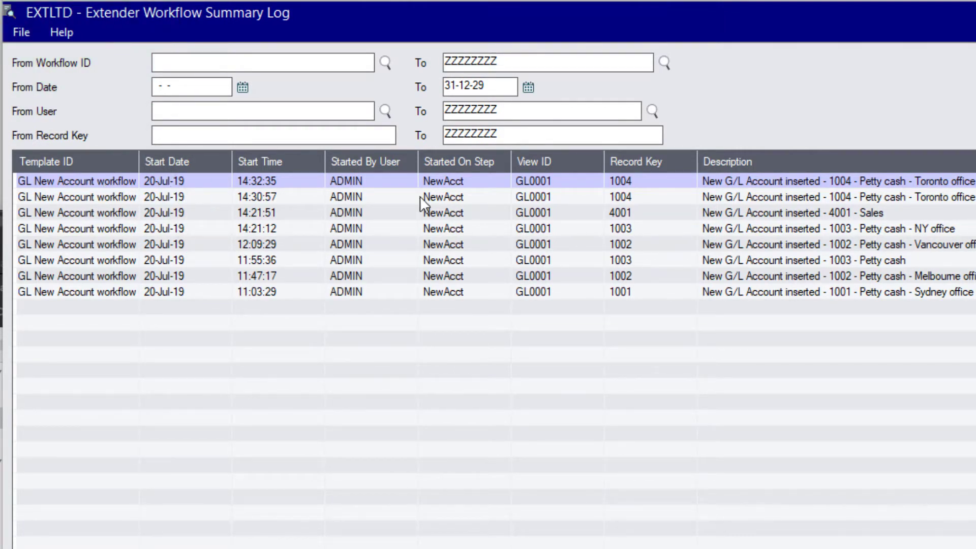
pyautogui.rightClick(625, 179)
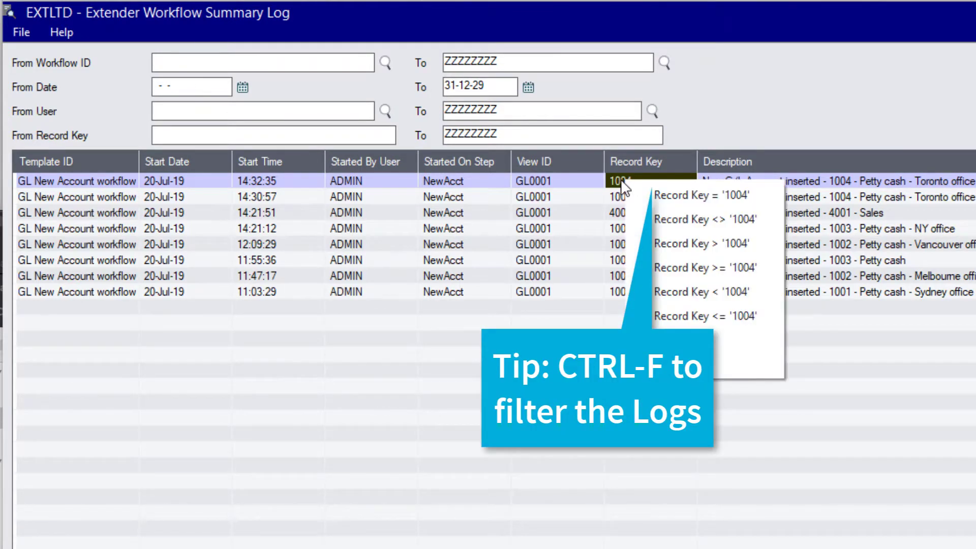
pyautogui.click(695, 200)
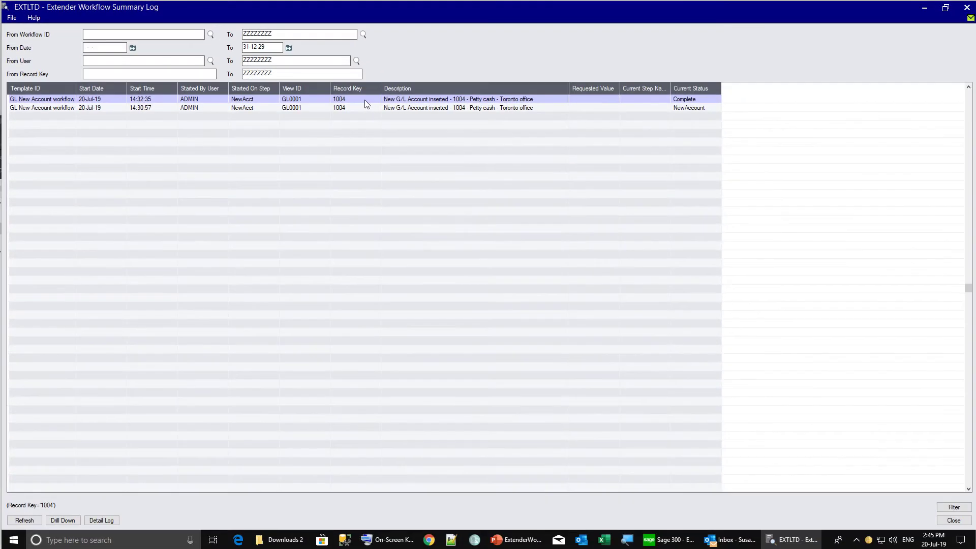
# Review the MarkAsRead step's recorded values for the latest 1004 run, then clear the Record Key filter
pyautogui.doubleClick(408, 112)
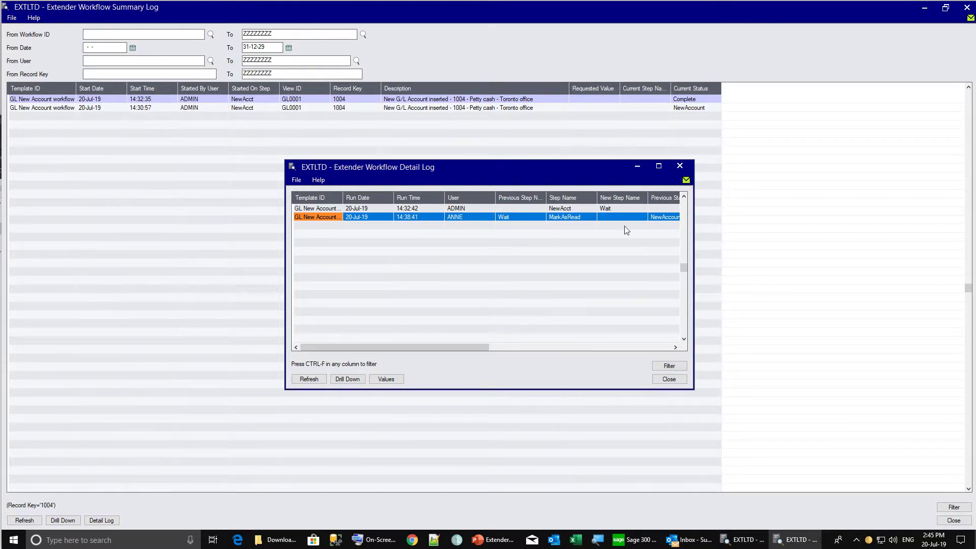
pyautogui.moveTo(694, 251); pyautogui.dragTo(956, 250)
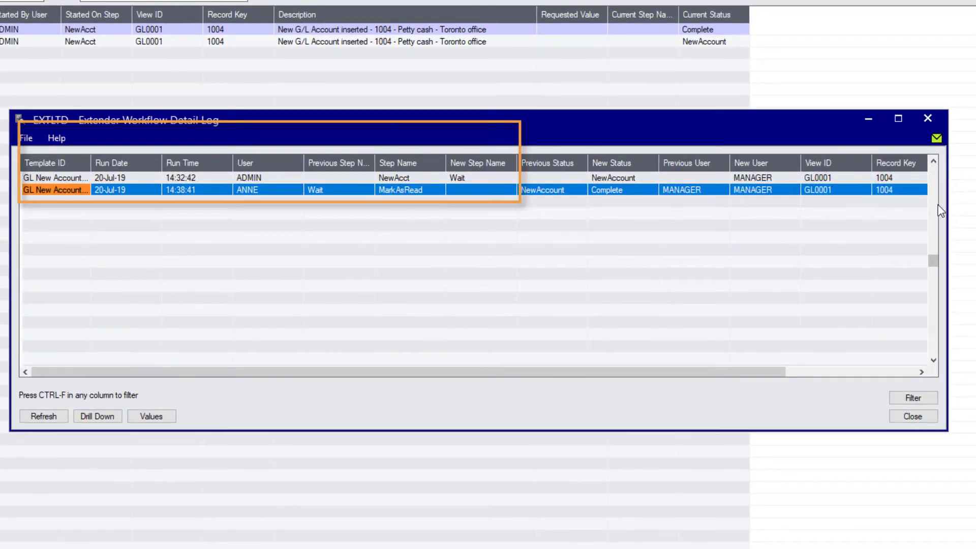
pyautogui.click(152, 417)
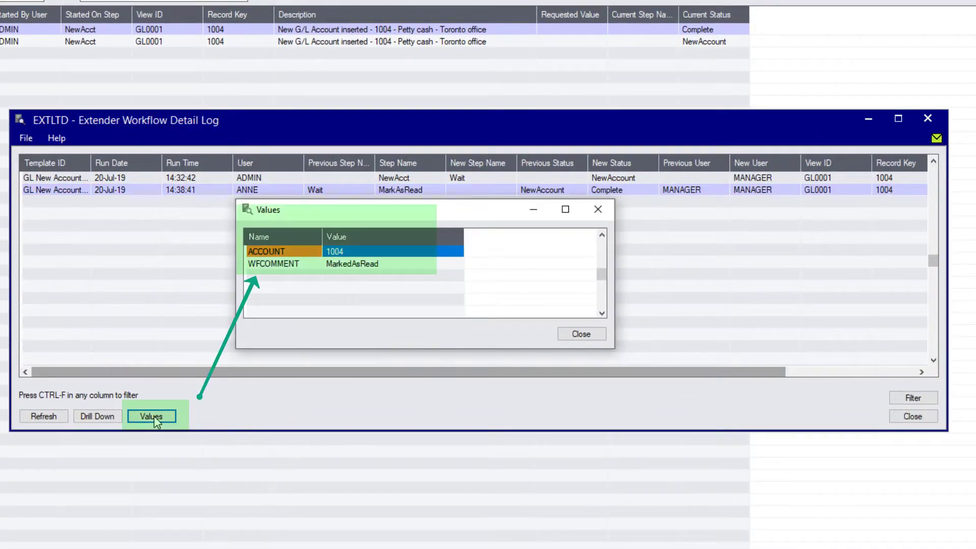
pyautogui.click(580, 334)
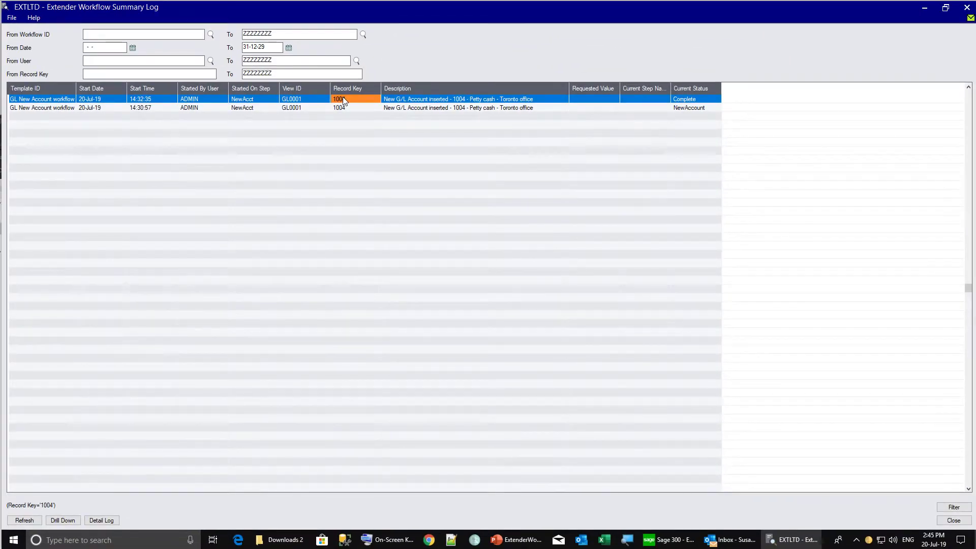
pyautogui.rightClick(343, 96)
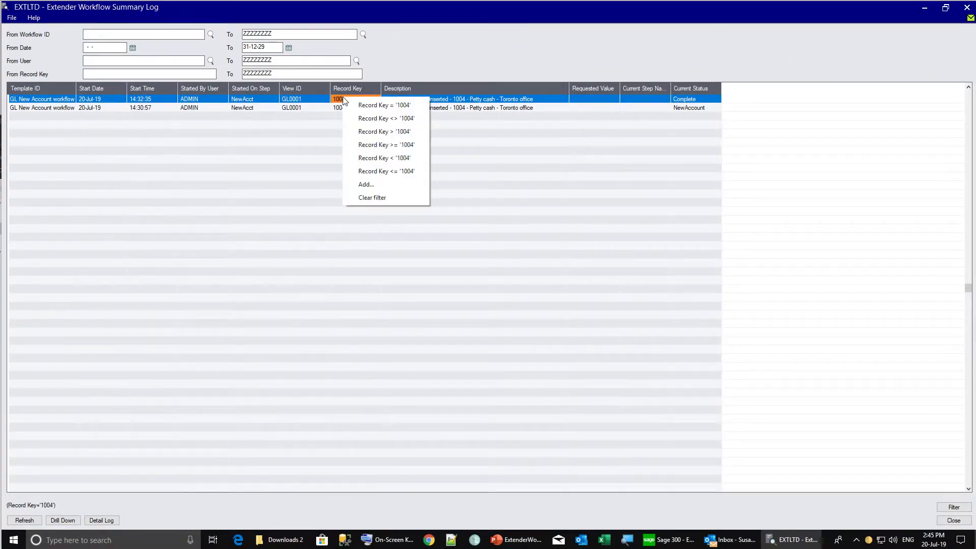
pyautogui.click(369, 198)
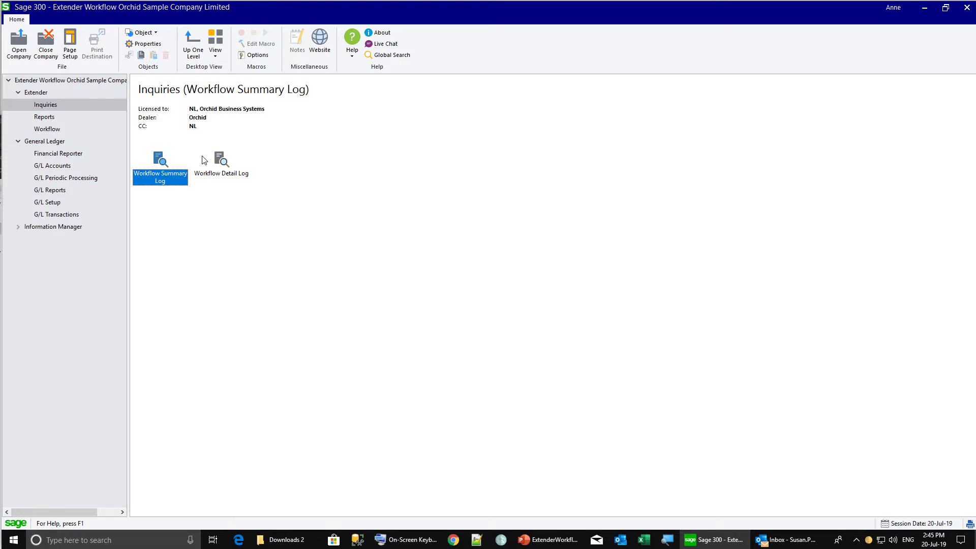
# Open the Workflow Detail Log and autofit the Template ID column to show full names
pyautogui.doubleClick(220, 161)
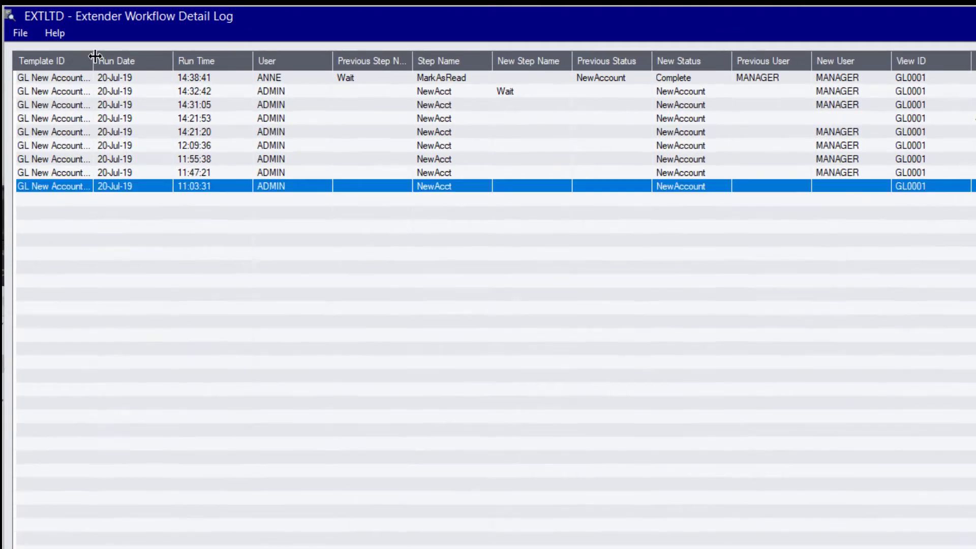
pyautogui.doubleClick(93, 60)
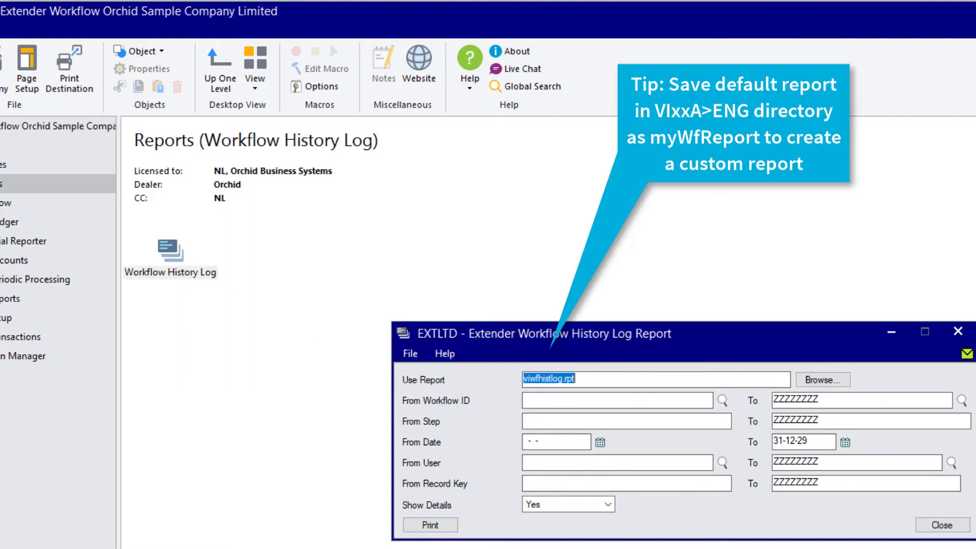
# Preview the Workflow History Log Report with details, then close the preview
pyautogui.click(421, 525)
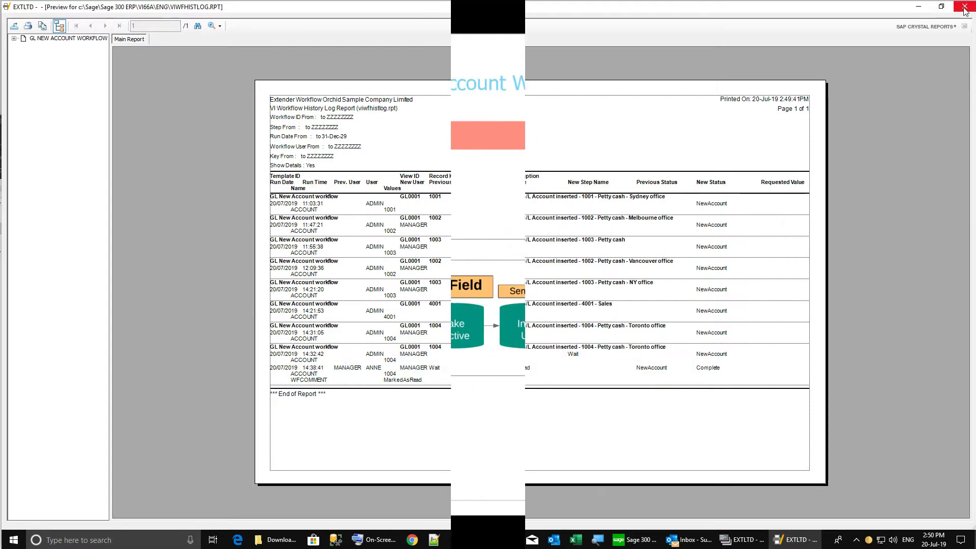
pyautogui.click(964, 6)
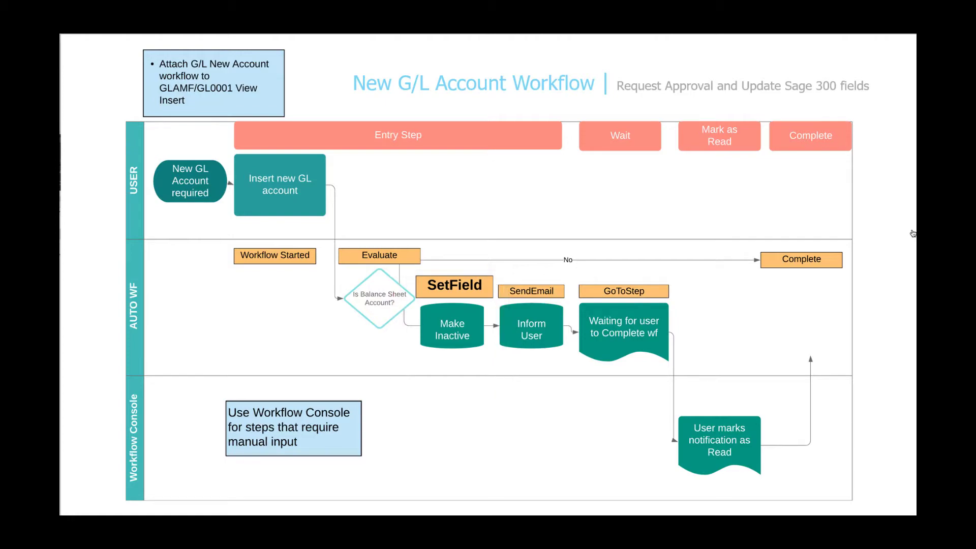
# Renumber the NewAcct actions and set Evaluate's True Action # to 41
pyautogui.hotkey('alt', 'Tab')
pyautogui.click(359, 323)
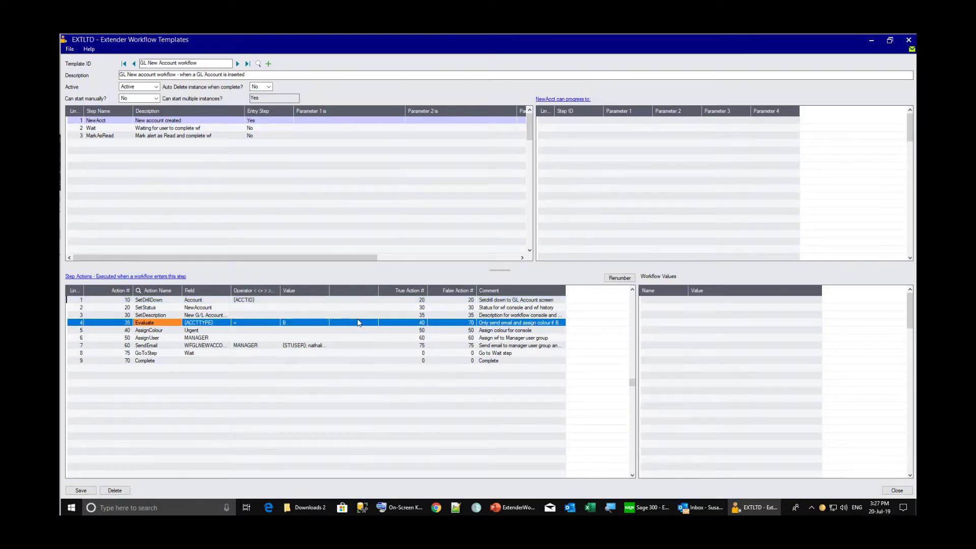
pyautogui.click(613, 279)
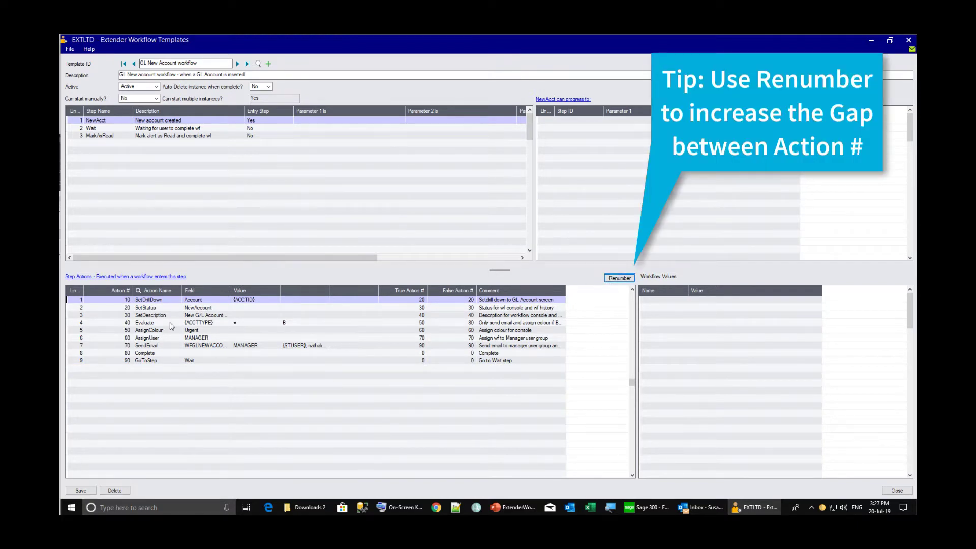
pyautogui.click(148, 325)
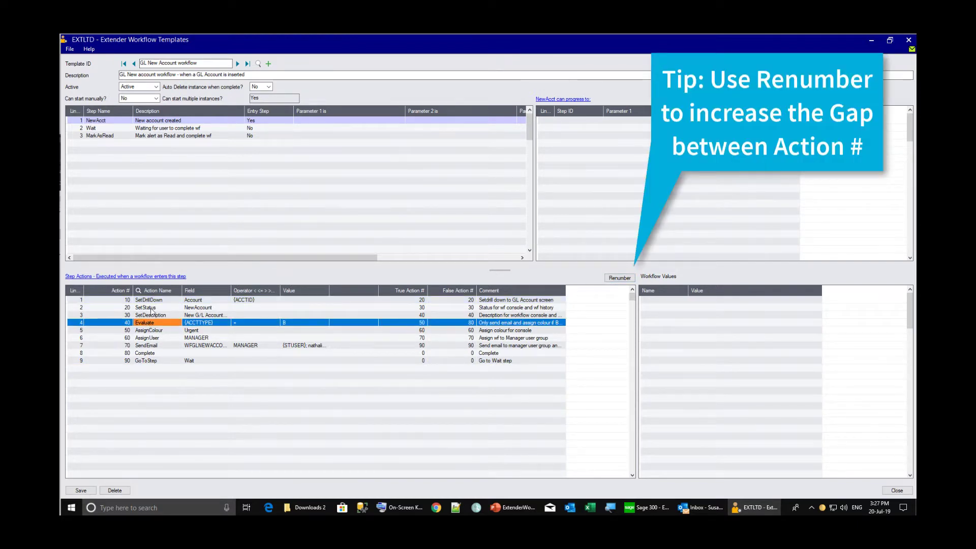
pyautogui.click(151, 279)
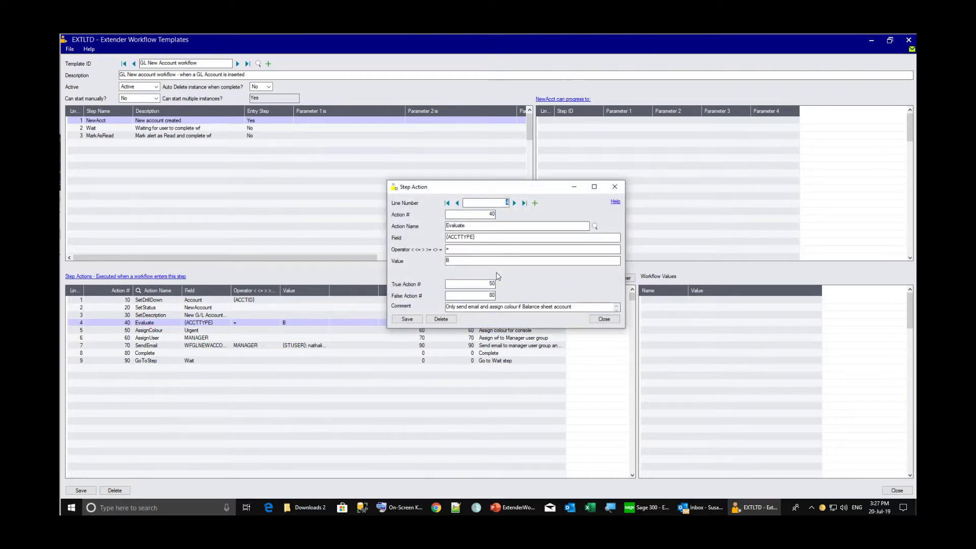
pyautogui.moveTo(487, 283); pyautogui.dragTo(502, 281)
pyautogui.write('41')
pyautogui.click(407, 318)
# Add action 41 as SetField with field {ACTIVESW} and value 0
pyautogui.click(535, 202)
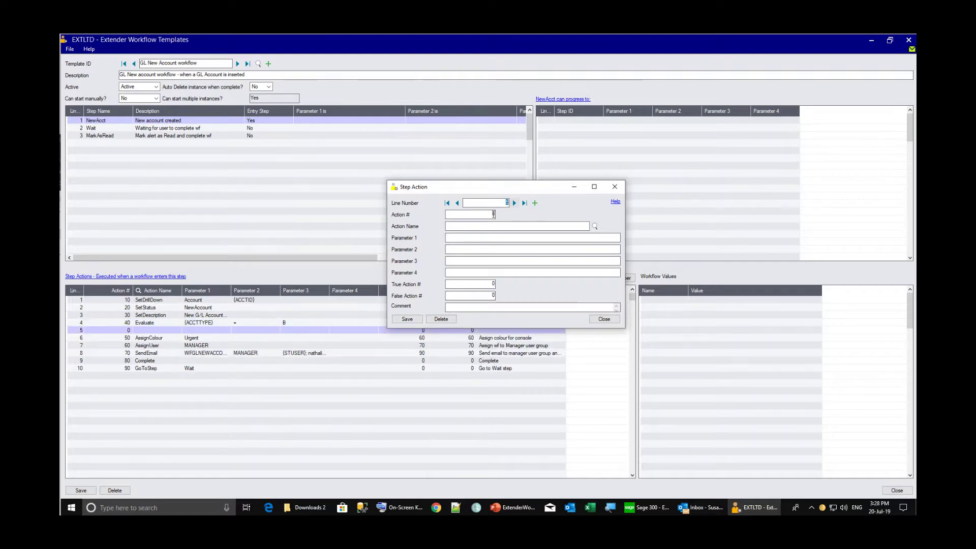
pyautogui.write('41')
pyautogui.click(595, 226)
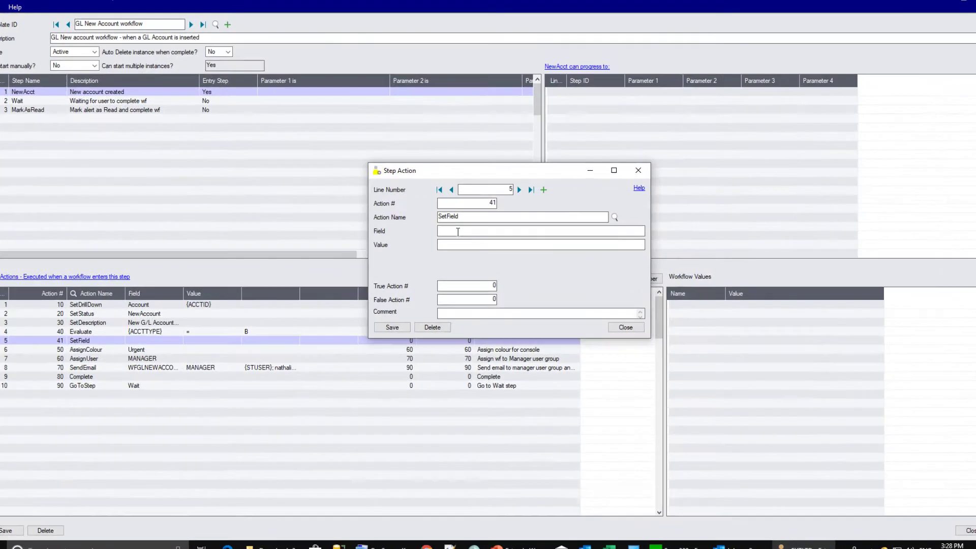
pyautogui.click(458, 231)
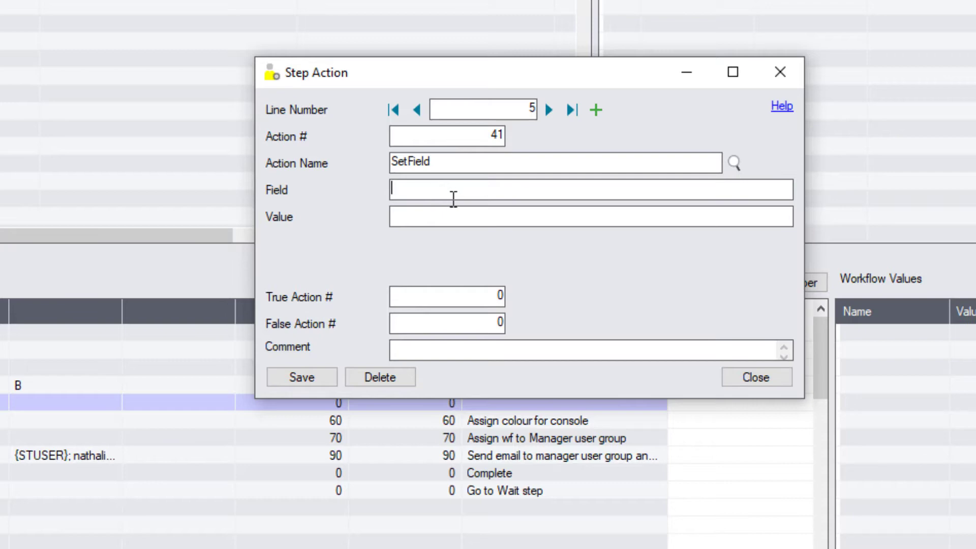
pyautogui.write('{ACTIVESW}')
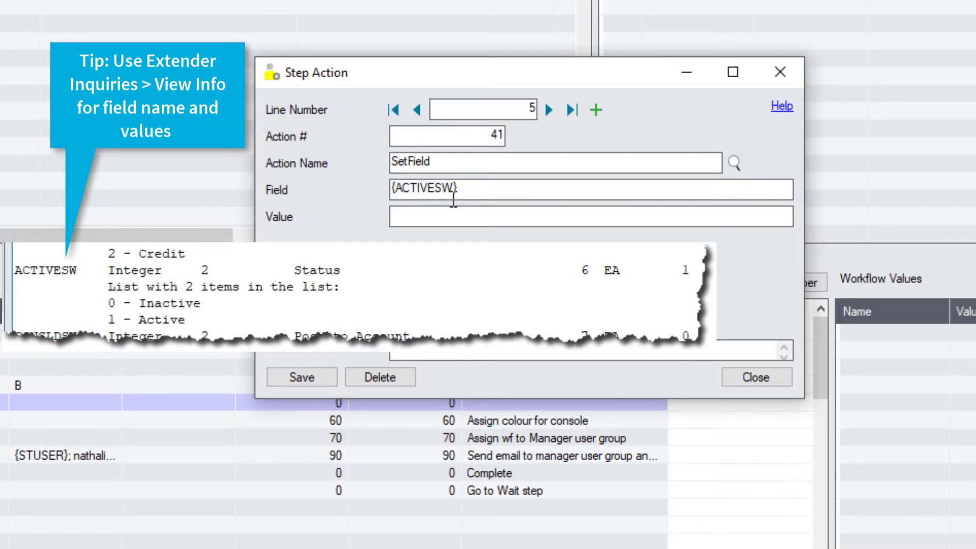
pyautogui.press('Tab')
pyautogui.write('0')
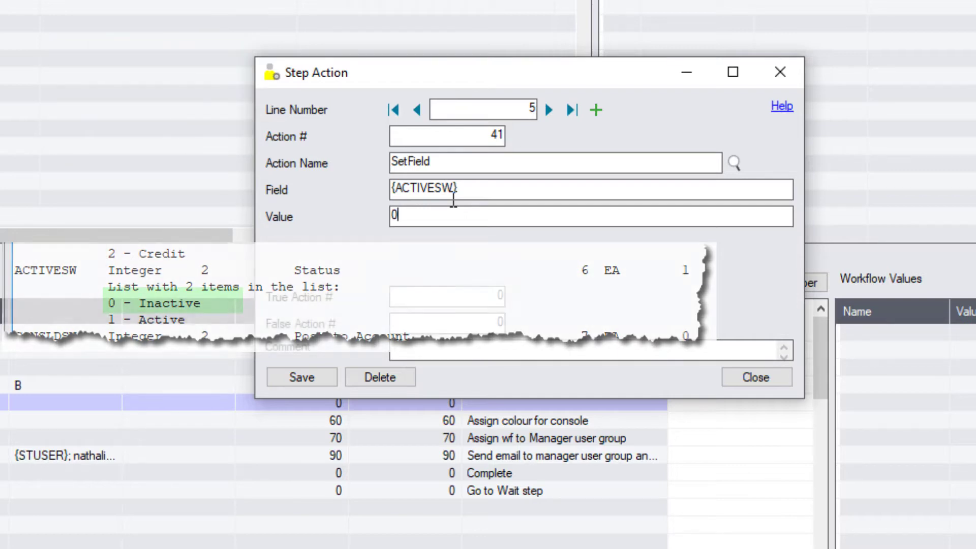
pyautogui.click(501, 296)
# Point the action's true and false branches to action 42
pyautogui.write('42')
pyautogui.press('Tab')
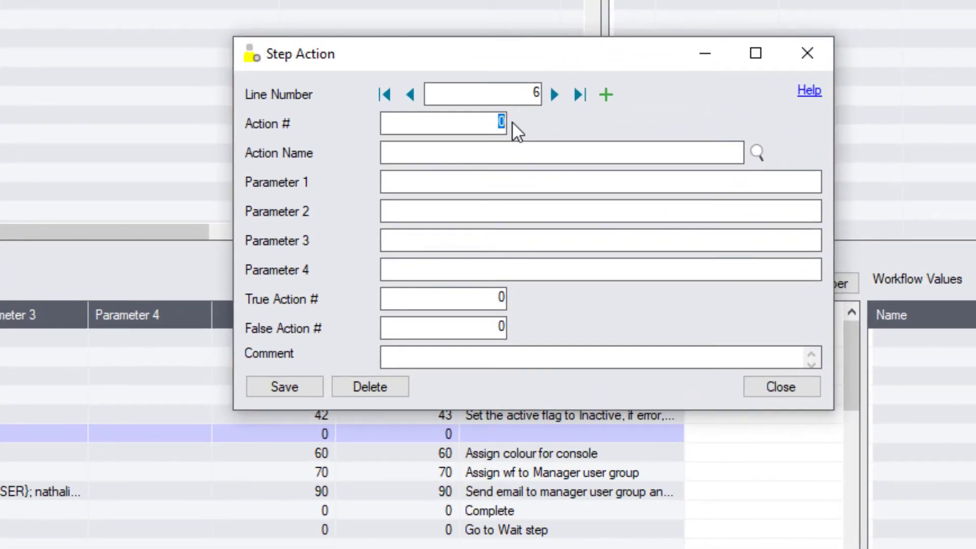
pyautogui.write('42')
pyautogui.press('Tab')
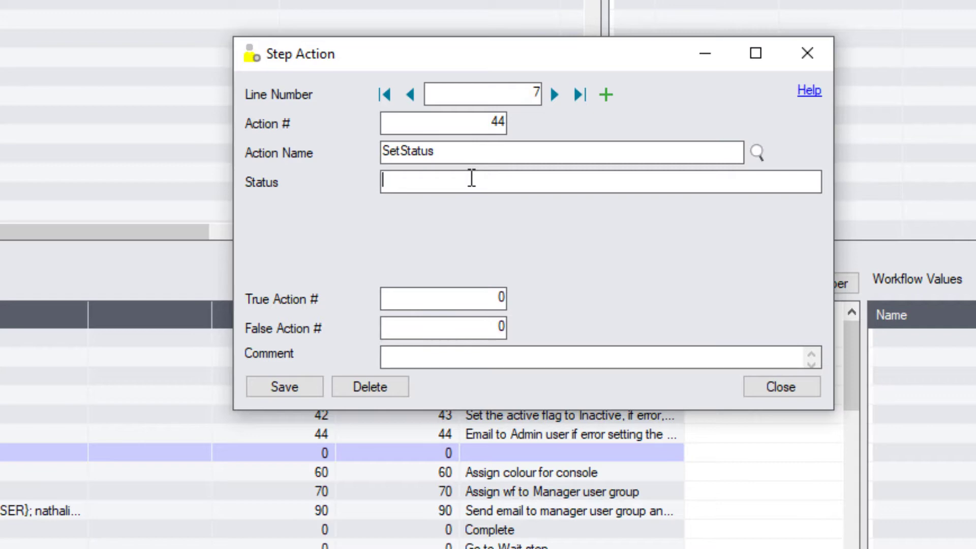
# Add SetStatus with status NewAcctInactive, continuing to action 50 on both branches
pyautogui.write('NewAcctInactive')
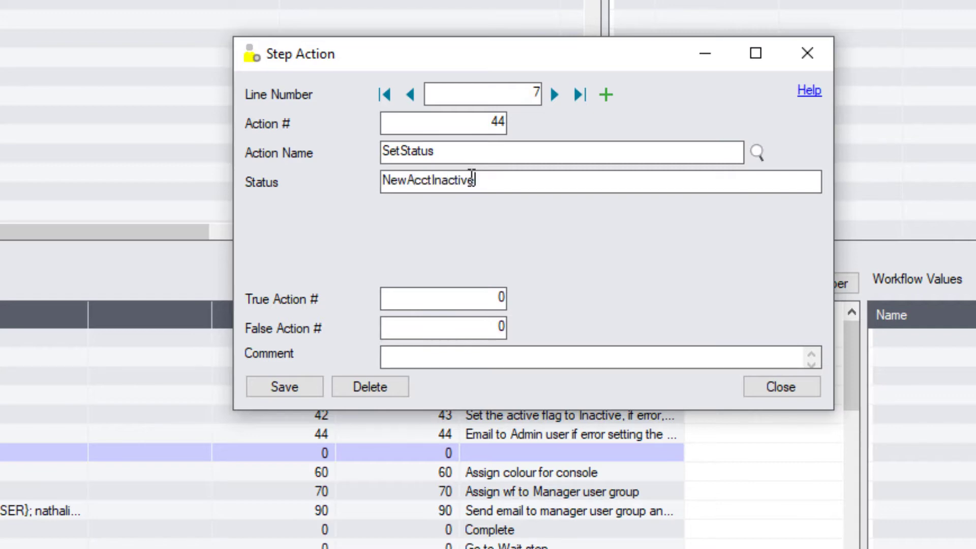
pyautogui.press('Tab')
pyautogui.write('50')
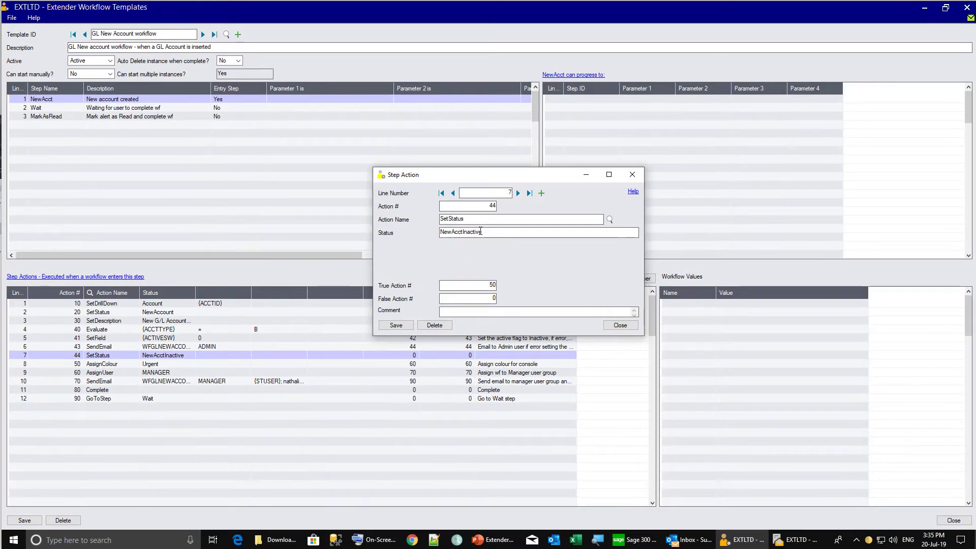
pyautogui.press('Tab')
pyautogui.write('50')
pyautogui.press('Tab')
pyautogui.click(406, 339)
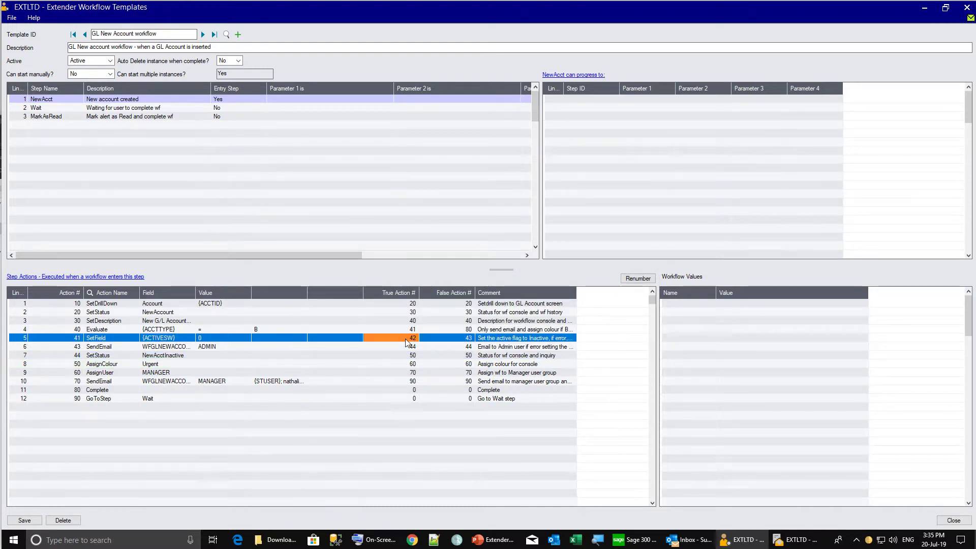
# Change SetField's True Action # to 44, renumber actions 10–120, and save the template
pyautogui.click(406, 338)
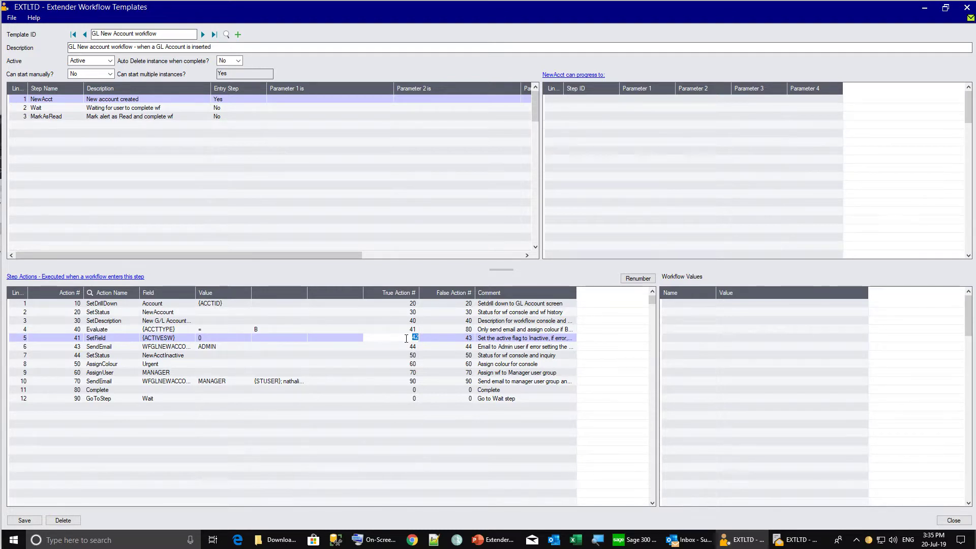
pyautogui.write('44')
pyautogui.press('Tab')
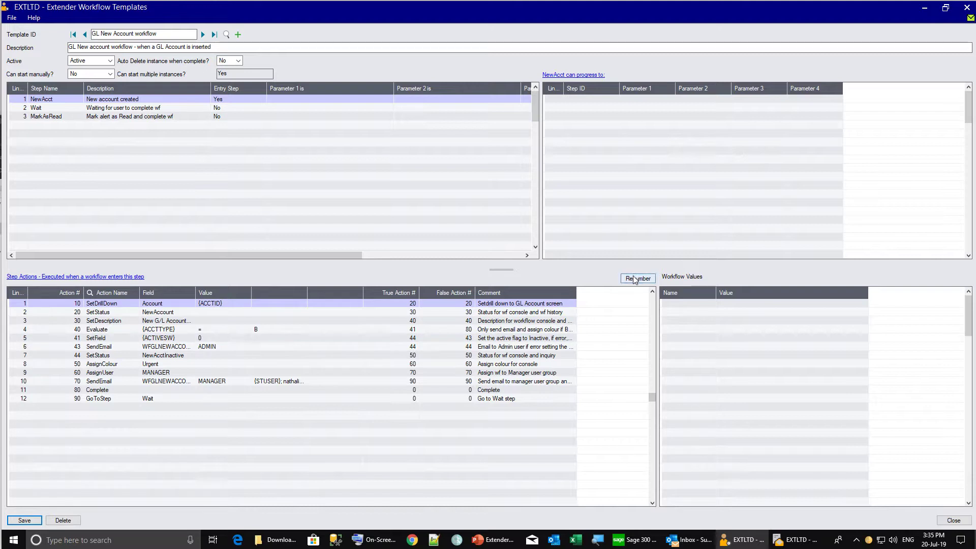
pyautogui.click(634, 279)
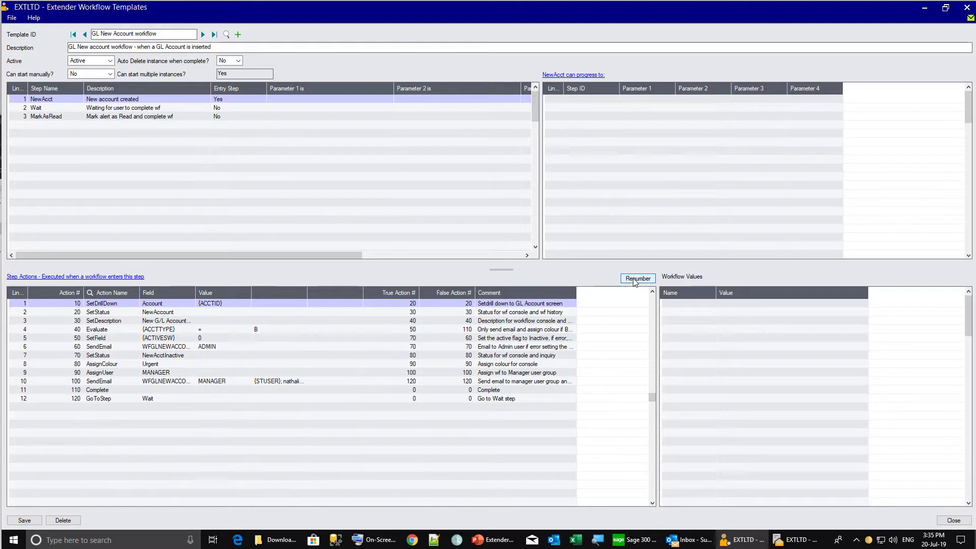
pyautogui.click(24, 520)
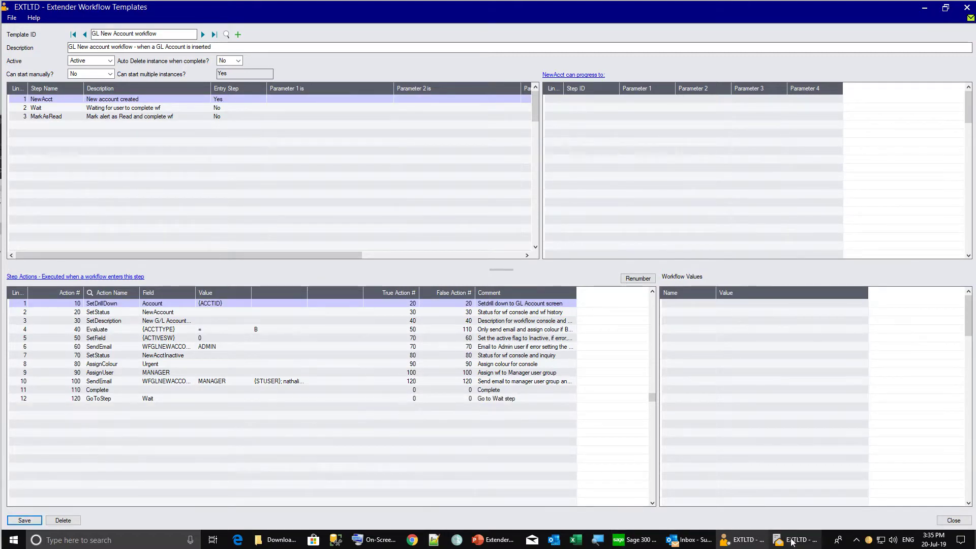
# Add G/L account 1005 with description 'Petty cash - Paris office'
pyautogui.moveTo(792, 542)
pyautogui.click(823, 497)
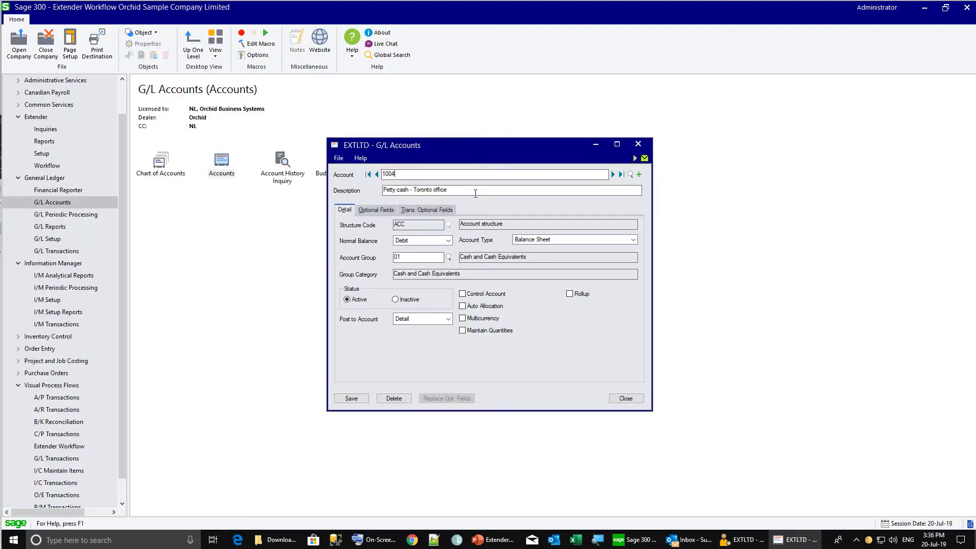
pyautogui.write('5')
pyautogui.press('Tab')
pyautogui.write('Paris')
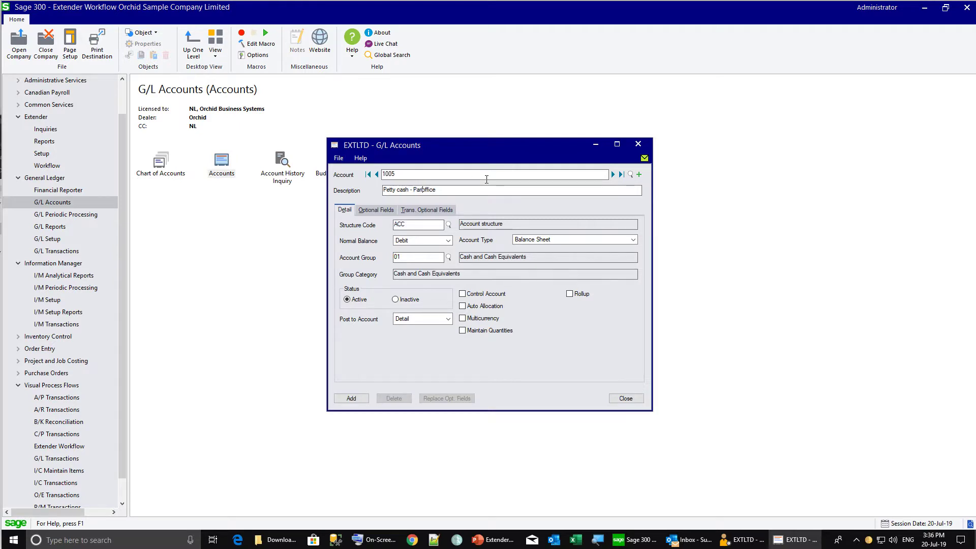
pyautogui.click(352, 398)
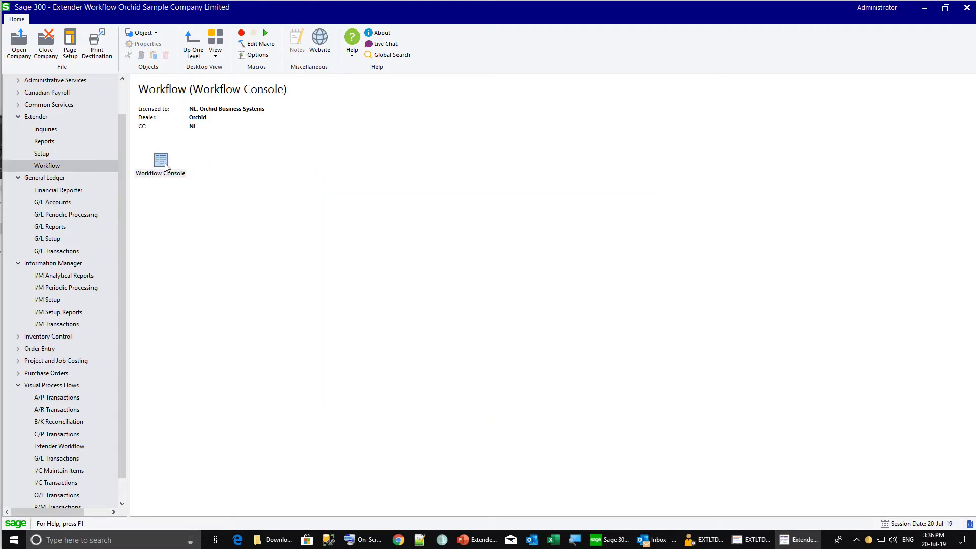
# Confirm account 1005's new workflow appears in the Workflow Console, then return to G/L Accounts
pyautogui.doubleClick(160, 160)
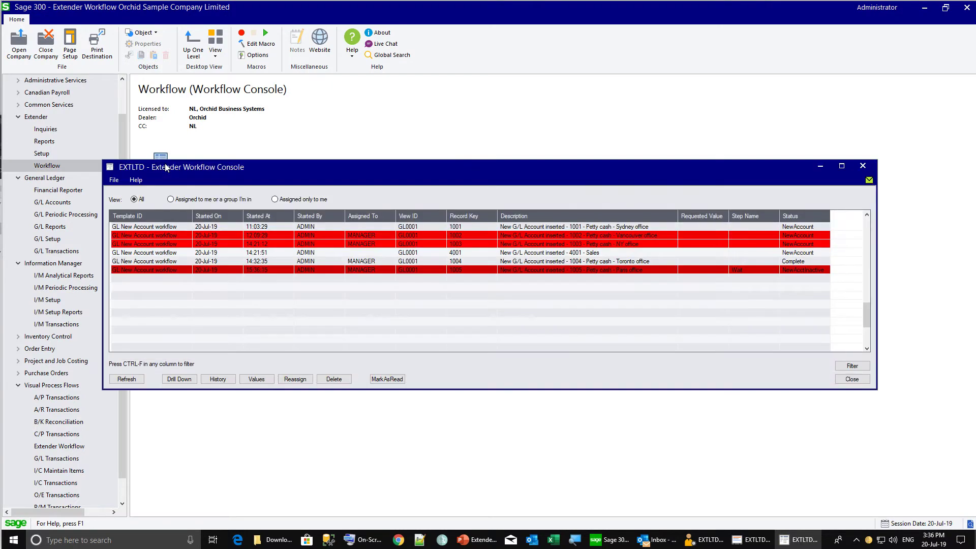
pyautogui.click(172, 271)
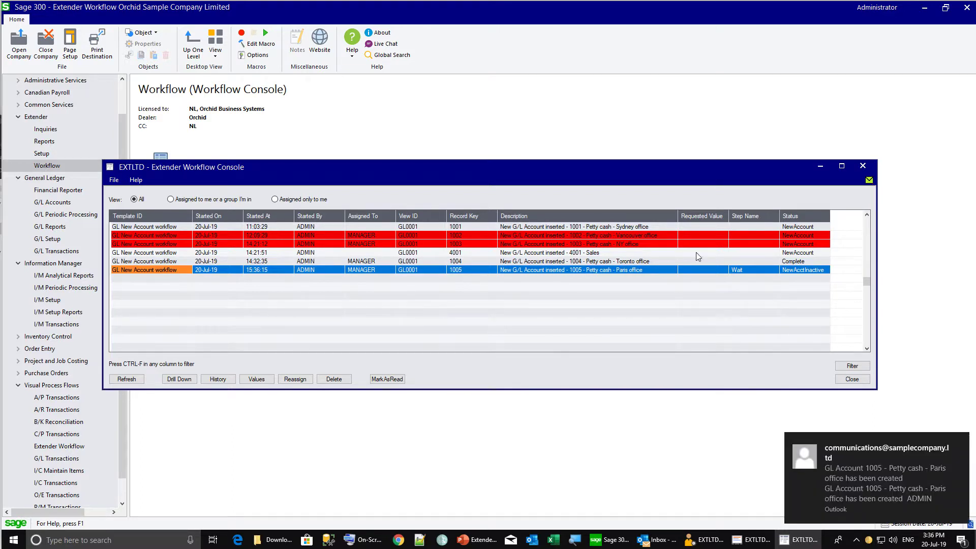
pyautogui.click(754, 542)
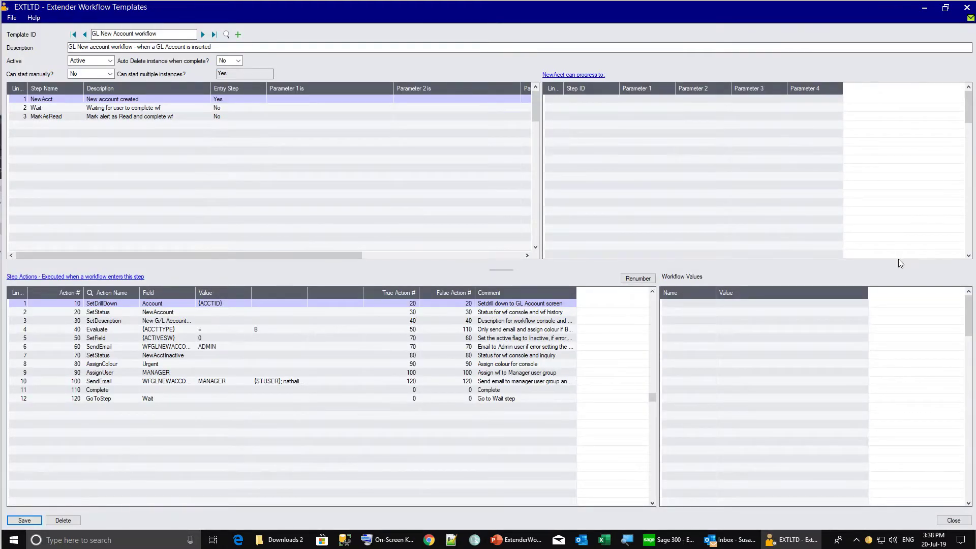
# Insert action 55 below SetField and assign it the ShowUserMessage script
pyautogui.click(144, 339)
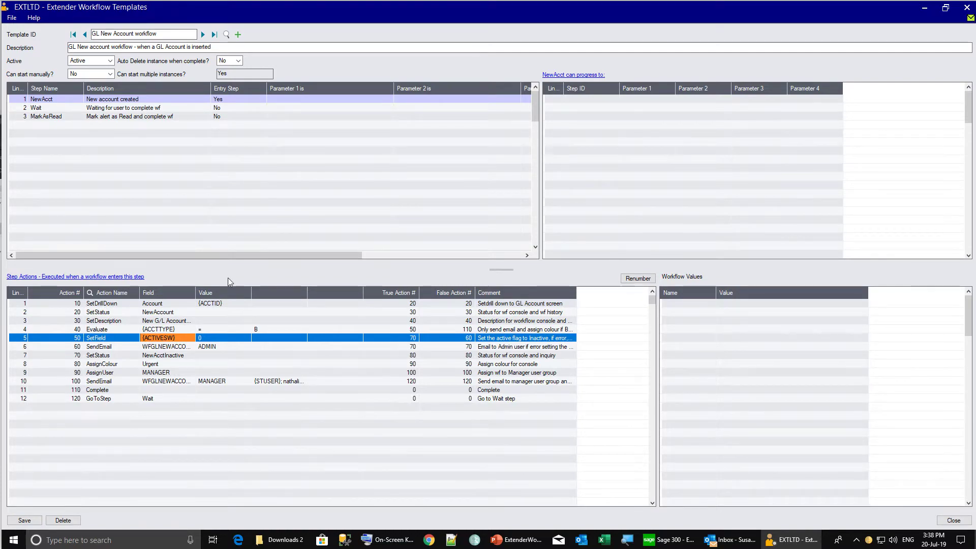
pyautogui.press('Insert')
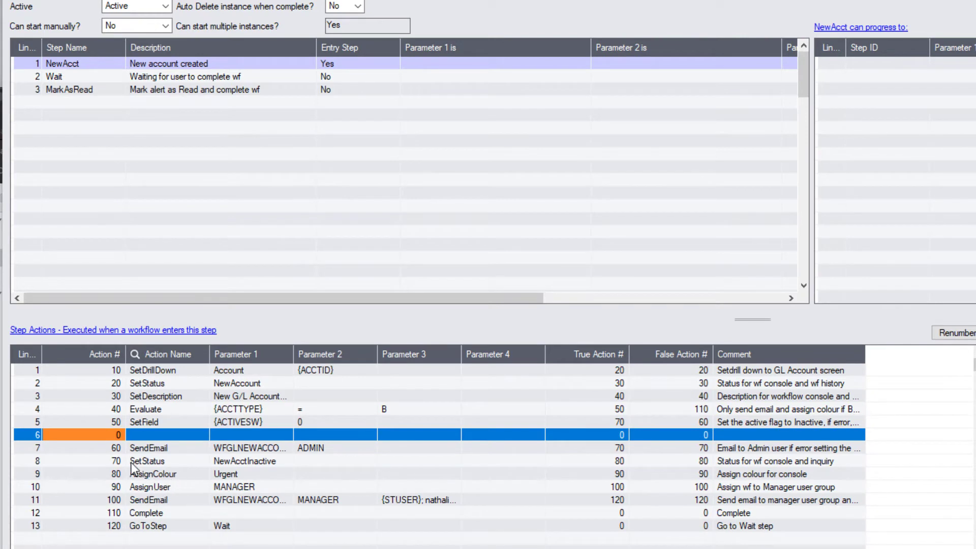
pyautogui.write('55')
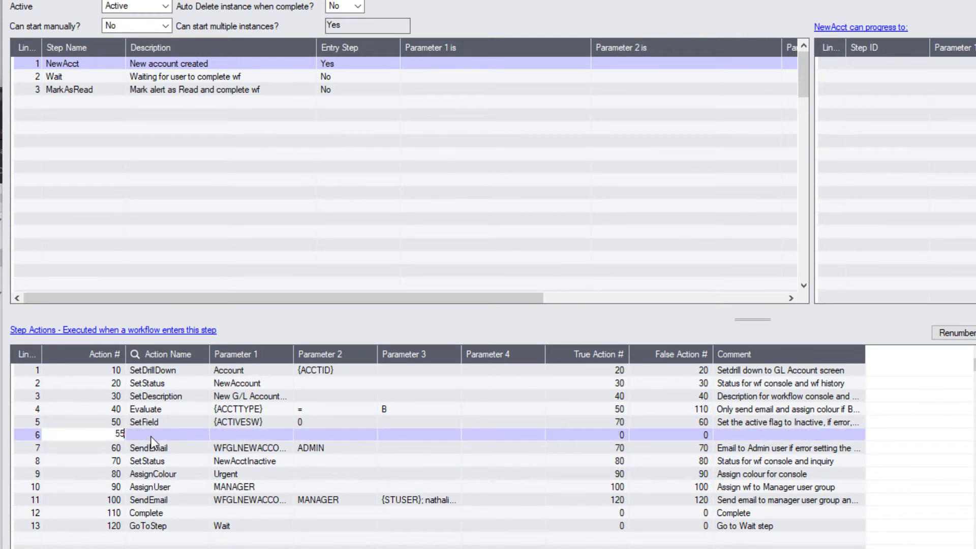
pyautogui.click(152, 436)
pyautogui.click(201, 434)
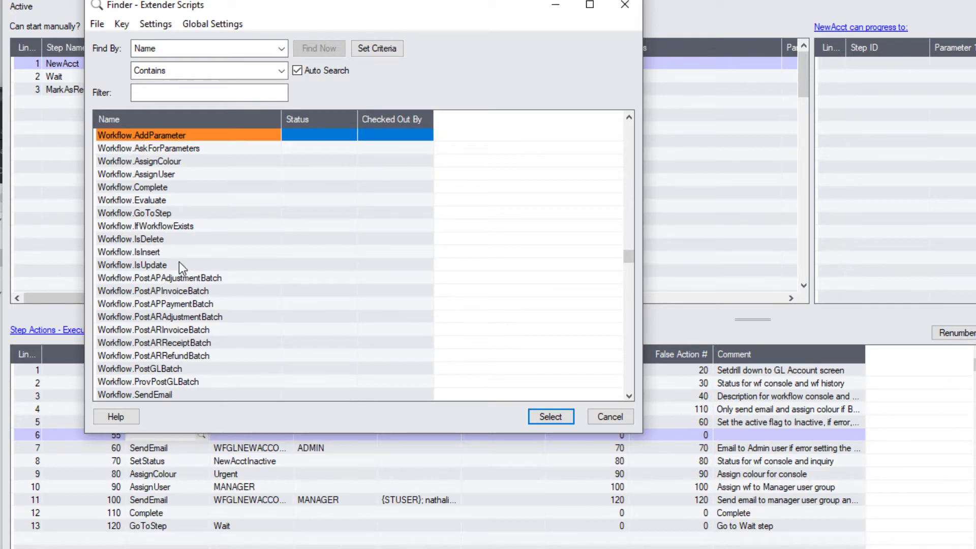
pyautogui.click(145, 99)
pyautogui.write('sho')
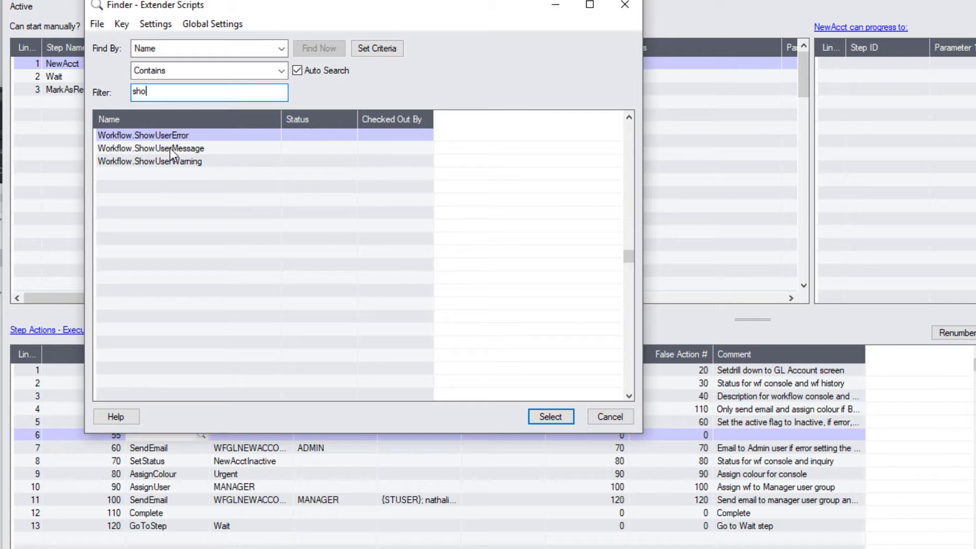
pyautogui.doubleClick(171, 148)
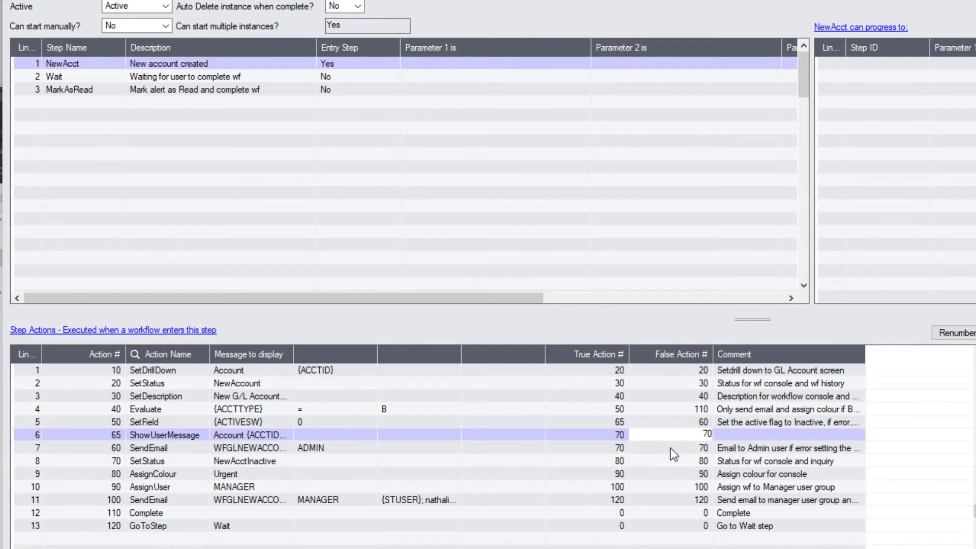
# Commit the ShowUserMessage action and paste a descriptive comment on its row
pyautogui.click(498, 423)
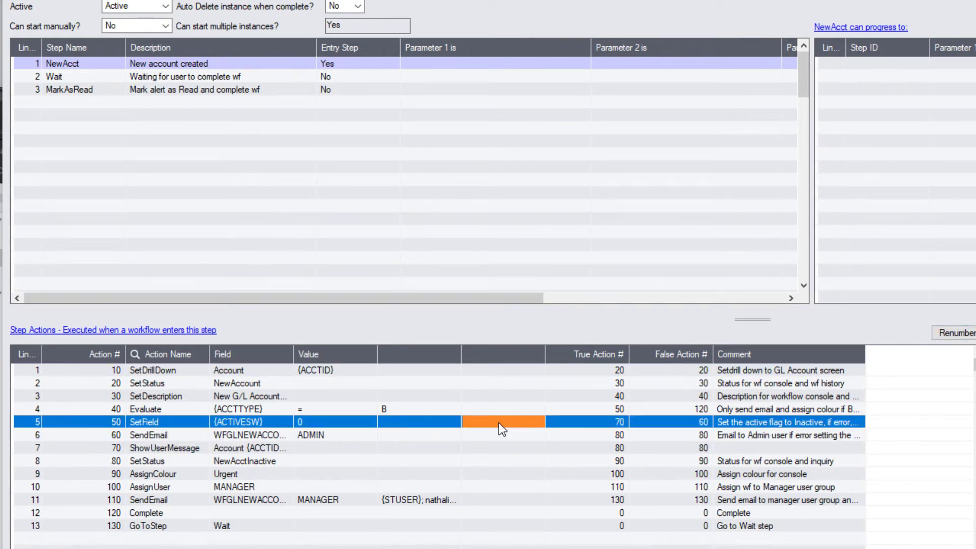
pyautogui.click(483, 450)
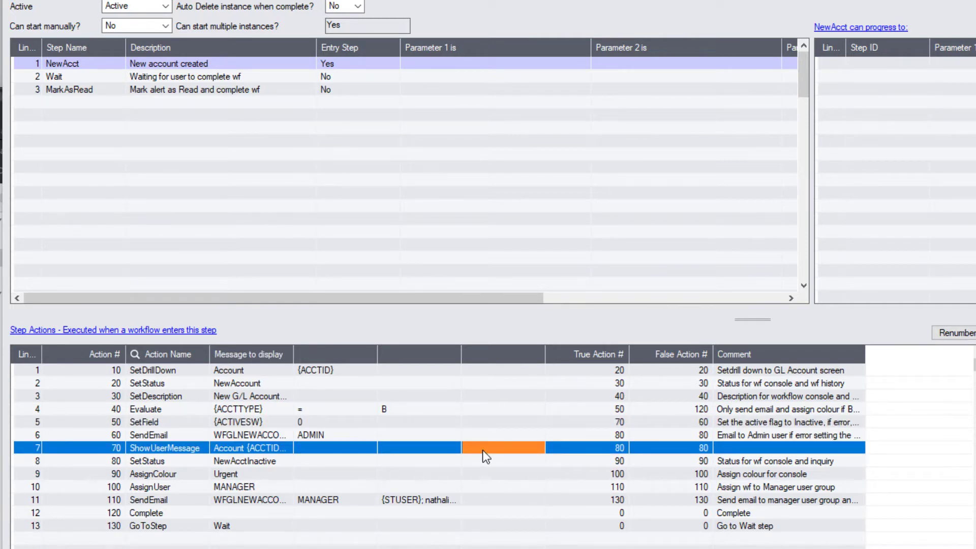
pyautogui.doubleClick(735, 449)
pyautogui.write('Display a message on the Sage 300 screen.')
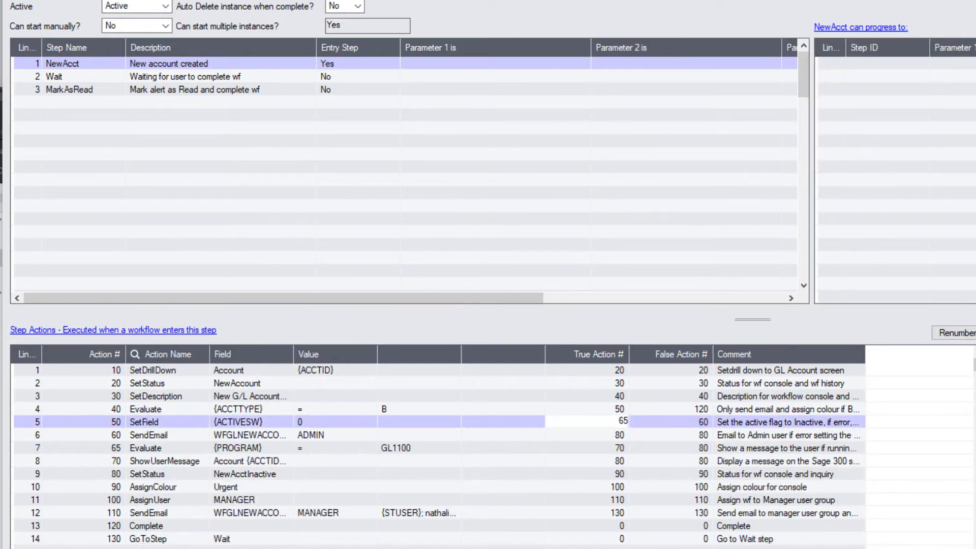
pyautogui.click(153, 370)
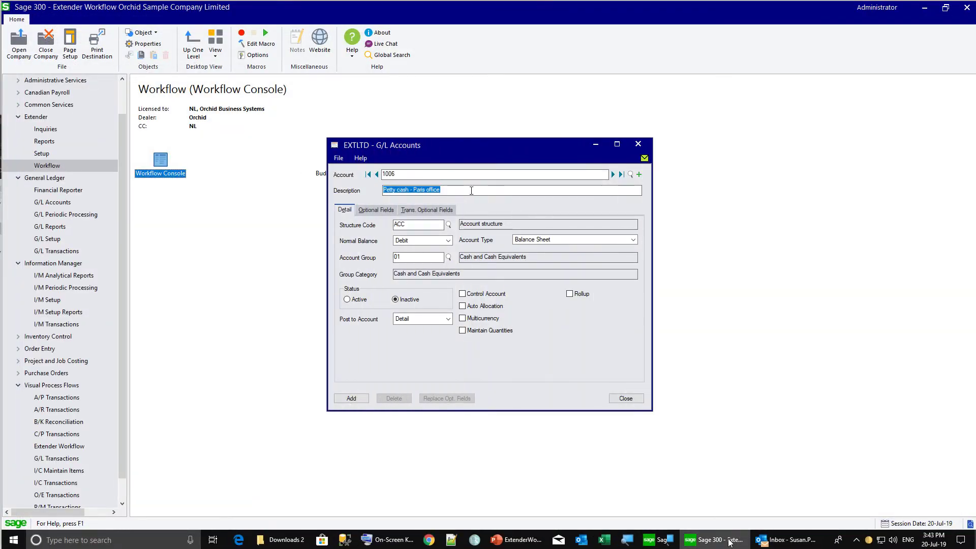
# Change the description to 'Petty cash - HK office' and add G/L account 1006
pyautogui.doubleClick(417, 191)
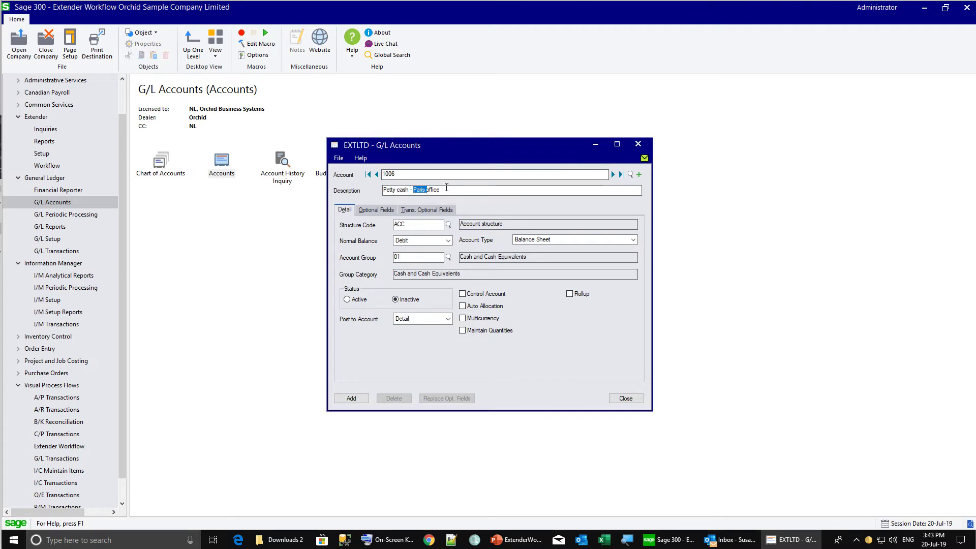
pyautogui.write('HK')
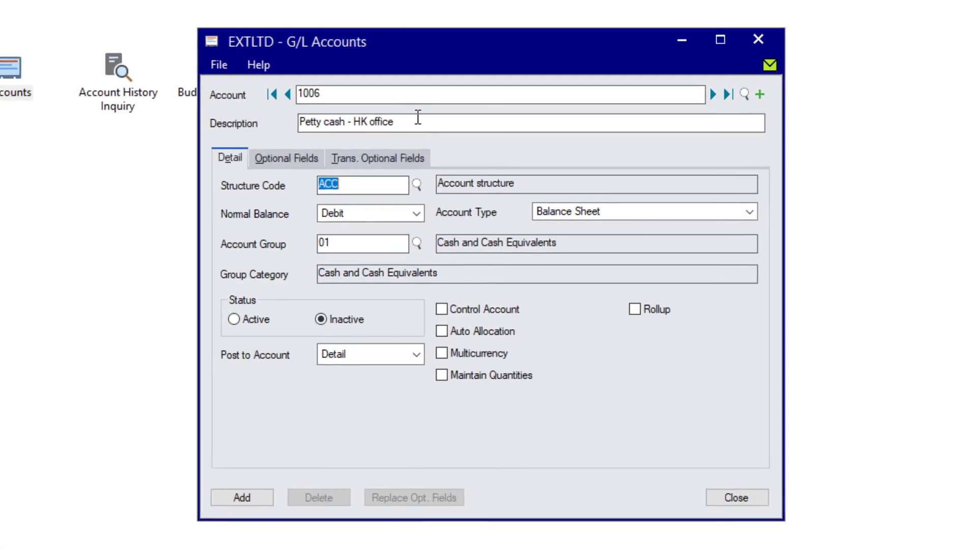
pyautogui.click(358, 396)
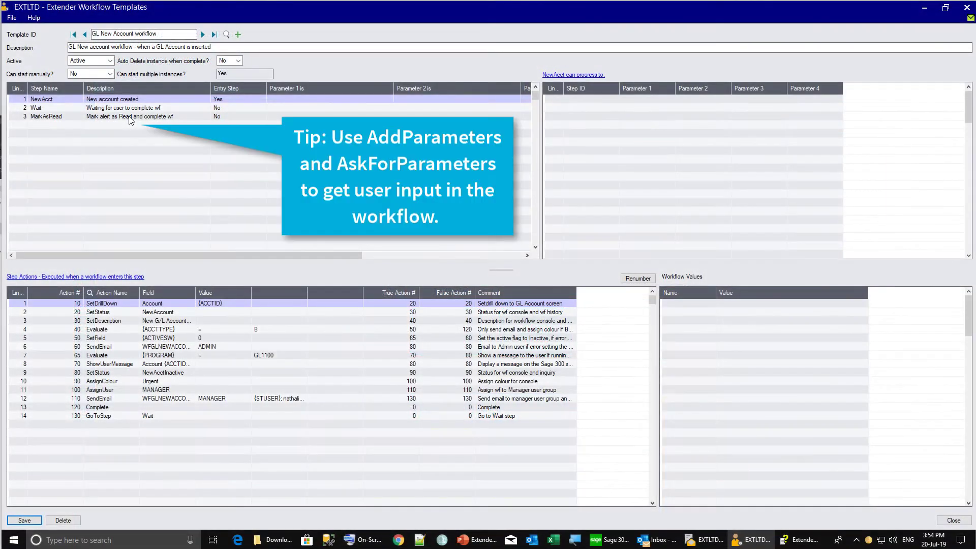
# Add a new AddParameter action line to the MarkAsRead step
pyautogui.click(129, 119)
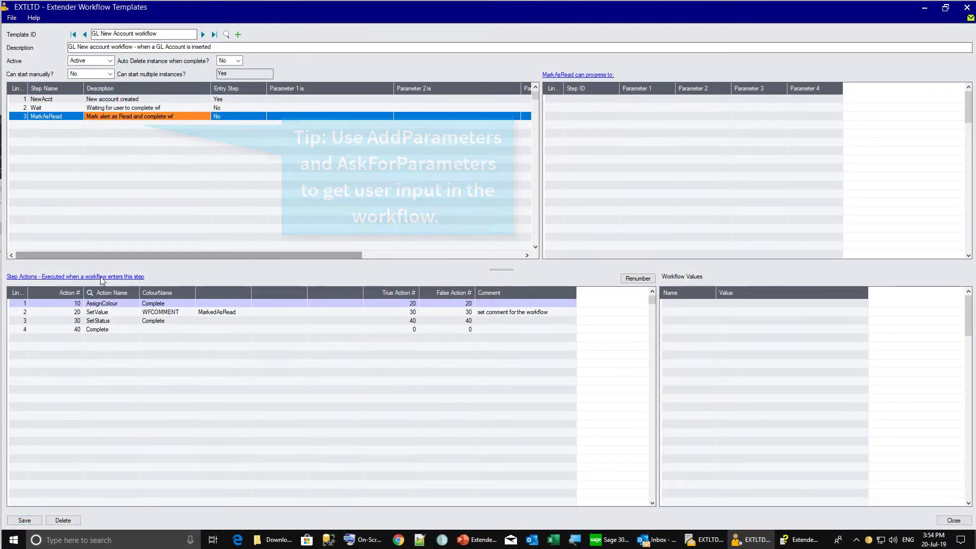
pyautogui.click(101, 278)
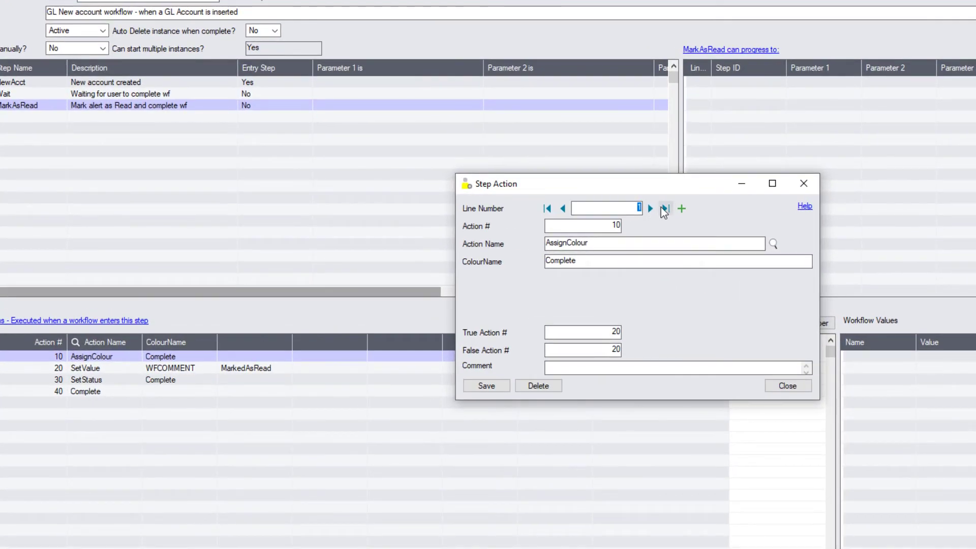
pyautogui.doubleClick(649, 209)
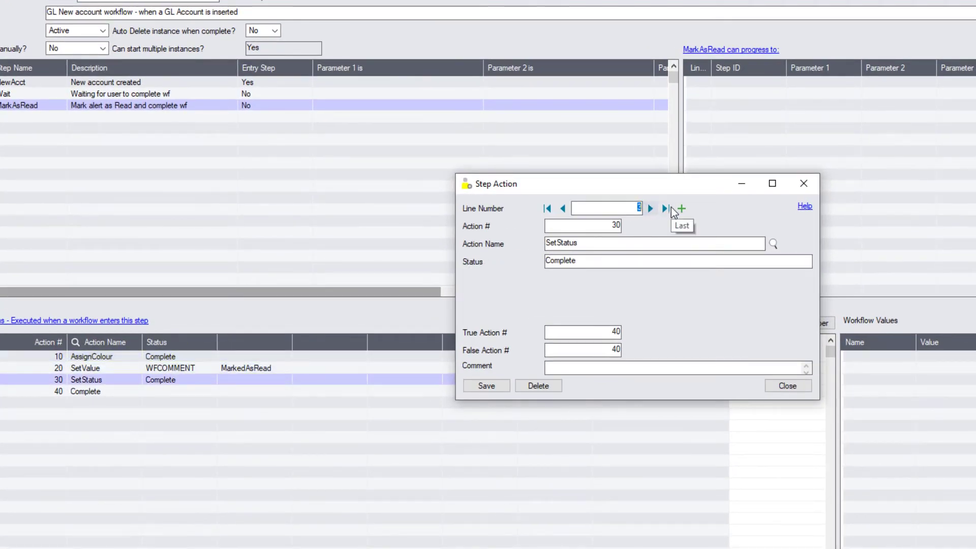
pyautogui.click(681, 208)
pyautogui.click(569, 244)
pyautogui.press('F5')
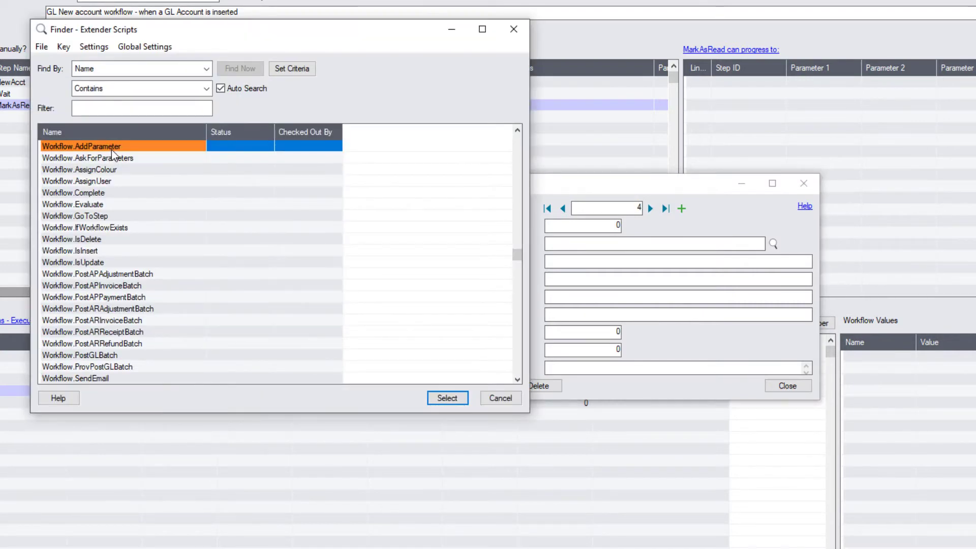
pyautogui.doubleClick(111, 150)
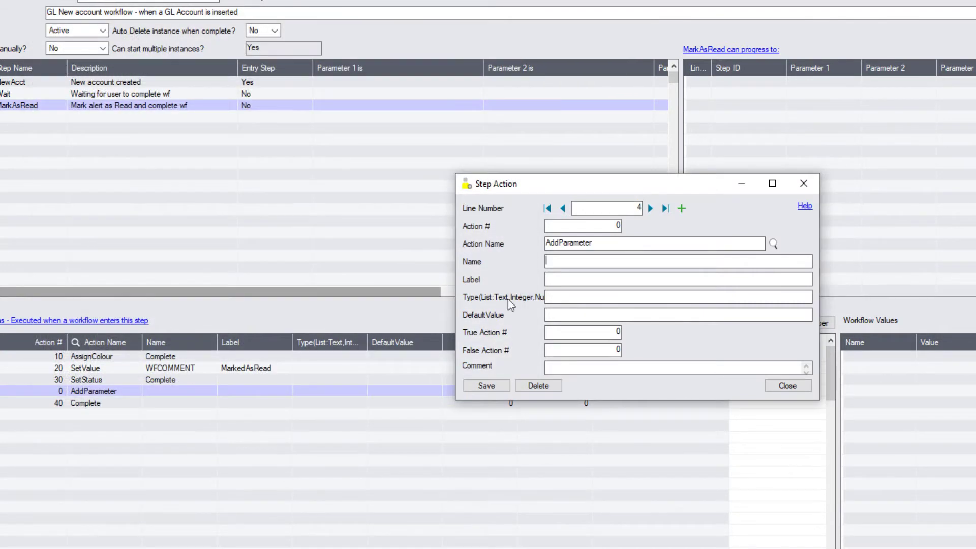
# Name the parameter AccountComment, labelled 'Account Comment', with type text(size=60)
pyautogui.click(562, 262)
pyautogui.write('AccountCoo')
pyautogui.press('BackSpace')
pyautogui.write('mment')
pyautogui.press('Tab')
pyautogui.write('Account Comment')
pyautogui.press('Tab')
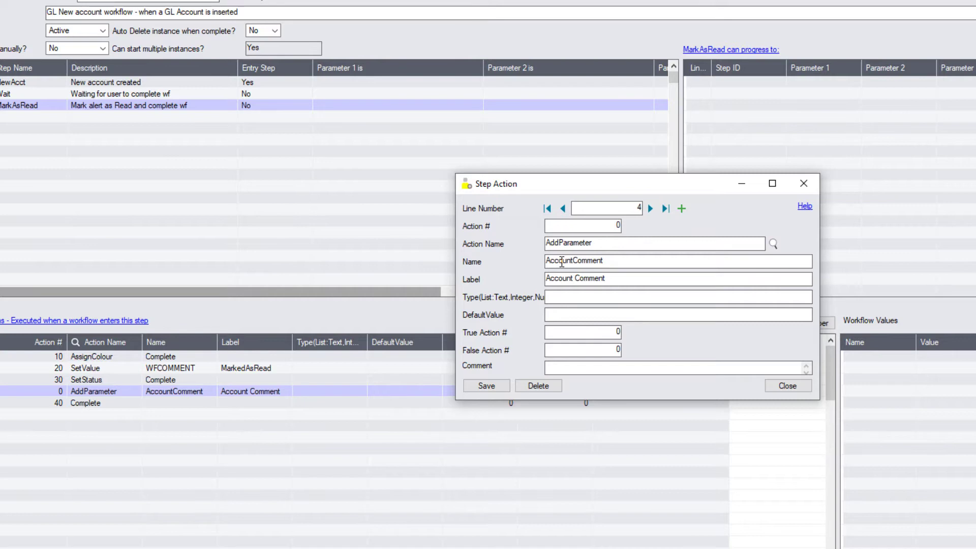
pyautogui.press('F1')
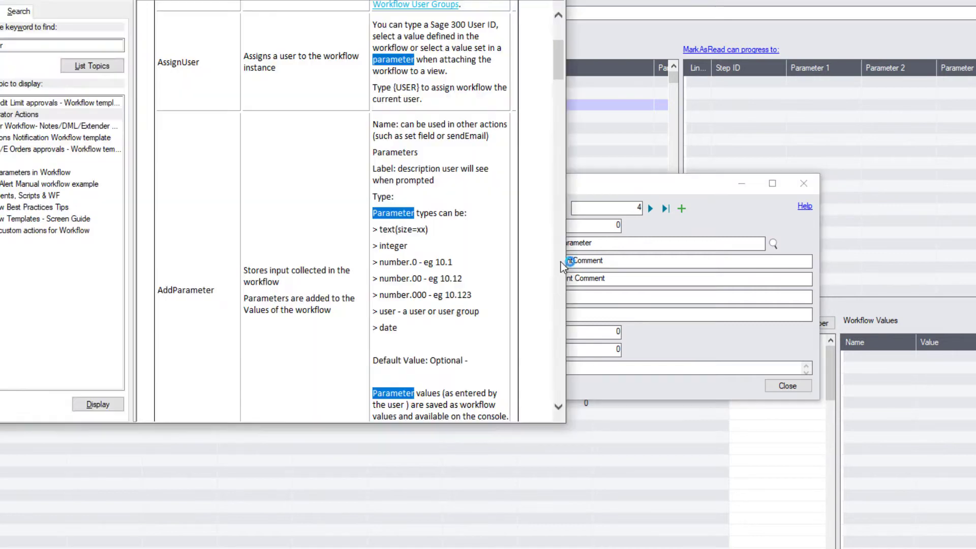
pyautogui.moveTo(559, 131)
pyautogui.mouseDown()
pyautogui.moveTo(553, 83)
pyautogui.moveTo(558, 125)
pyautogui.mouseUp()
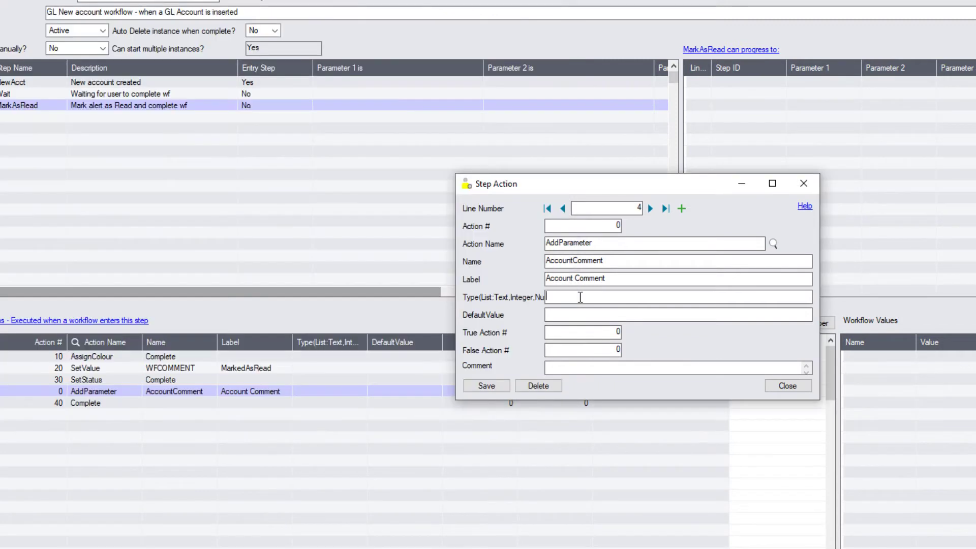
pyautogui.click(579, 297)
pyautogui.write('text(size=60')
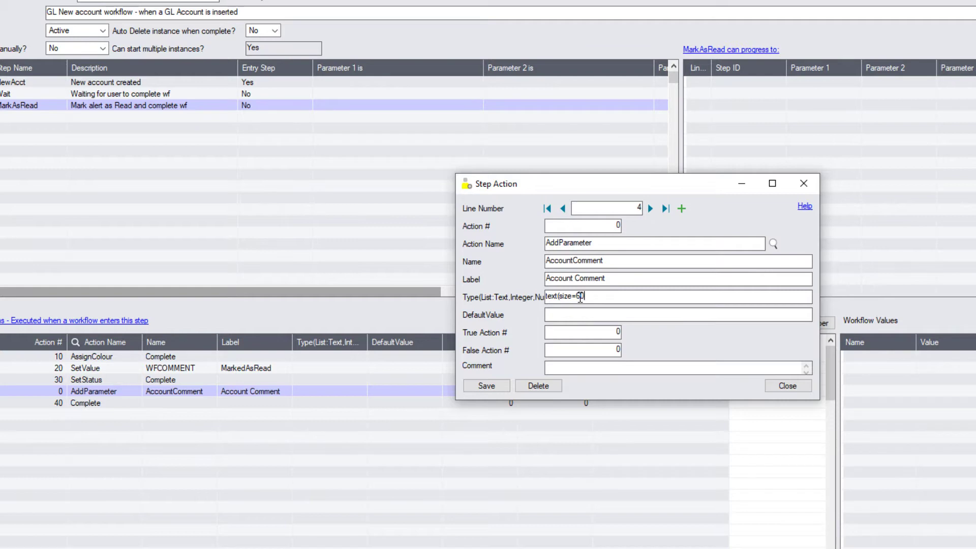
pyautogui.write(')')
pyautogui.press('Tab')
# Give the action number 35, true action 3636, and the comment 'Capture comment'
pyautogui.moveTo(611, 226); pyautogui.dragTo(632, 226)
pyautogui.write('35')
pyautogui.press('Tab')
pyautogui.moveTo(611, 331); pyautogui.dragTo(652, 335)
pyautogui.write('3636')
pyautogui.press('Tab')
pyautogui.write('Capture comment')
# Add a second AddParameter action, number 37, for parameter GLUser of type user, continuing to 38
pyautogui.click(682, 209)
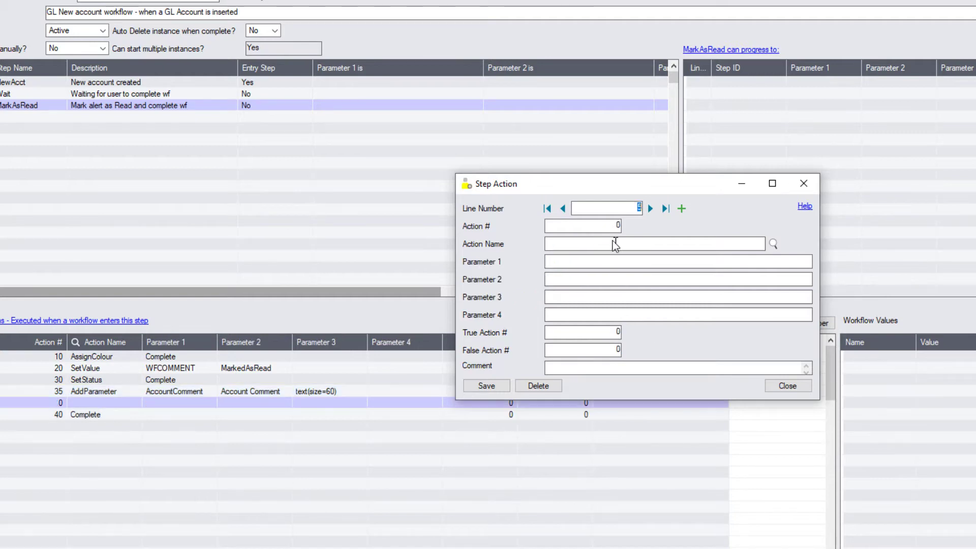
pyautogui.press('Tab')
pyautogui.write('37')
pyautogui.press('Tab')
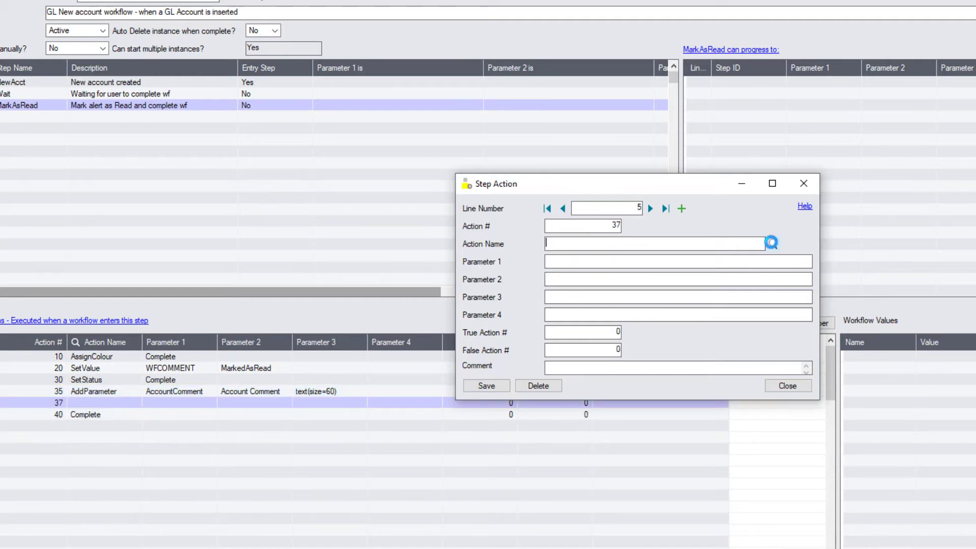
pyautogui.click(773, 243)
pyautogui.doubleClick(103, 148)
pyautogui.click(566, 263)
pyautogui.write('GLUser')
pyautogui.press('Tab')
pyautogui.write('user')
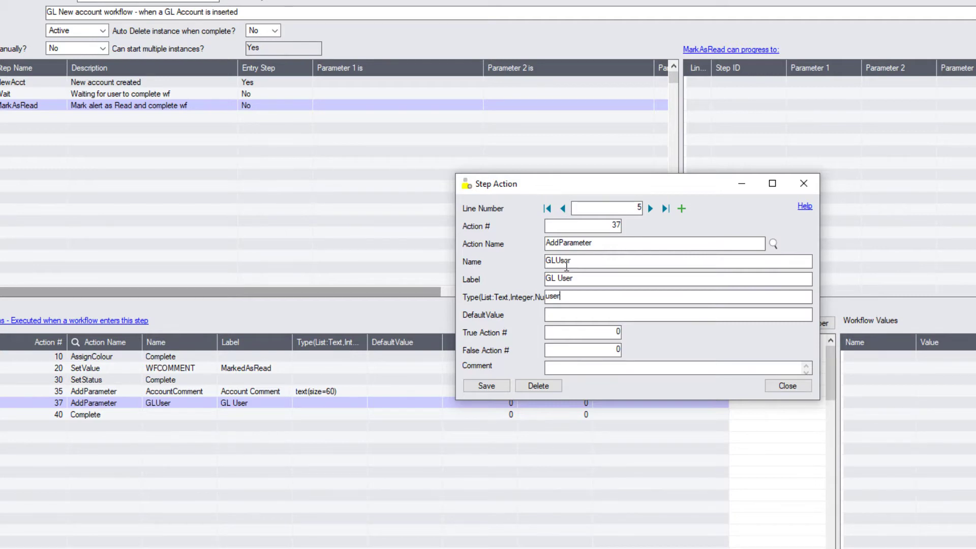
pyautogui.press('Tab')
pyautogui.press('Tab')
pyautogui.write('38')
pyautogui.press('Tab')
pyautogui.write('38')
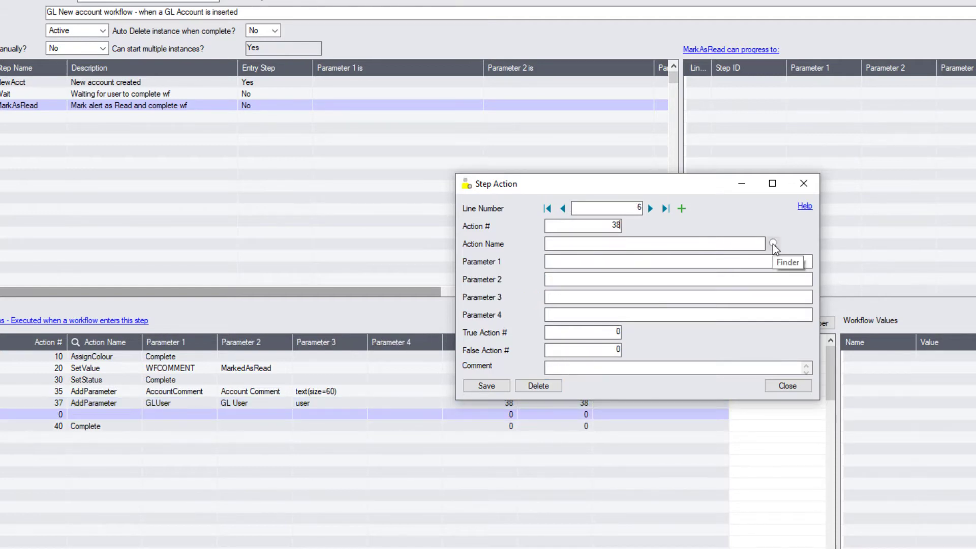
# Make action 38 AskForParameters with true action 40, false action 50, and an explanatory comment
pyautogui.click(772, 244)
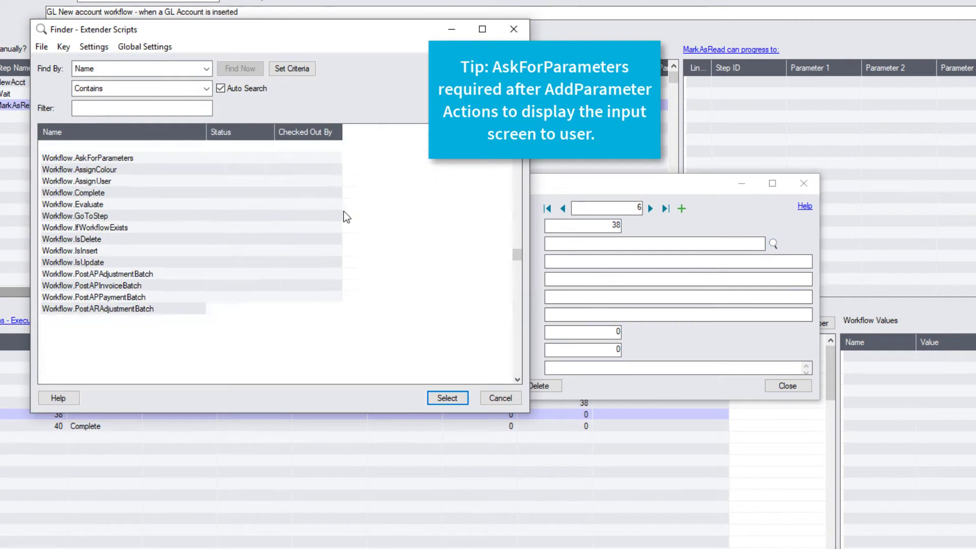
pyautogui.doubleClick(131, 159)
pyautogui.click(614, 331)
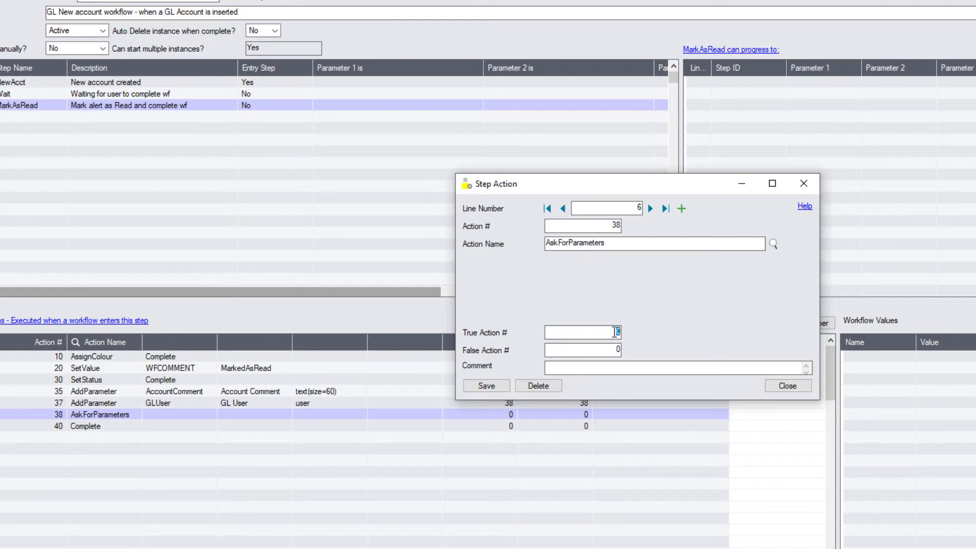
pyautogui.write('40')
pyautogui.click(619, 350)
pyautogui.write('50')
pyautogui.press('Tab')
pyautogui.write('If user completse parameters,')
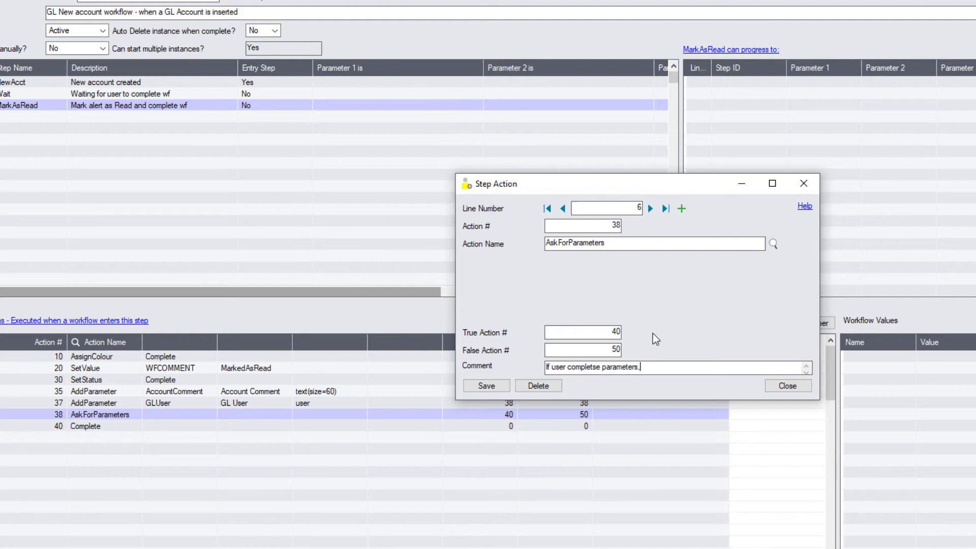
pyautogui.write(' complete workf')
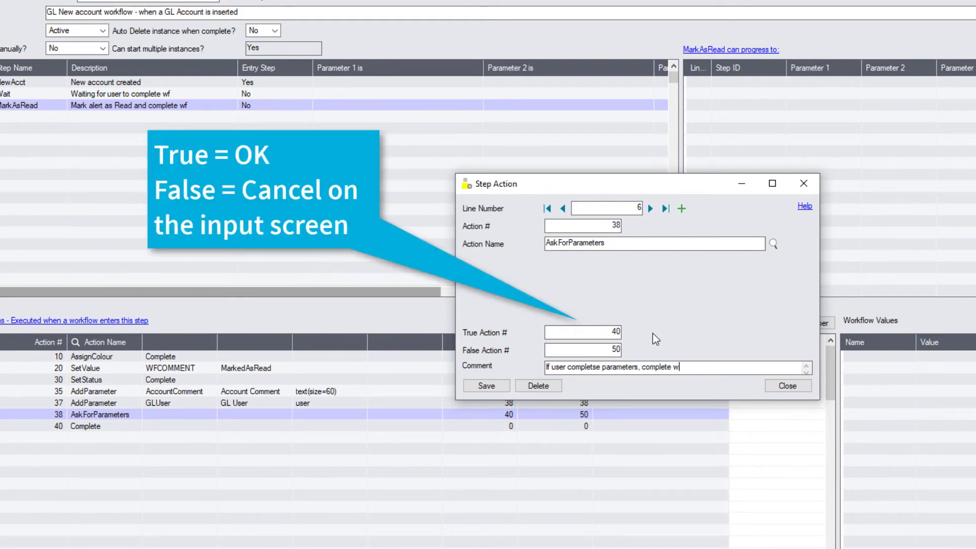
pyautogui.write('low, if not, go back to step Wait')
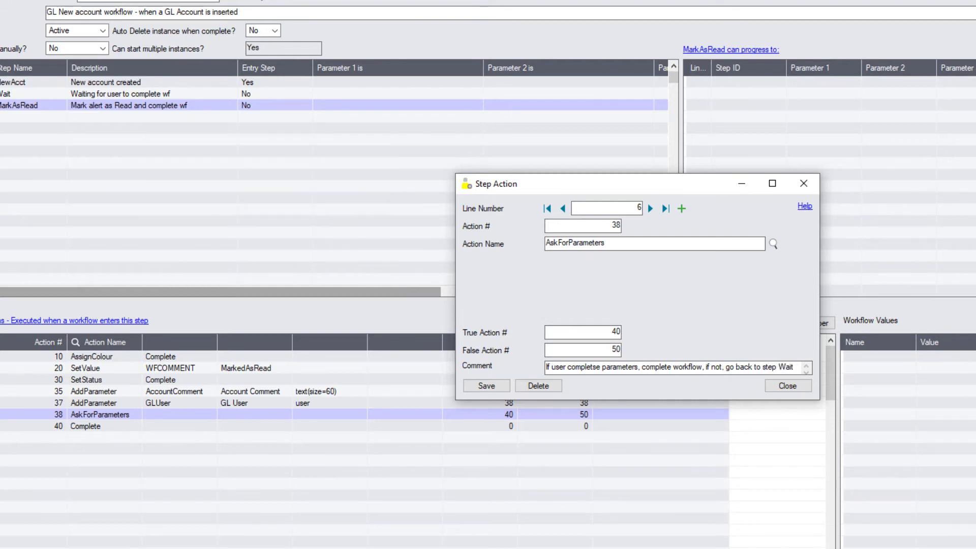
pyautogui.click(498, 386)
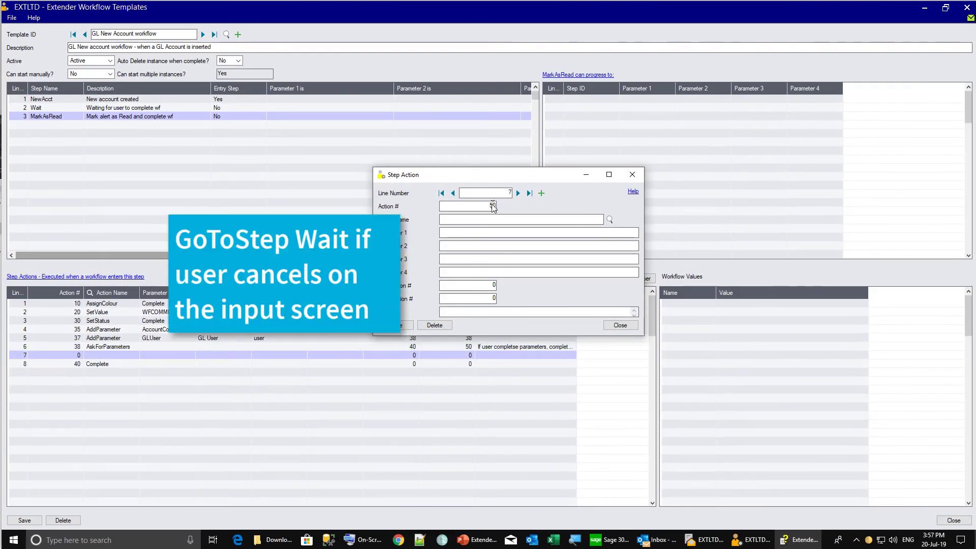
# Add action 50 as GoToStep with step name Wait and save it
pyautogui.click(617, 225)
pyautogui.write('50')
pyautogui.click(610, 219)
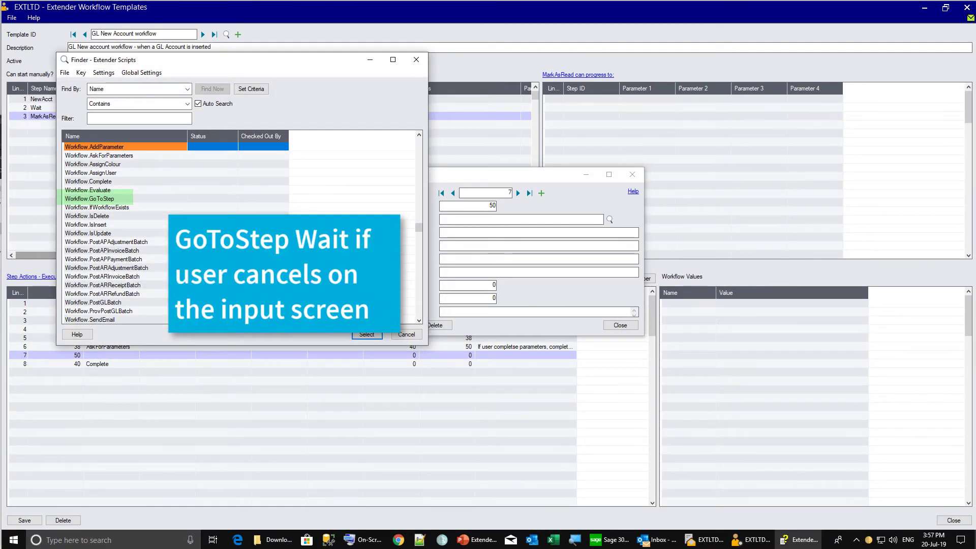
pyautogui.click(104, 199)
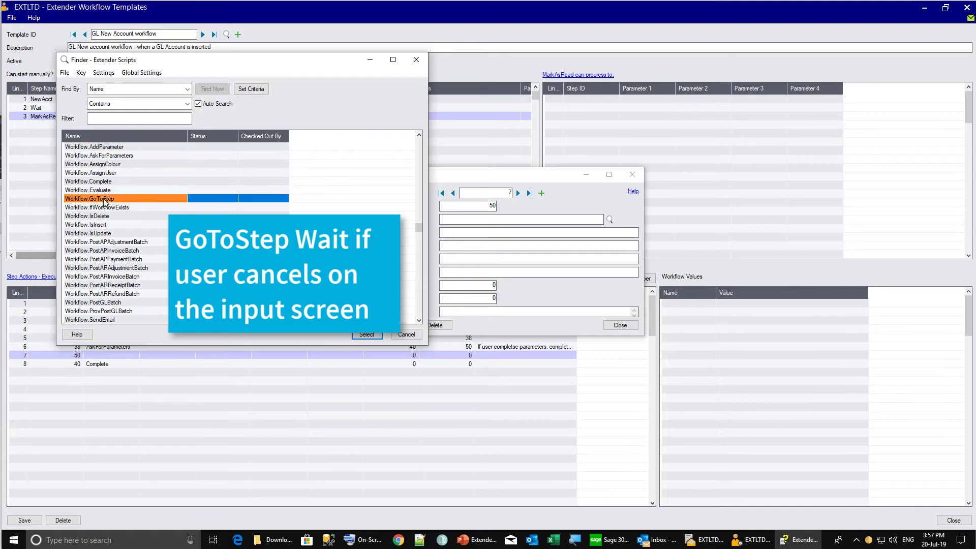
pyautogui.doubleClick(104, 199)
pyautogui.write('Wait')
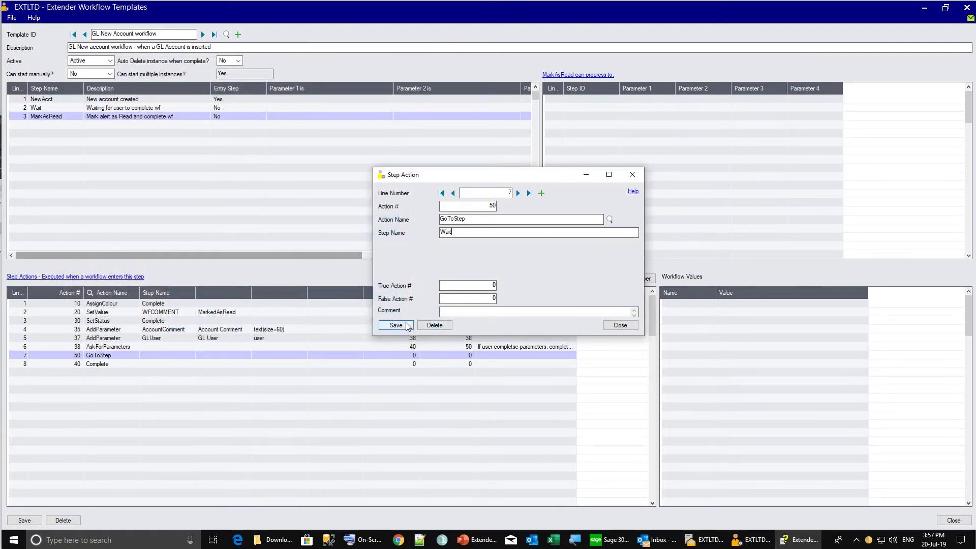
pyautogui.click(396, 326)
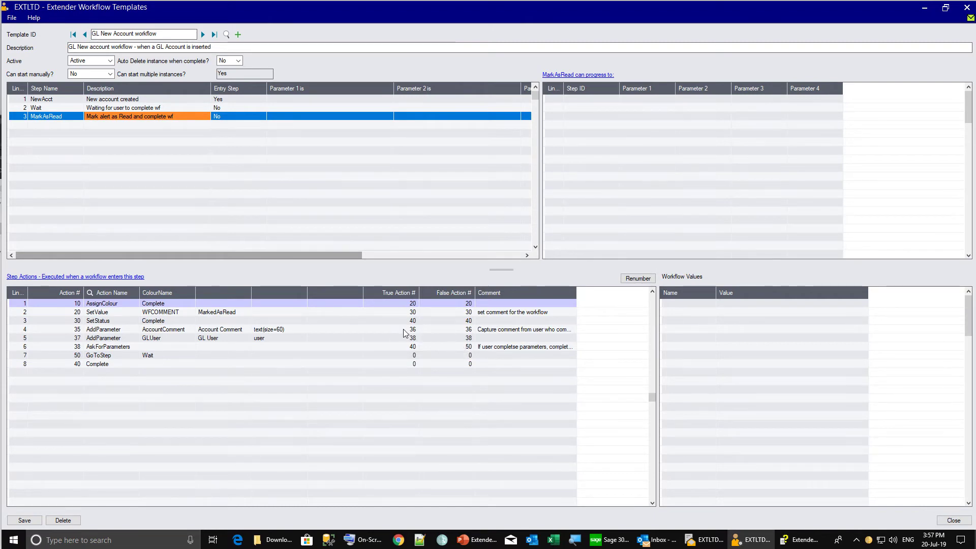
# Set row 4's true action to 37, save the reordered MarkAsRead template, and close it
pyautogui.click(403, 329)
pyautogui.write('37')
pyautogui.click(449, 328)
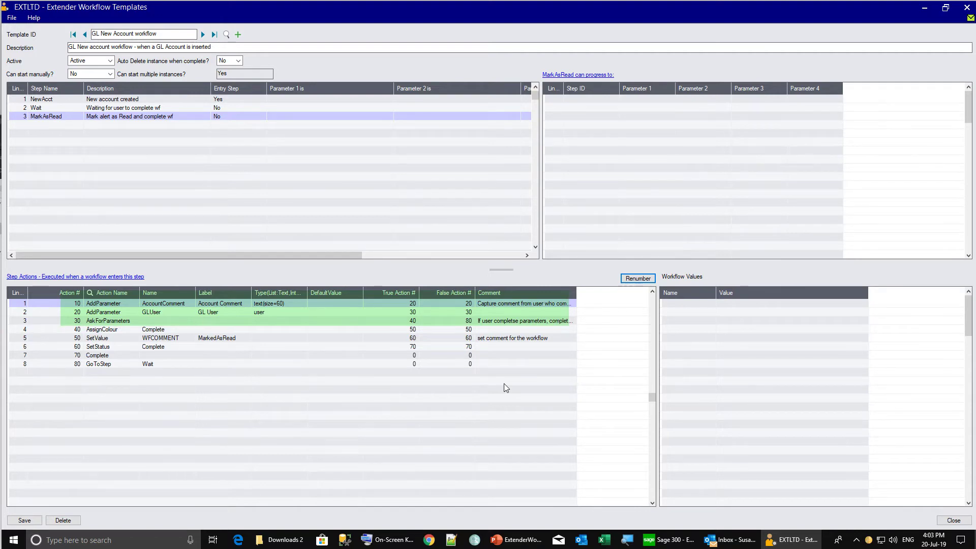
pyautogui.click(25, 519)
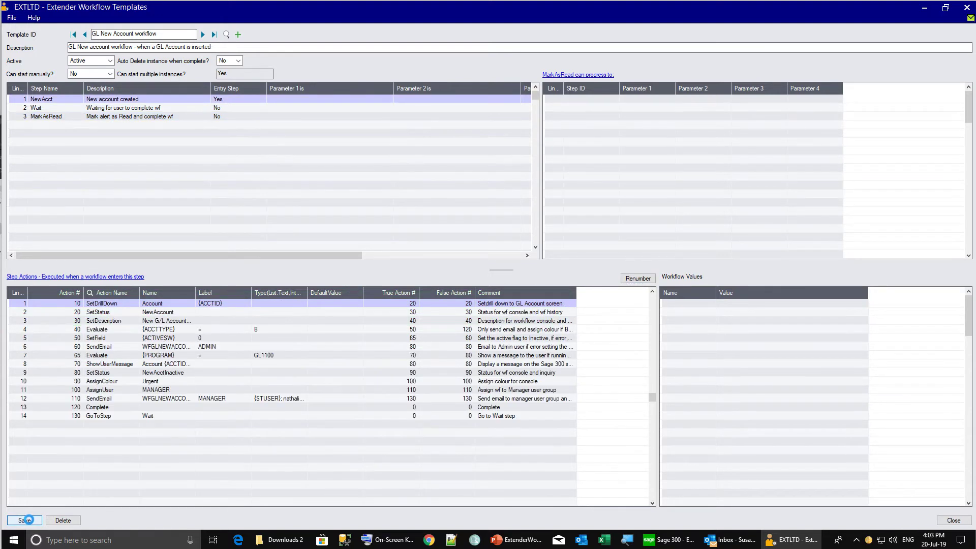
pyautogui.click(944, 520)
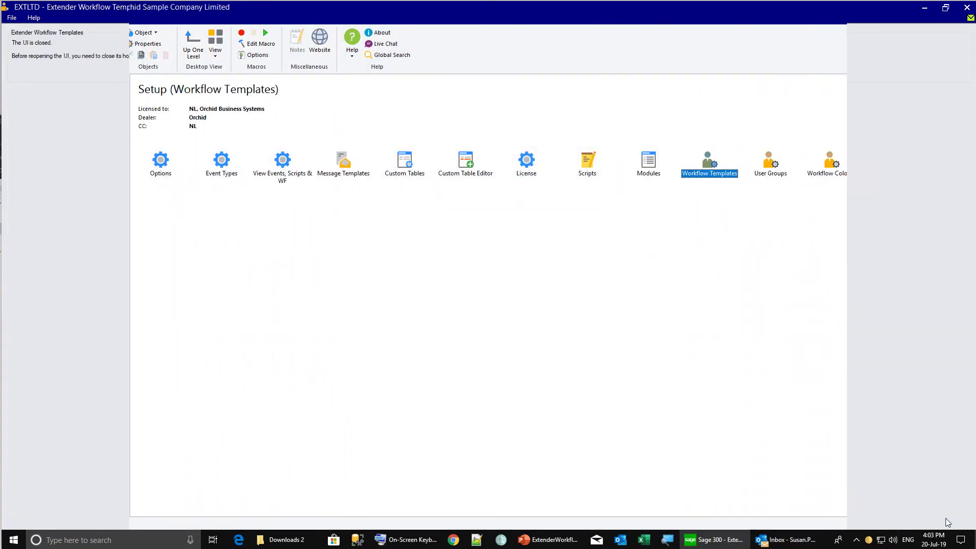
pyautogui.click(48, 178)
# Add G/L account 1009, sign in as another user, and open the Workflow Console
pyautogui.doubleClick(218, 163)
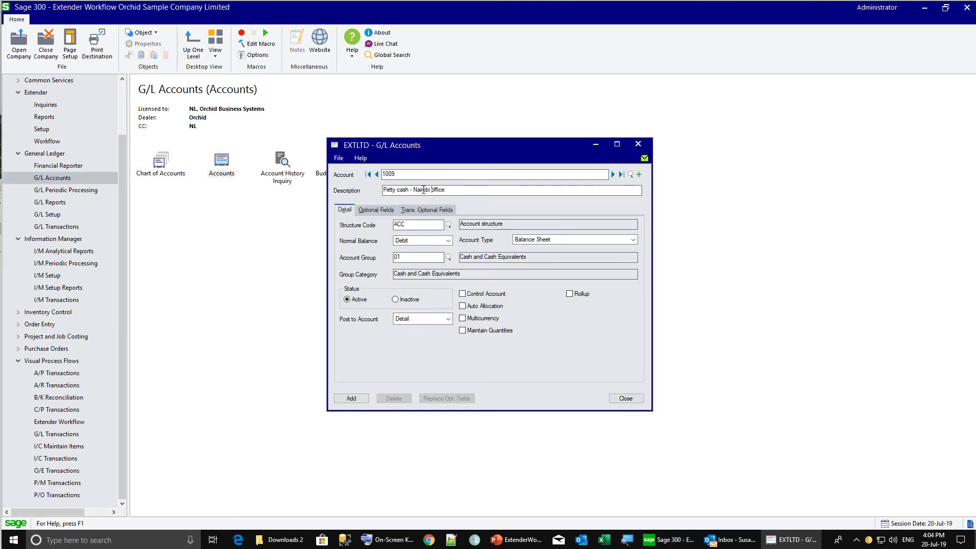
pyautogui.click(356, 398)
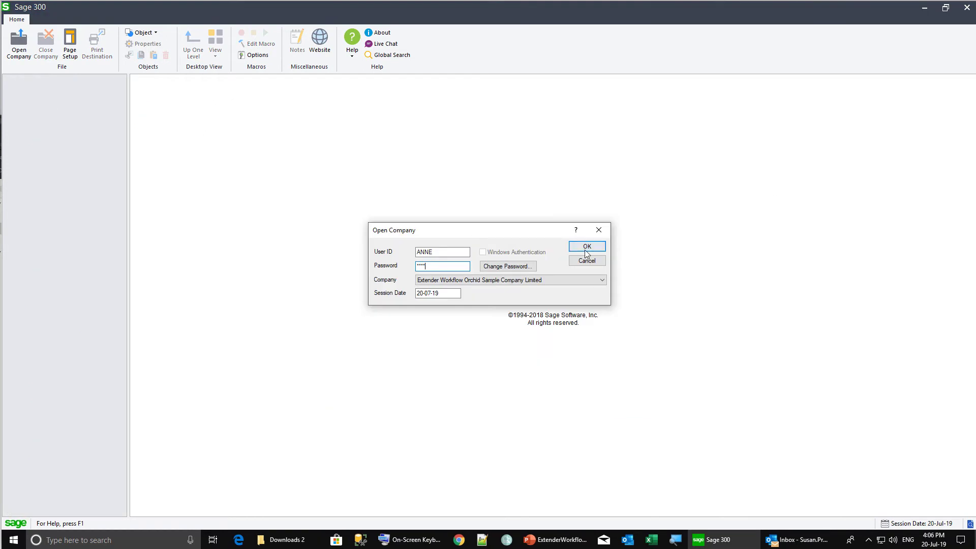
pyautogui.click(586, 248)
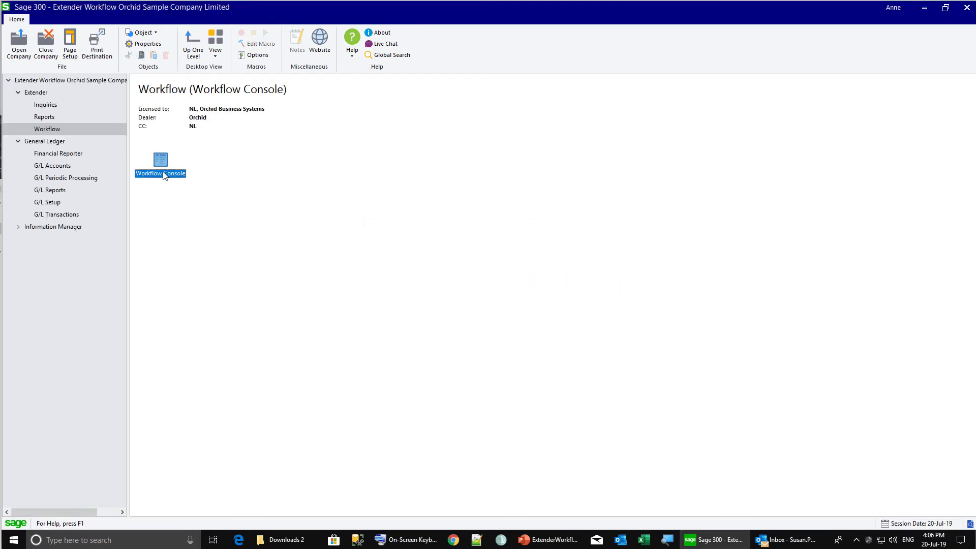
pyautogui.doubleClick(161, 173)
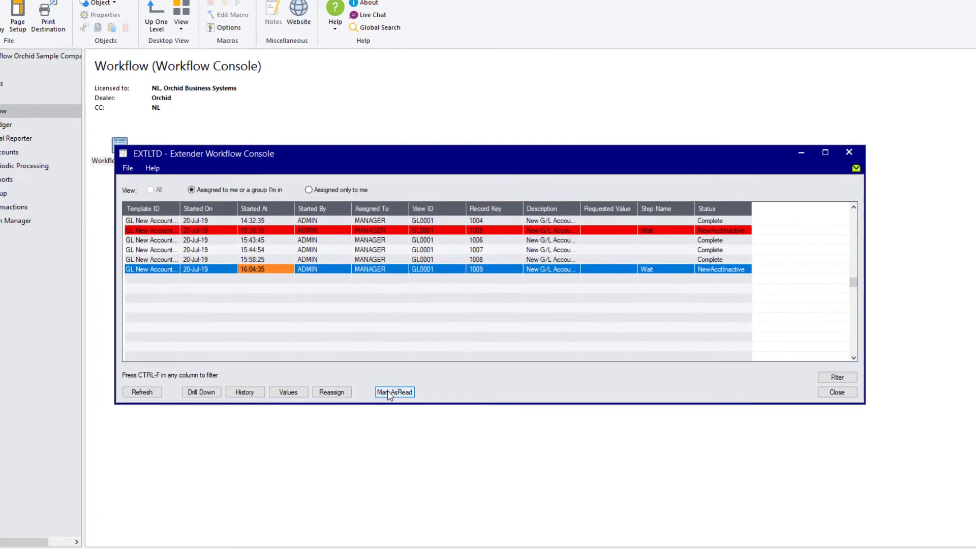
# Mark the account 1009 workflow as read, entering the account comment and picking a GL User
pyautogui.click(399, 380)
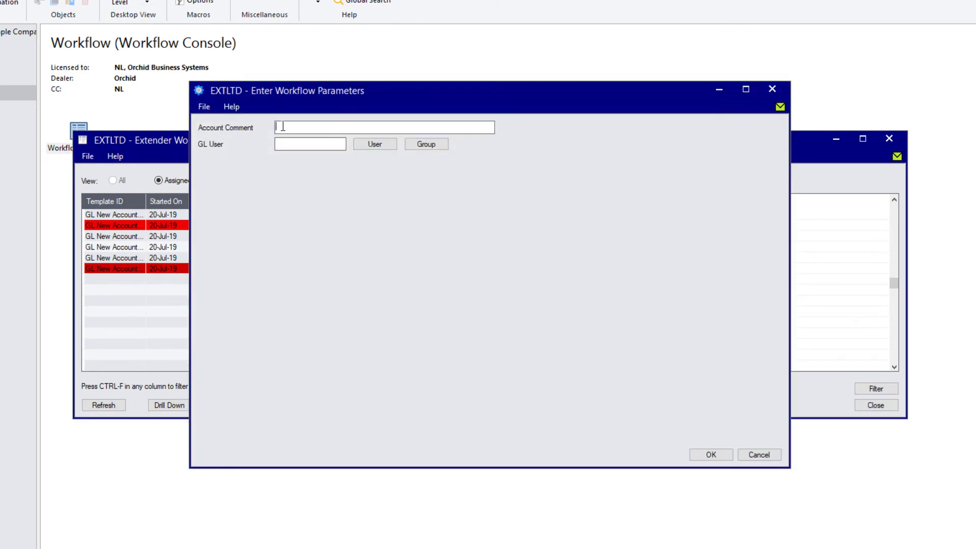
pyautogui.write('used only for the next 3 months')
pyautogui.click(315, 145)
pyautogui.click(374, 143)
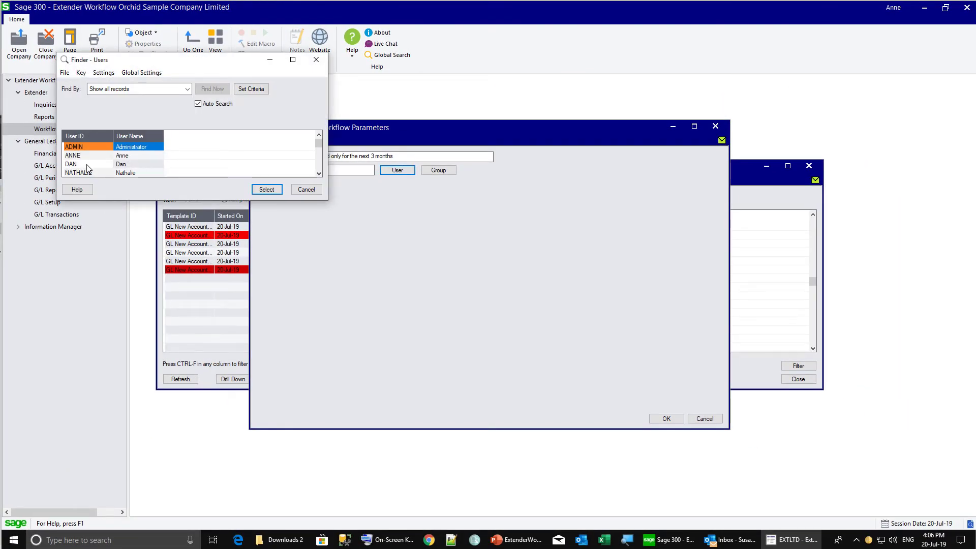
pyautogui.doubleClick(87, 165)
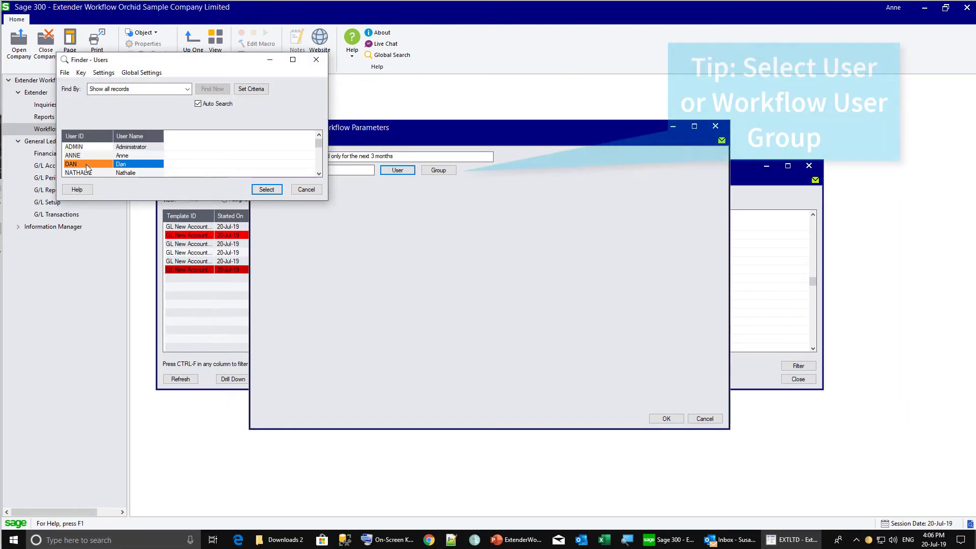
pyautogui.click(655, 420)
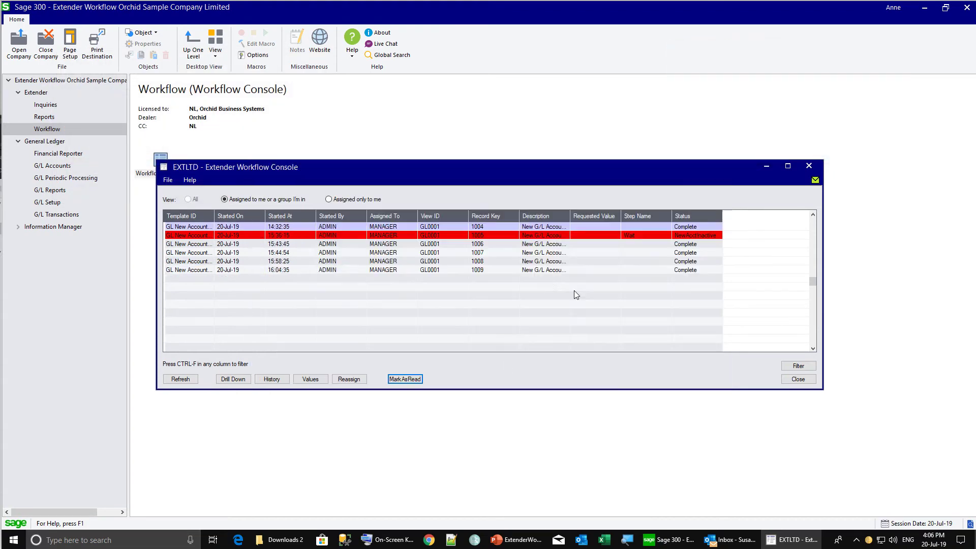
# Review the 1009 workflow's stored values and detail log
pyautogui.click(538, 272)
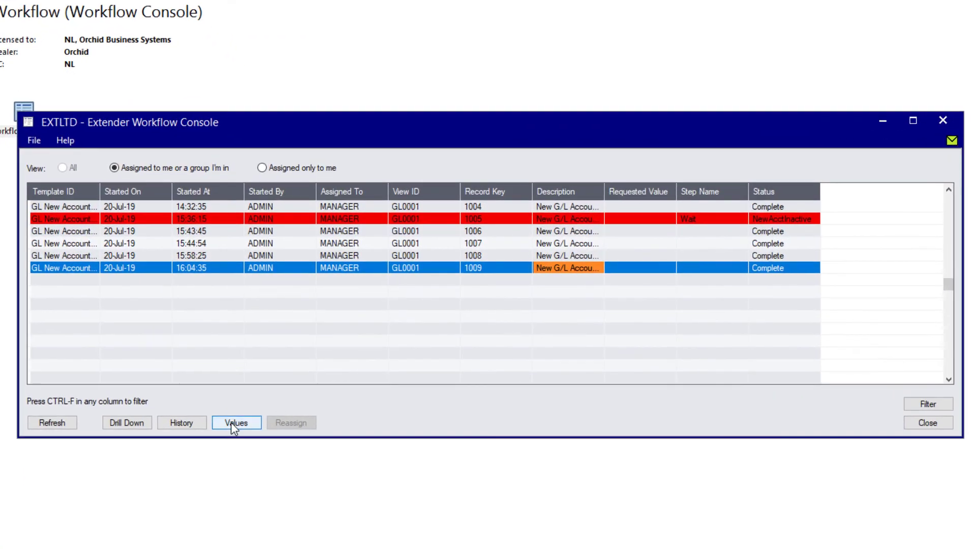
pyautogui.click(307, 379)
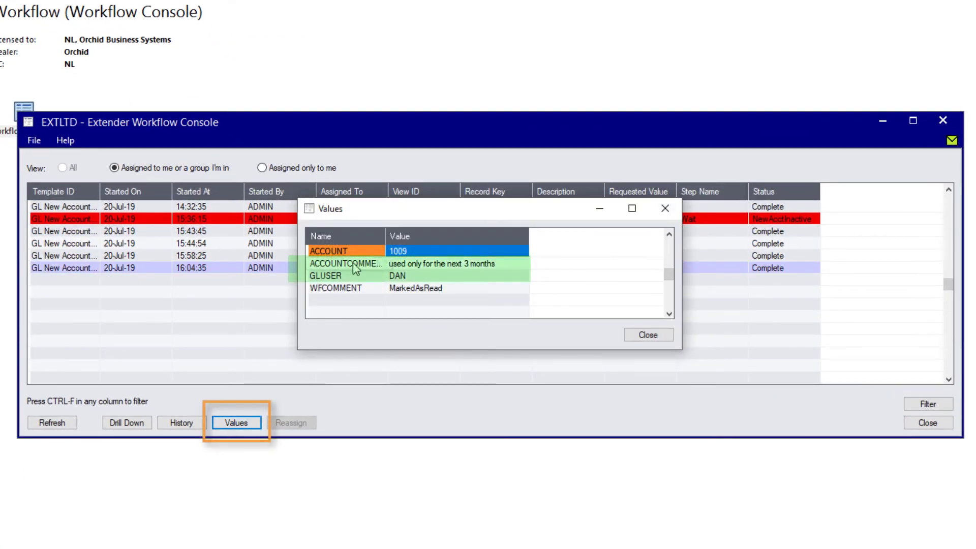
pyautogui.moveTo(385, 236); pyautogui.dragTo(414, 239)
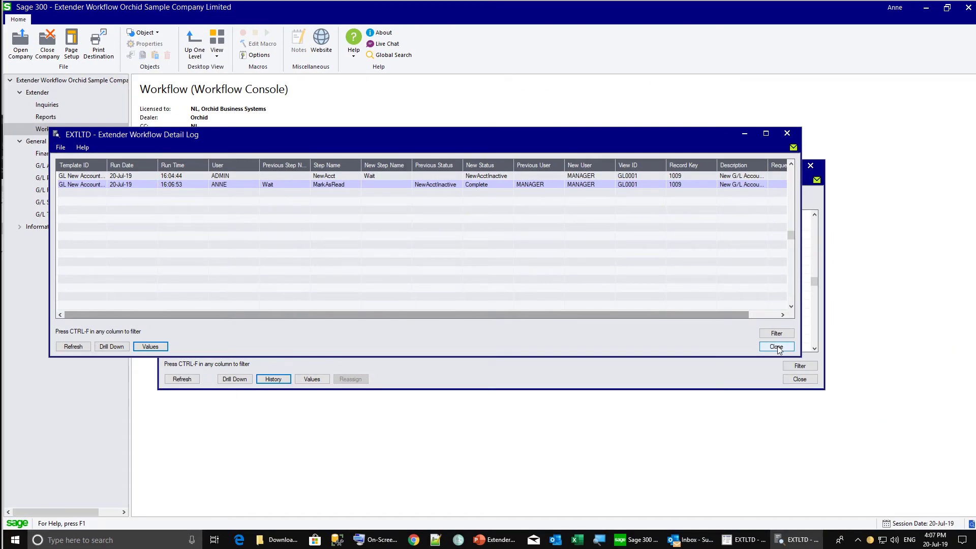
pyautogui.click(776, 347)
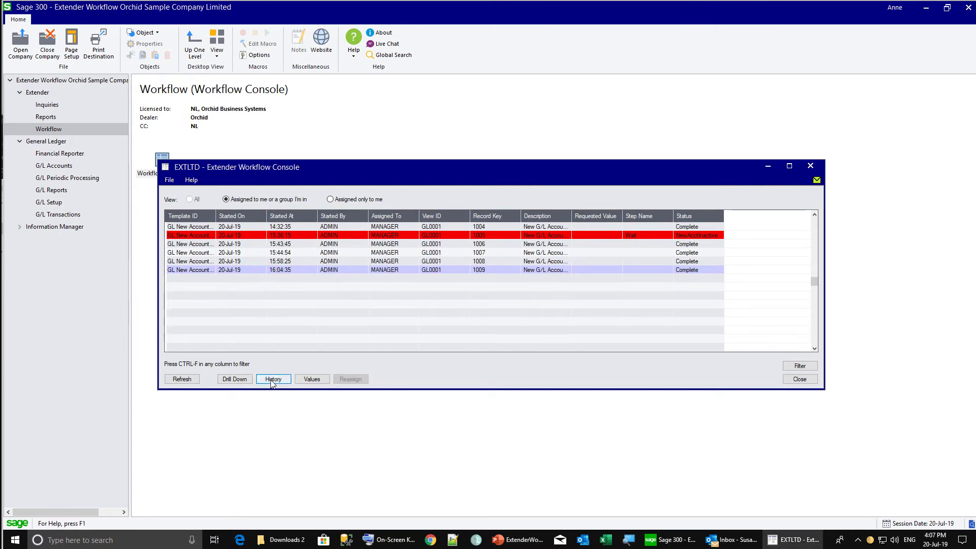
# Open the GL New Account template and set Auto Delete instance when complete to Yes, then save
pyautogui.moveTo(323, 174); pyautogui.dragTo(329, 201)
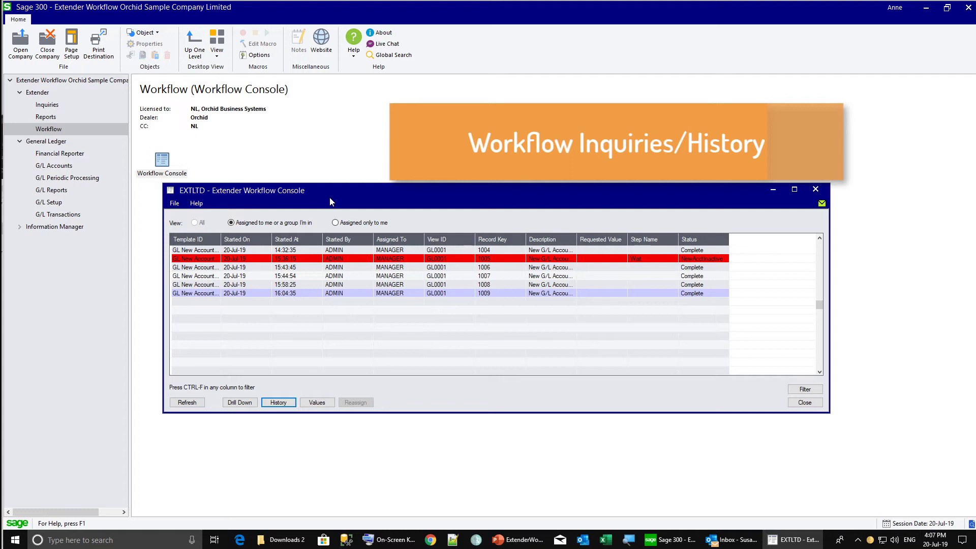
pyautogui.doubleClick(188, 294)
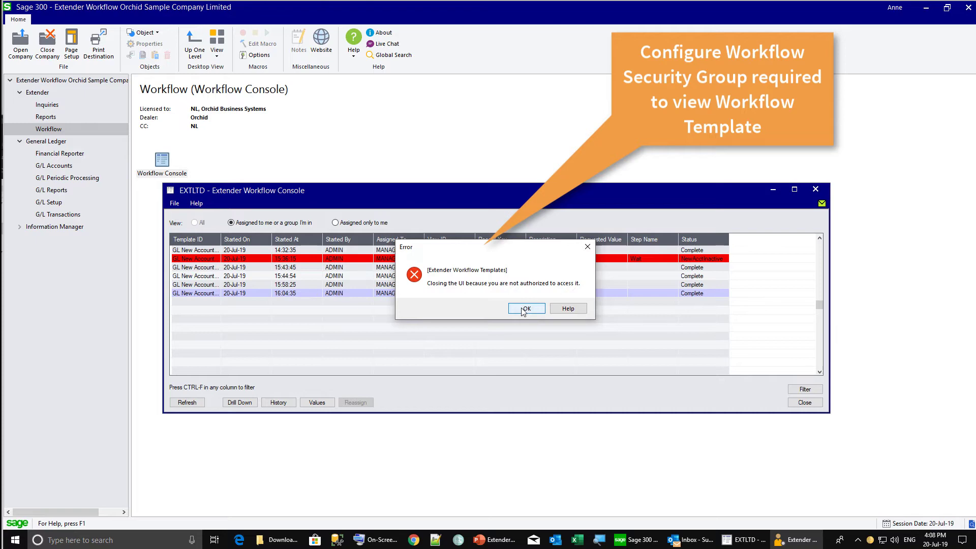
pyautogui.click(524, 310)
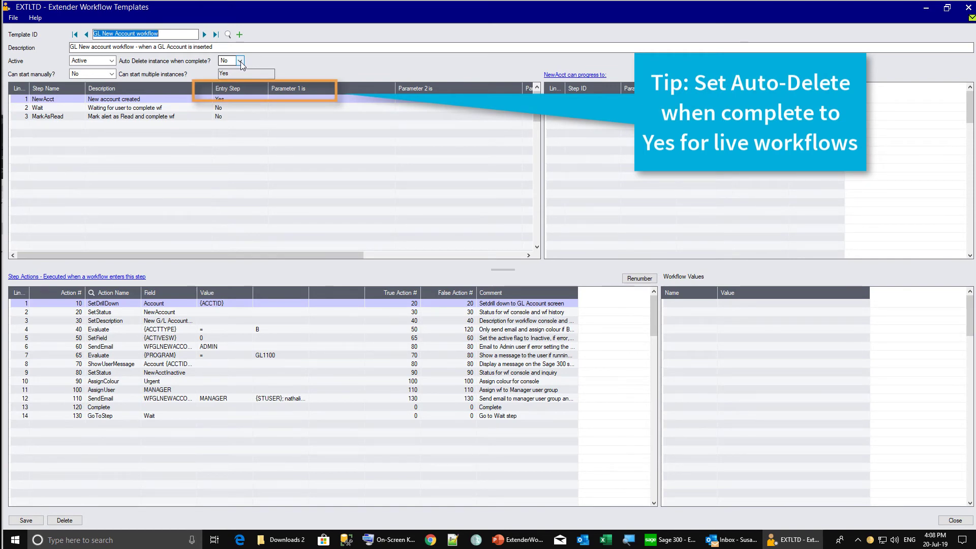
pyautogui.click(240, 61)
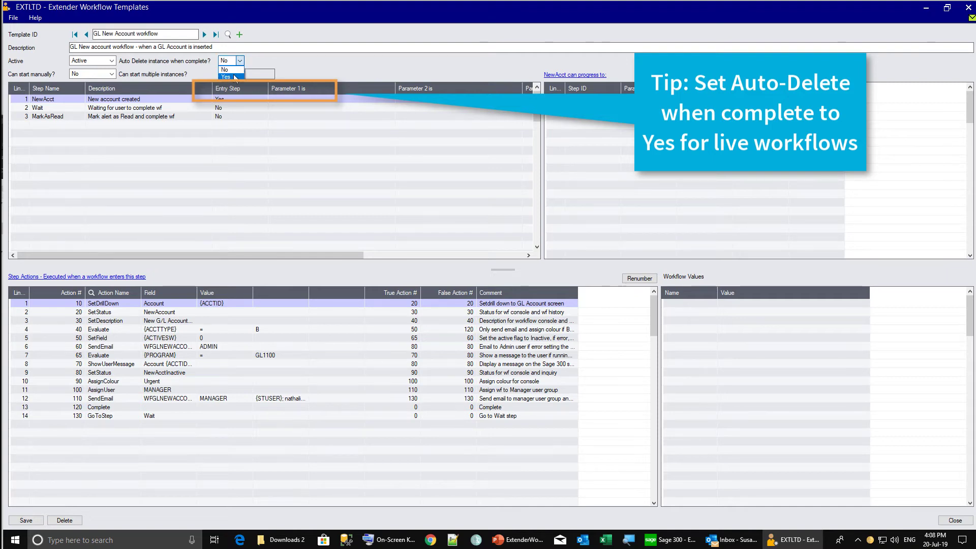
pyautogui.click(235, 77)
pyautogui.click(36, 524)
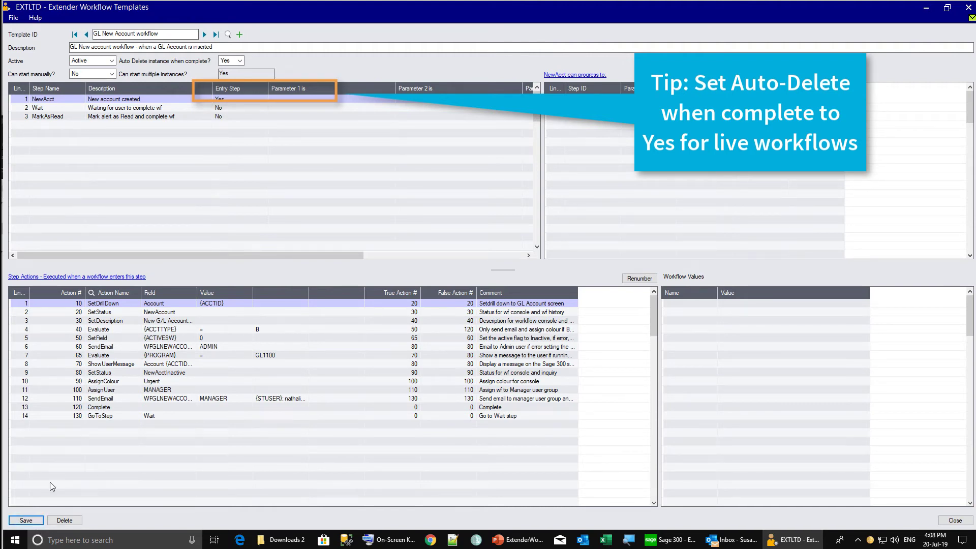